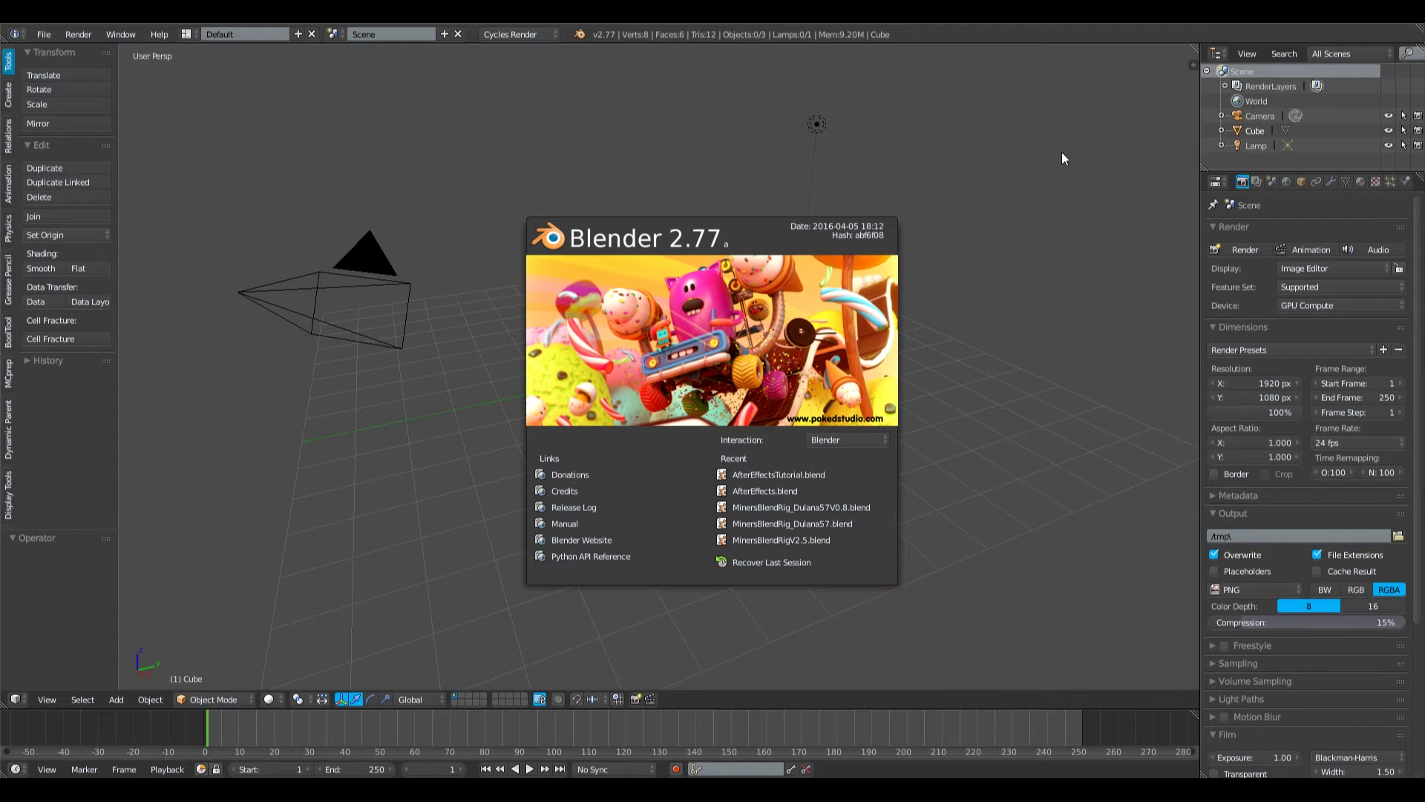
- Dismiss the splash screen and delete the default cube from the scene
click(1069, 468)
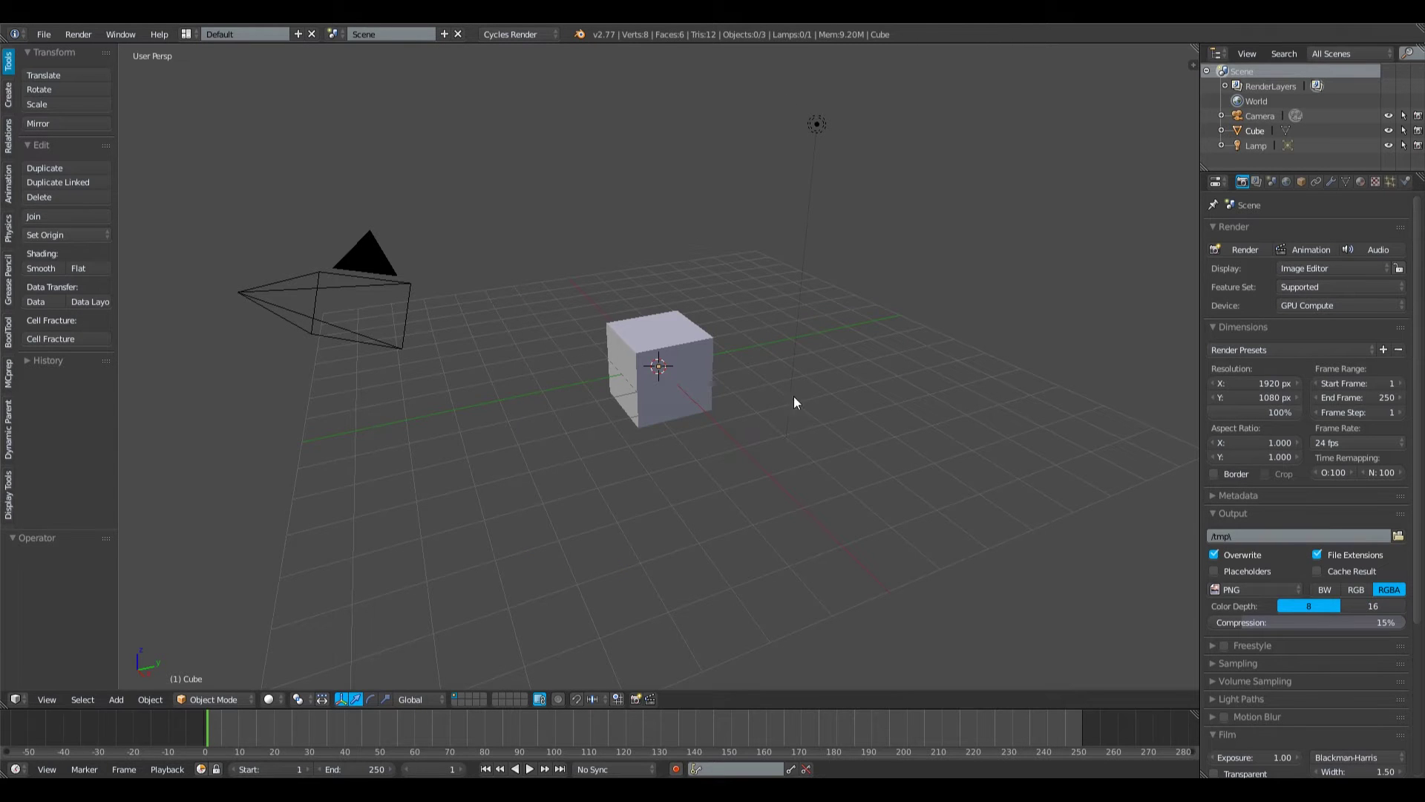
drag(590, 380, 637, 416)
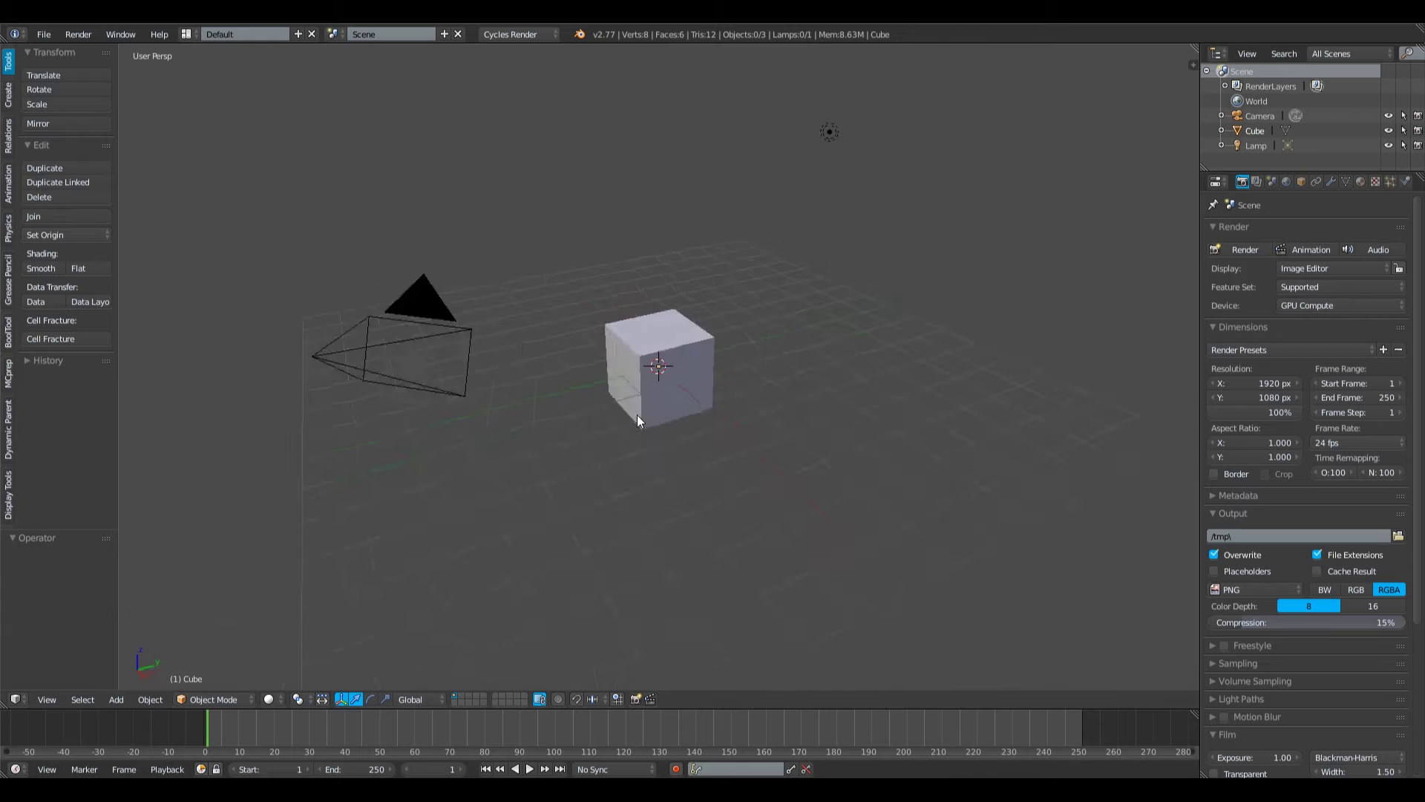
right_click(670, 364)
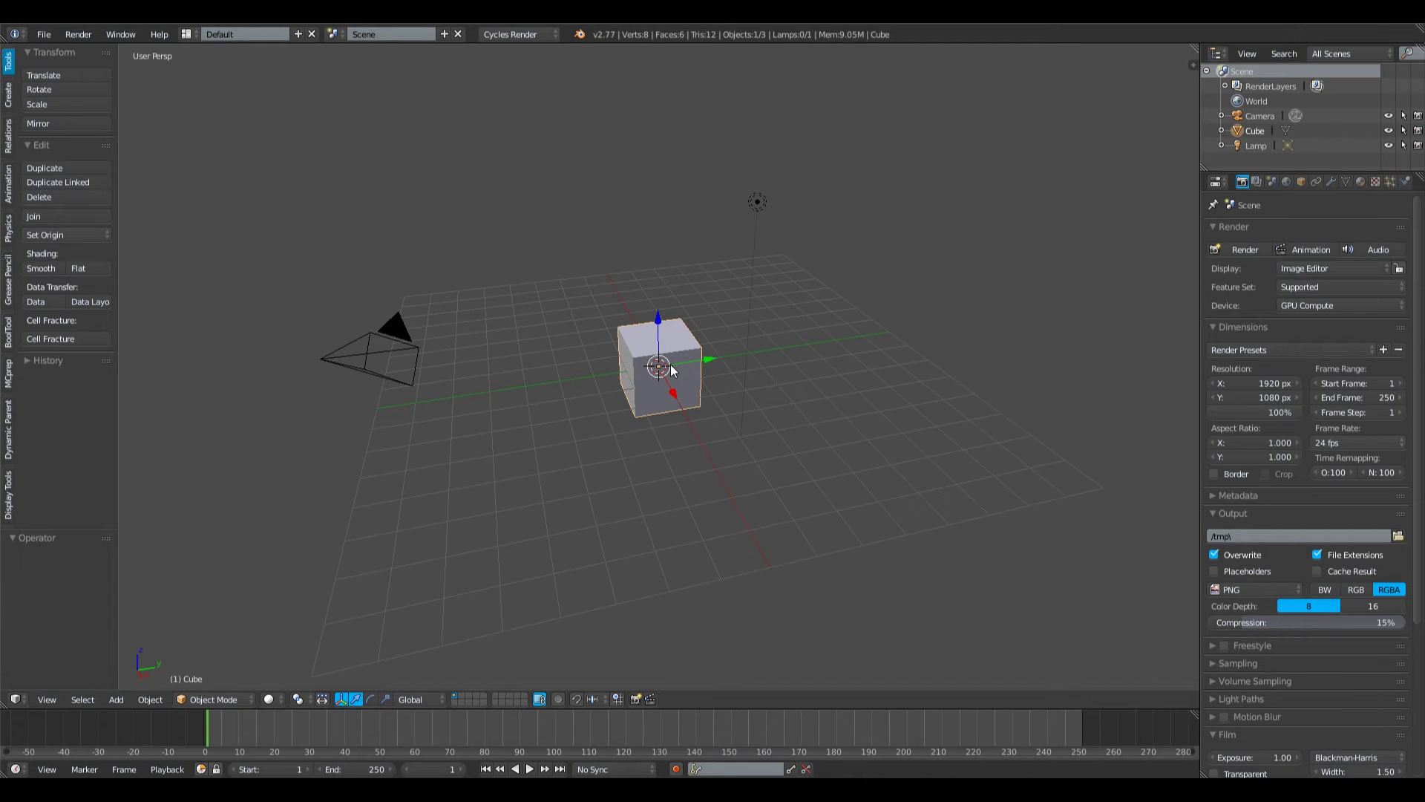
key(x)
click(668, 371)
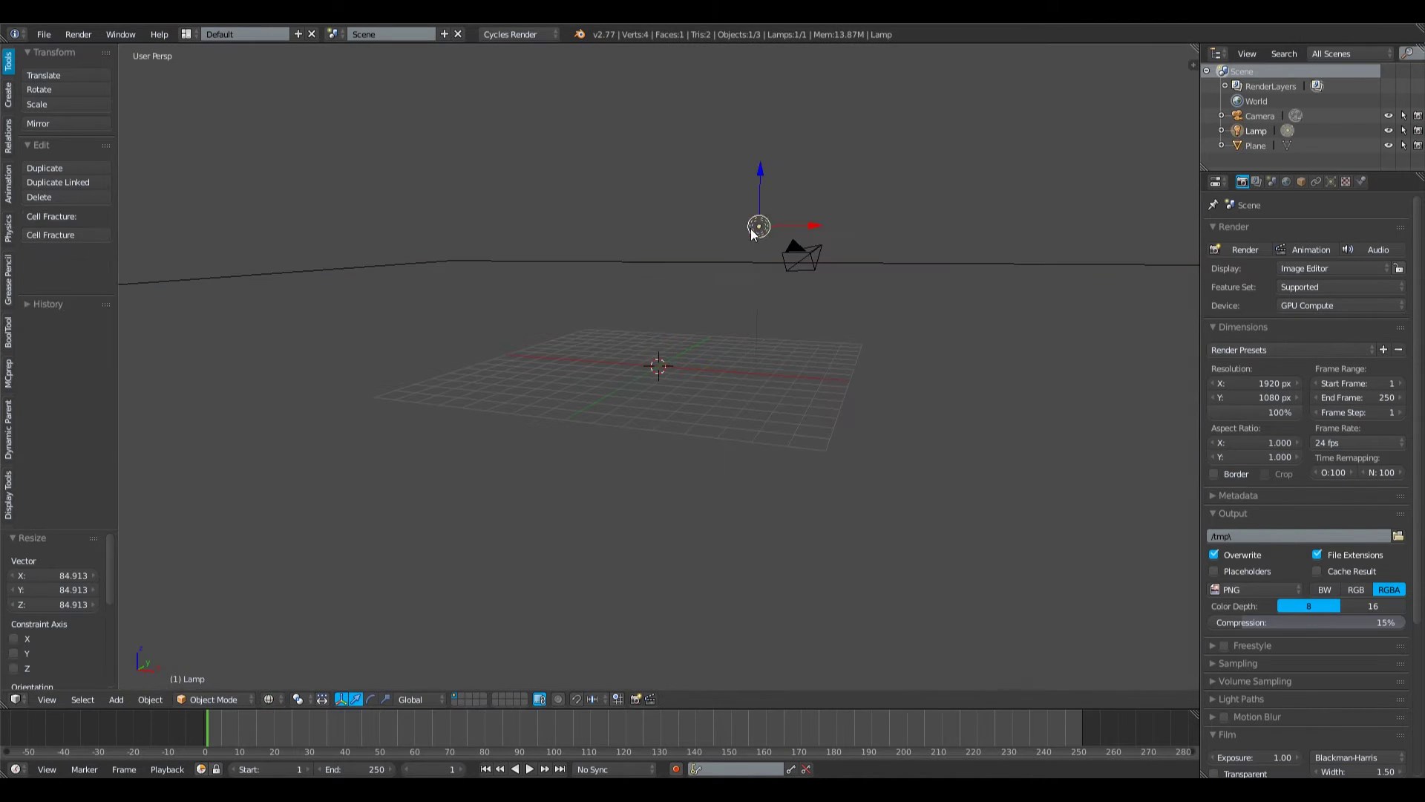
- Add a UV sphere and place it above the plane's horizon, in the upper right part of the camera frame
key(shift+a)
click(795, 418)
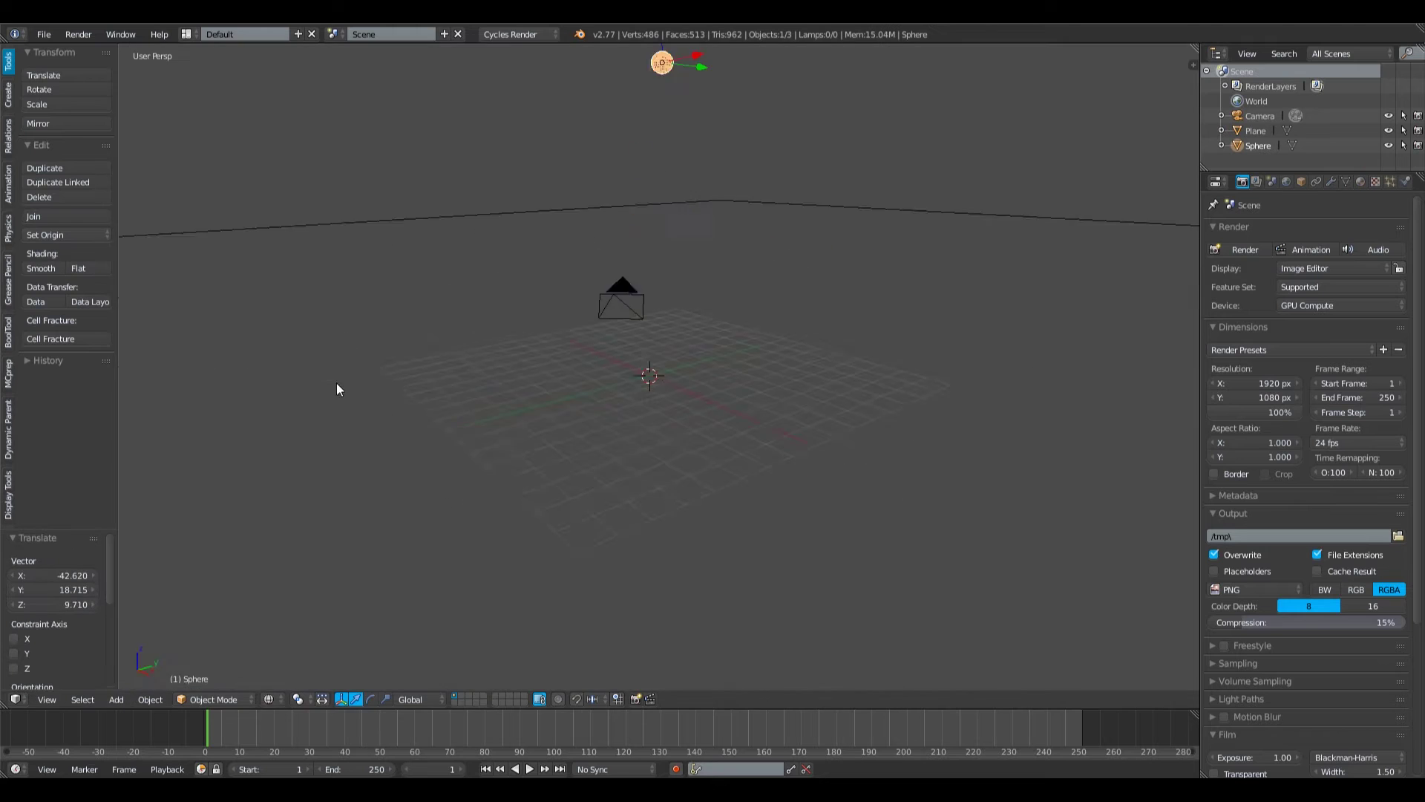
key(g)
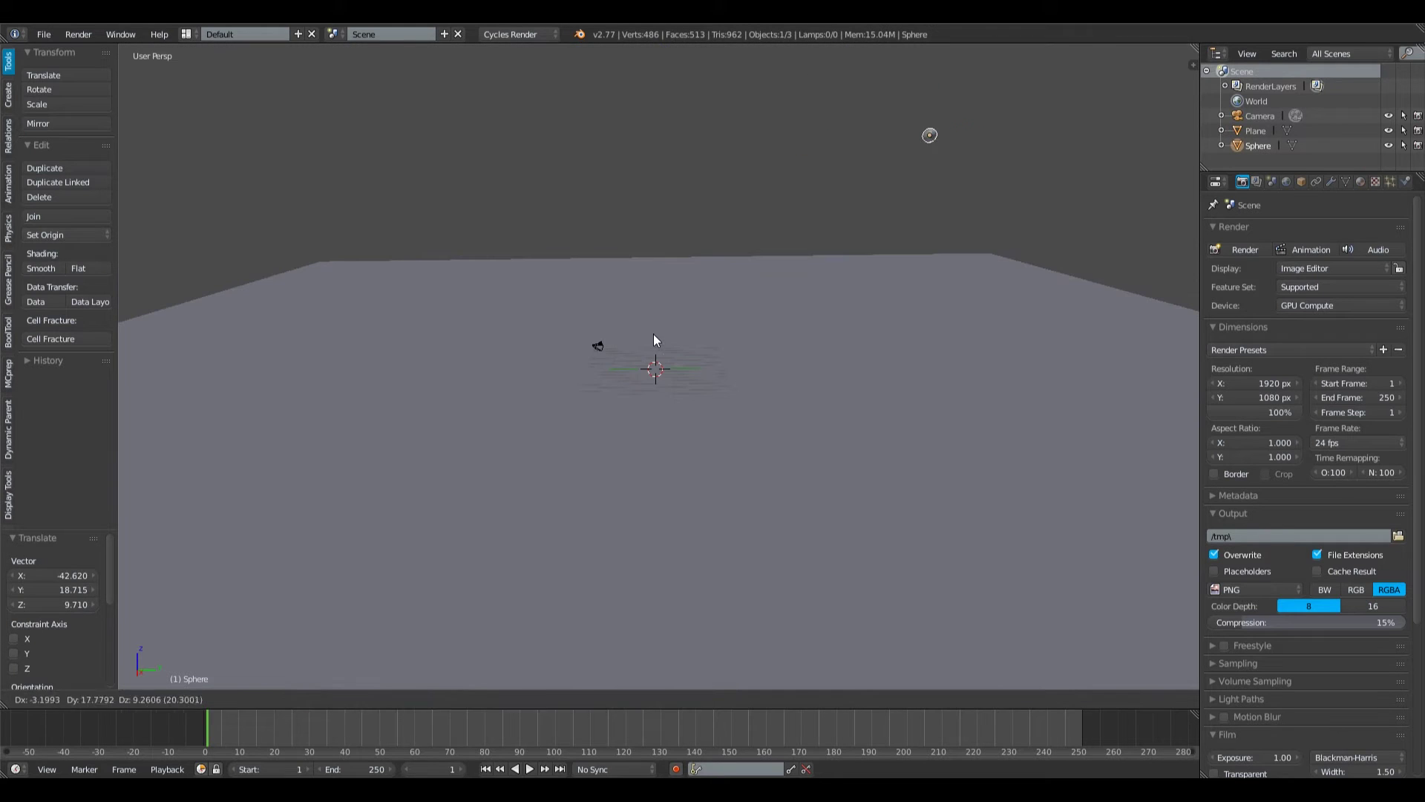
click(651, 386)
key(KP_0)
key(g)
click(778, 416)
- Give the plane a new Diffuse BSDF material with a Checker Texture at scale 200, and display the rendered preview
right_click(789, 518)
click(1331, 182)
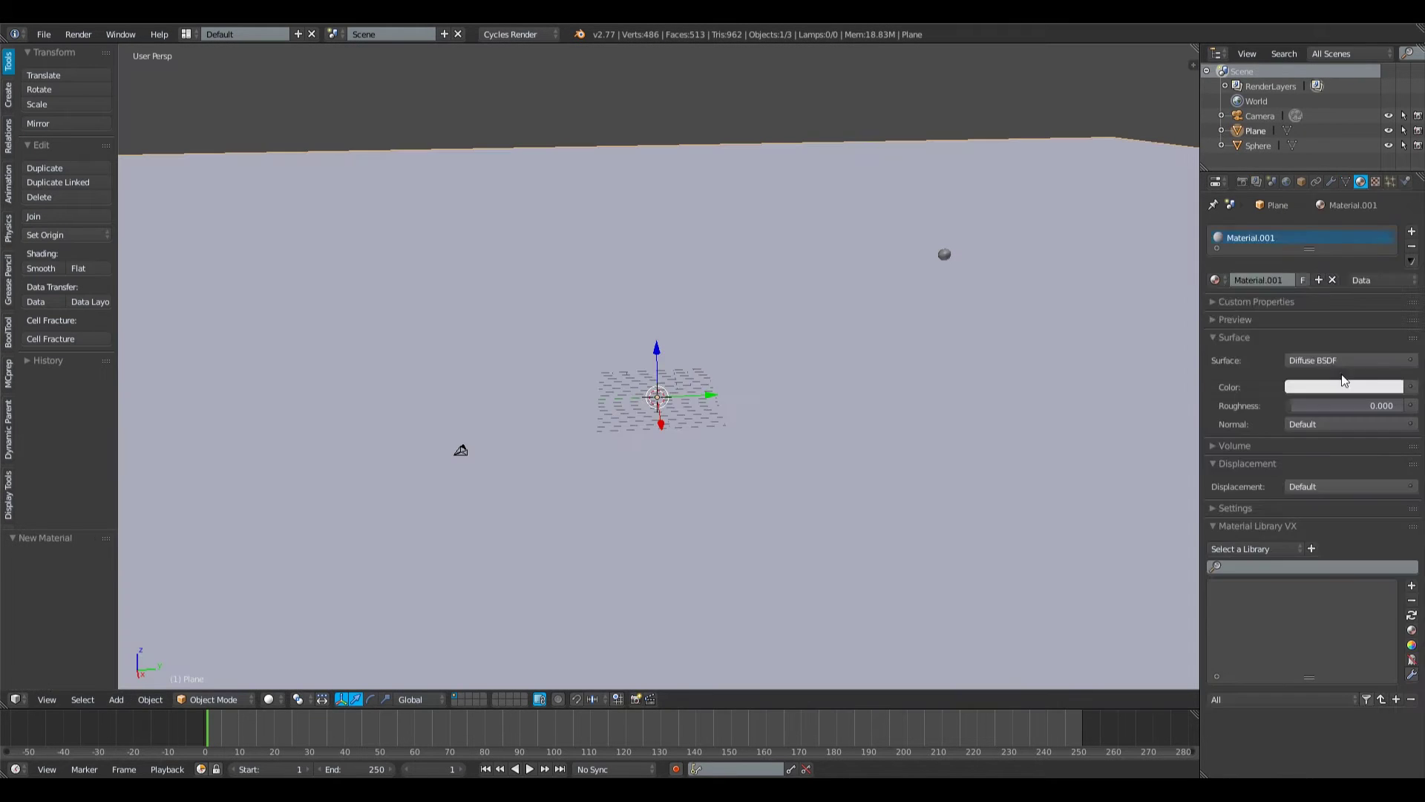
click(1343, 387)
click(1129, 322)
key(shift+z)
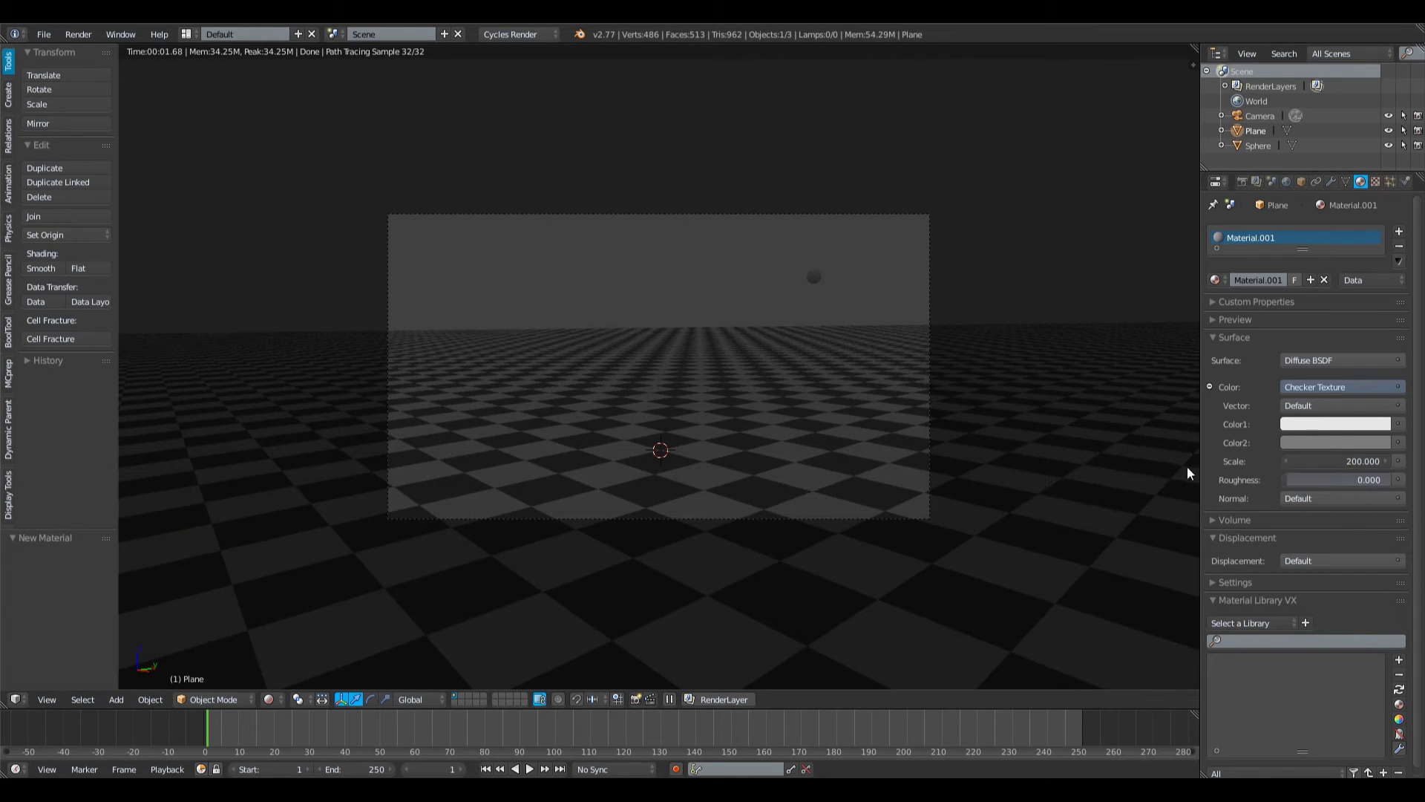
- Set the world background color to black
click(1287, 182)
click(1343, 339)
mouse_move(1390, 207)
mouse_down()
mouse_move(1391, 159)
mouse_move(1390, 213)
mouse_up()
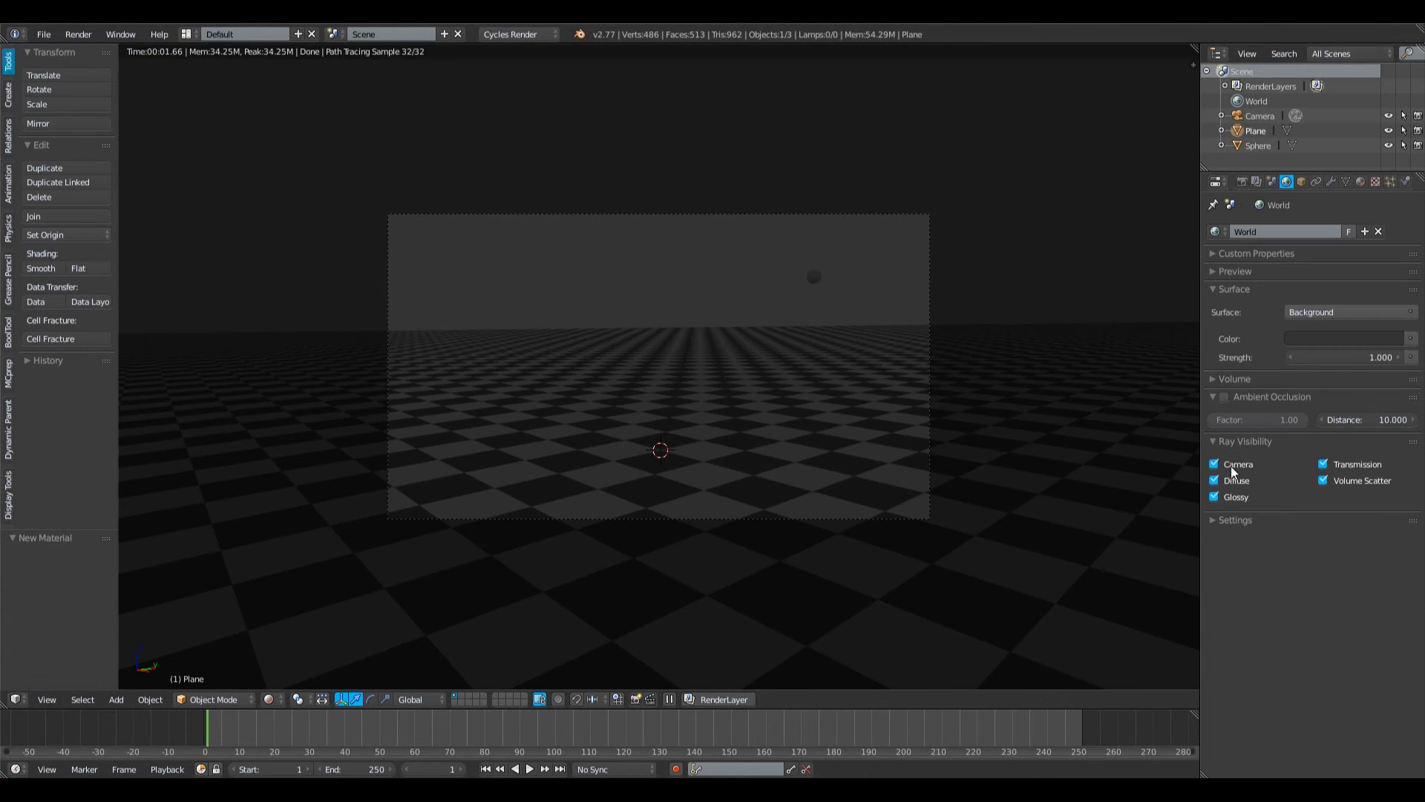
- Give the sphere a new white Emission material and scale it down to about 0.337 of its size
right_click(814, 276)
click(1361, 181)
click(1347, 361)
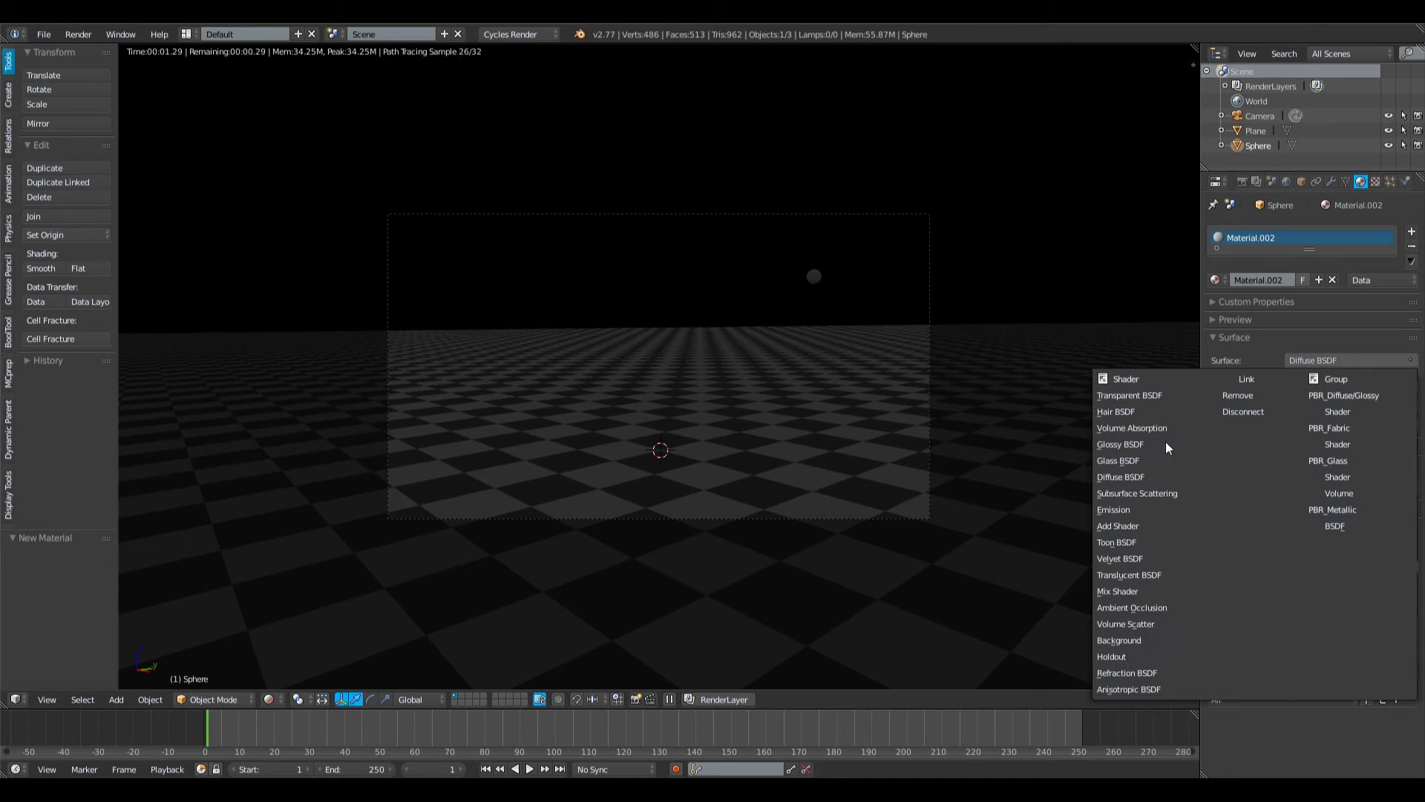
click(1114, 509)
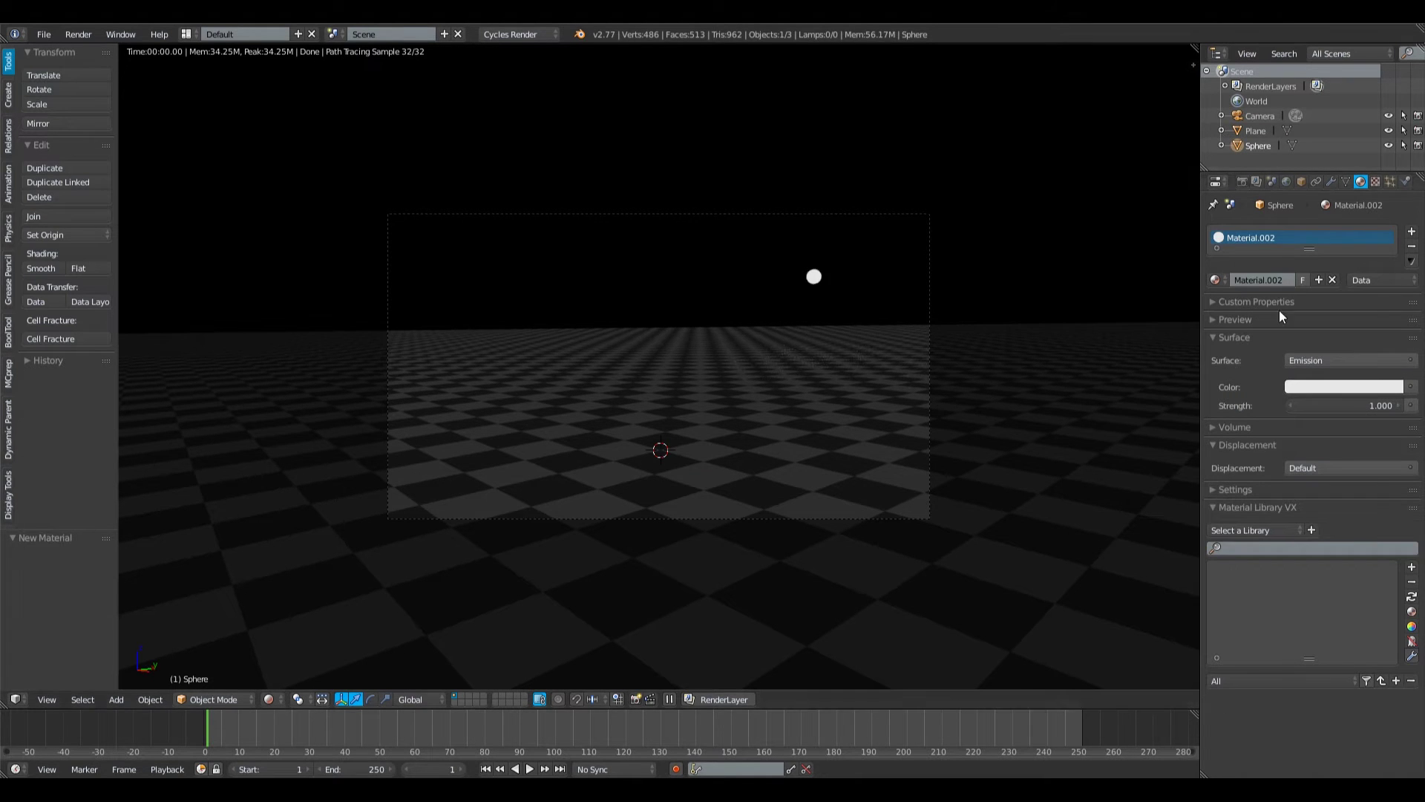
key(s)
click(787, 391)
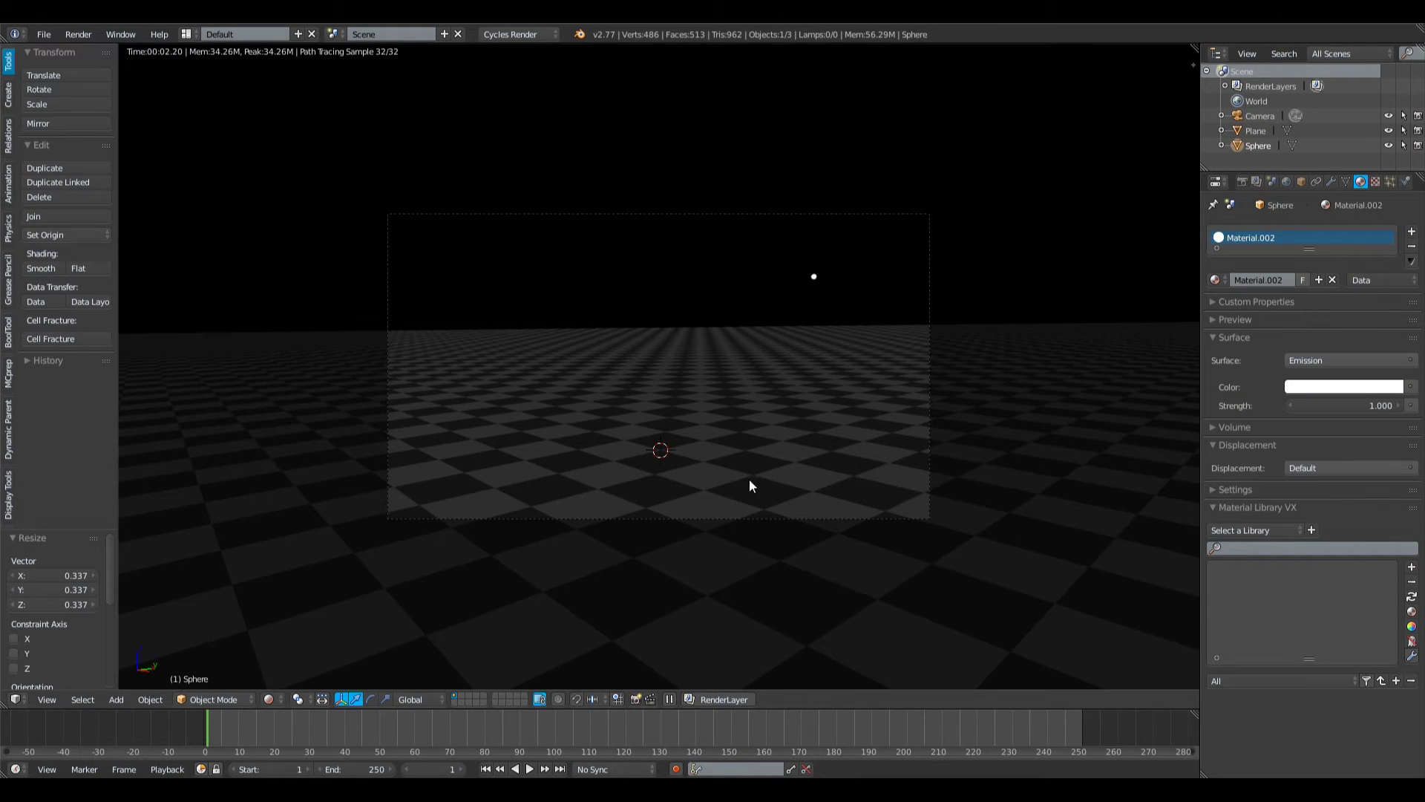
- Insert a Location keyframe for the sphere at the first frame
drag(798, 444, 765, 477)
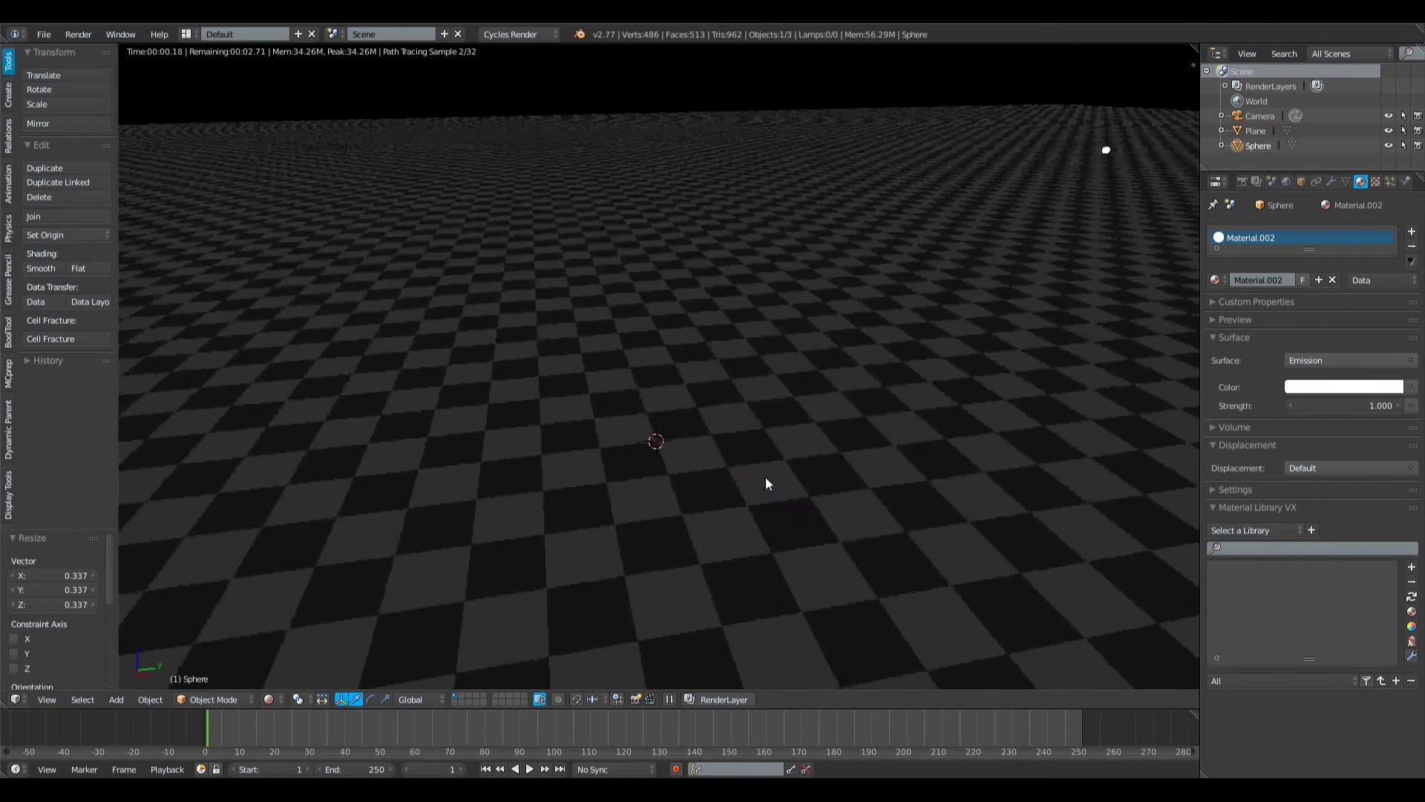
scroll(765, 479, down, 4)
key(KP_0)
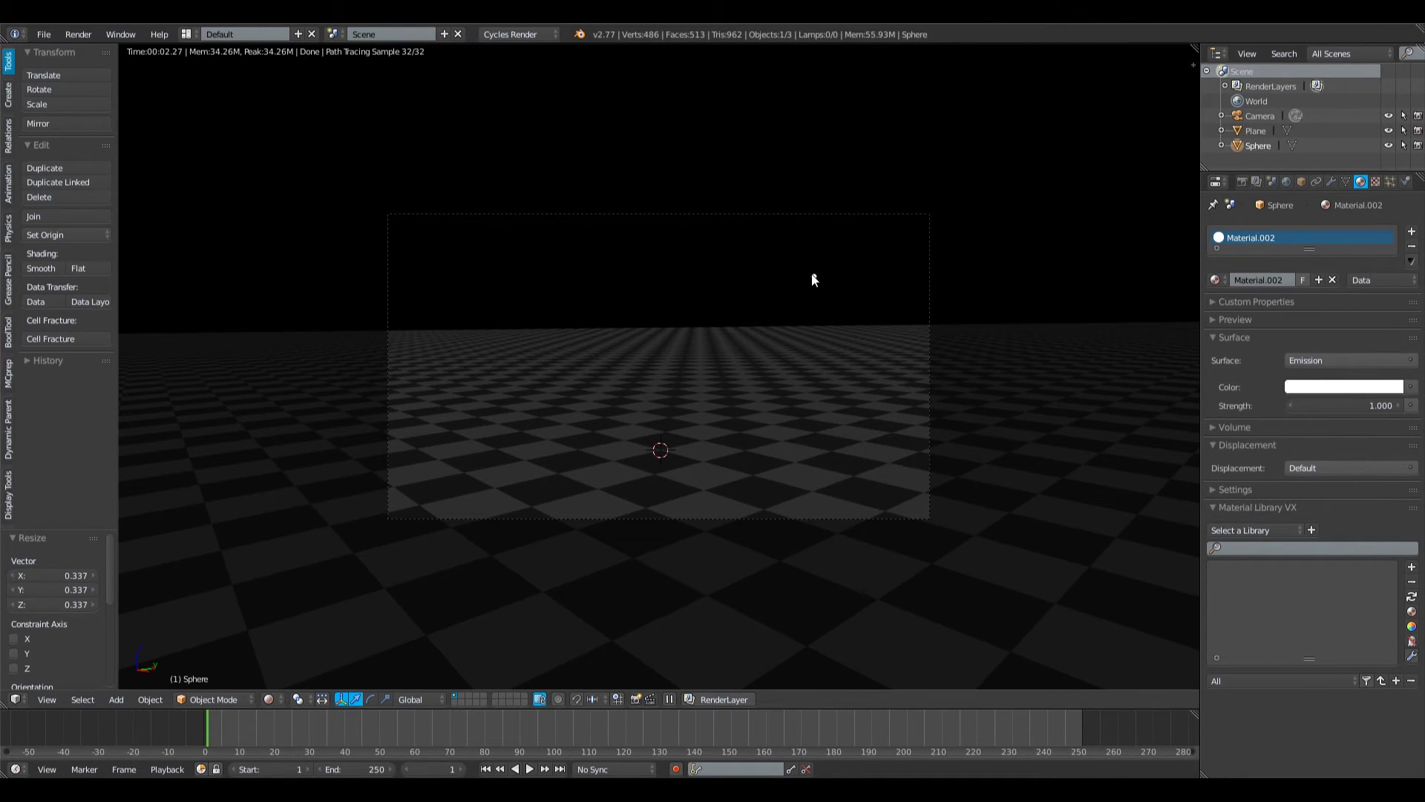
key(i)
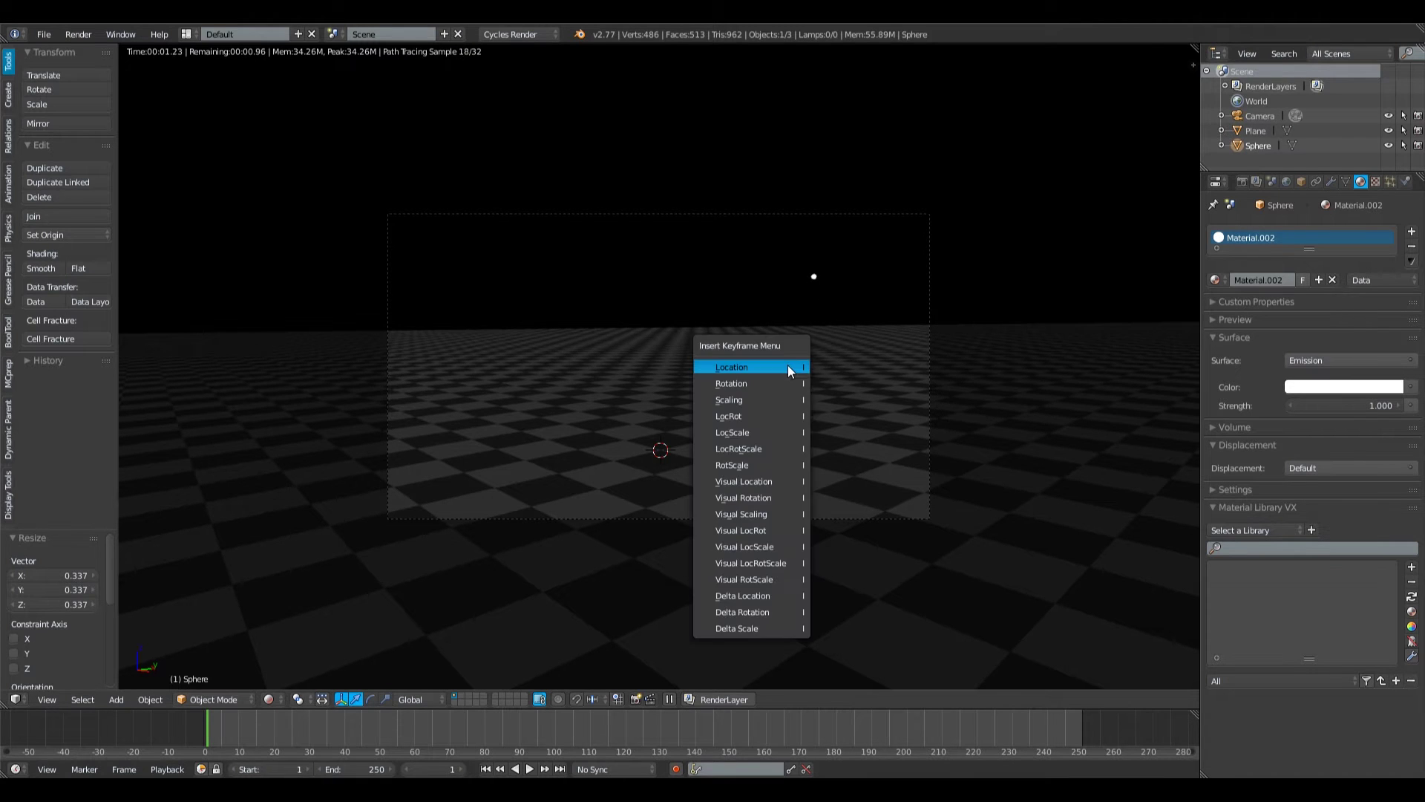
click(789, 367)
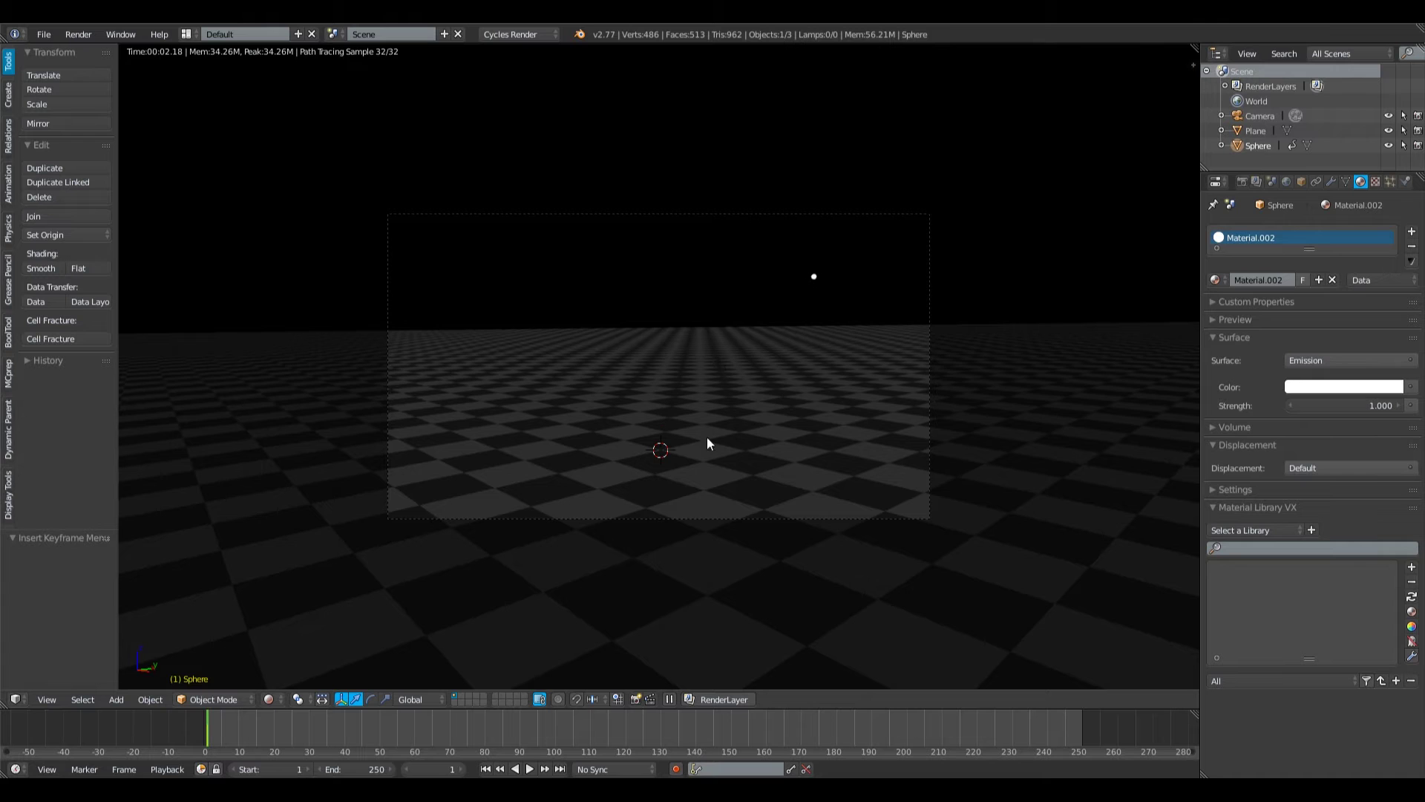
- Select the camera and switch the viewport from rendered preview to Solid shading
right_click(772, 218)
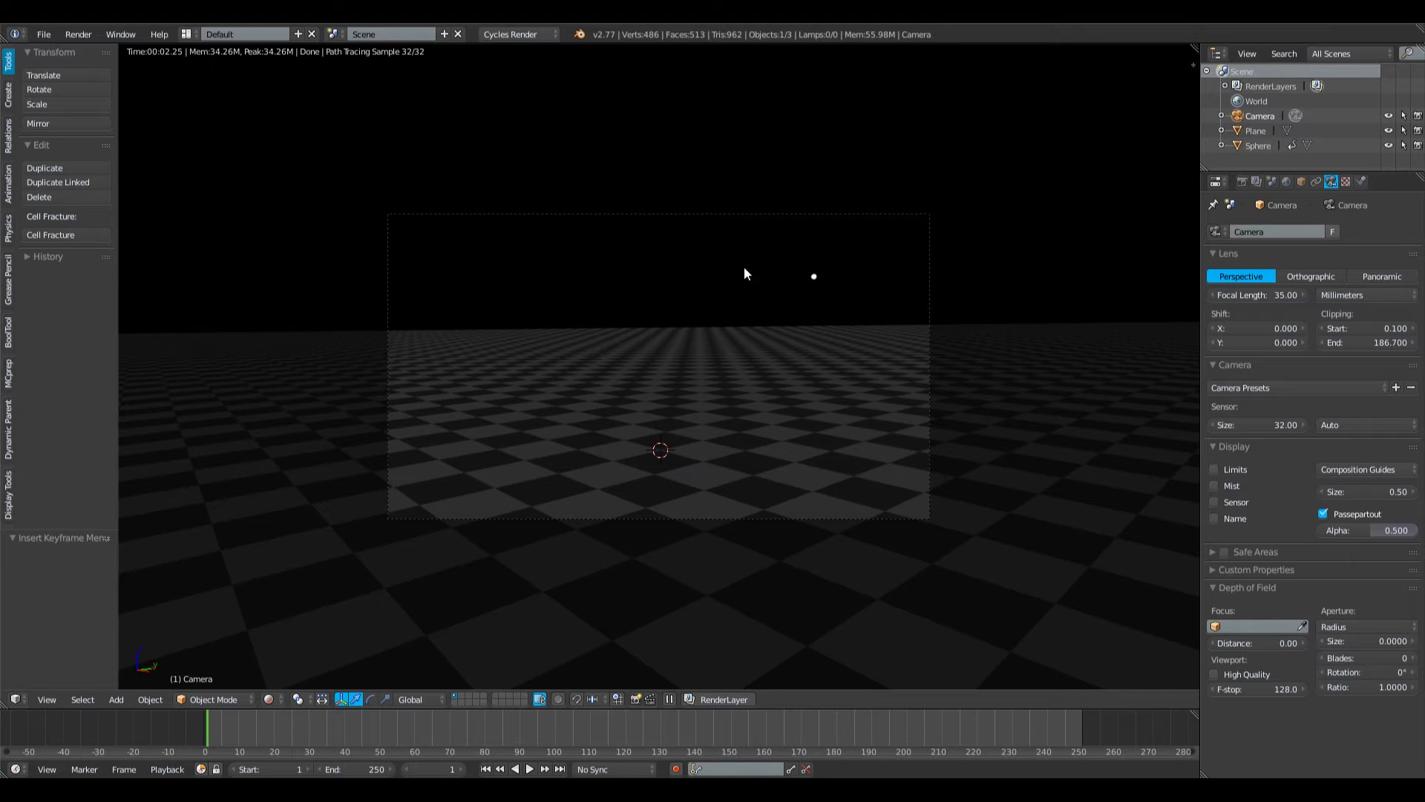
key(shift+z)
click(270, 699)
click(287, 632)
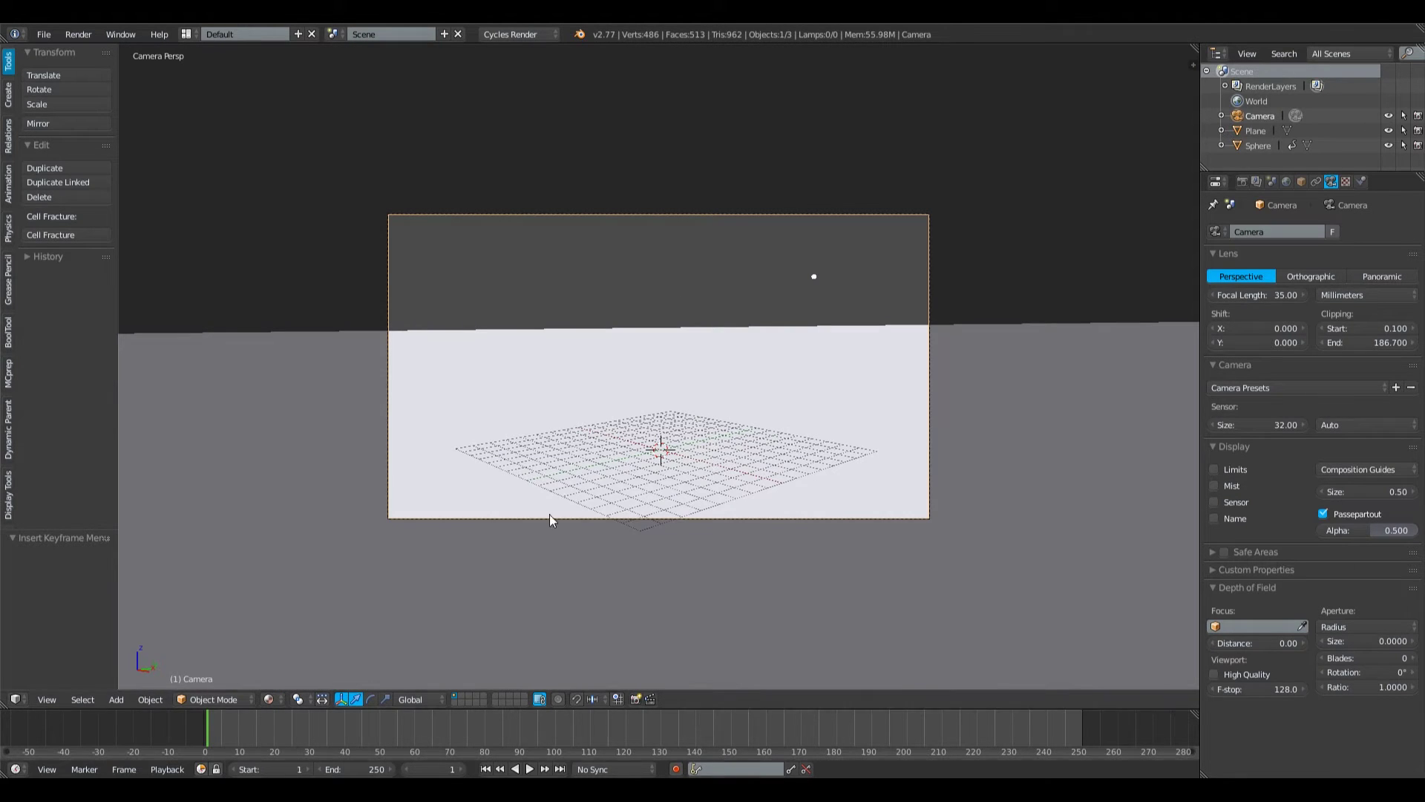
- Make LocRotScale the active keying set and keyframe the camera at about frame 115
click(608, 729)
key(i)
click(751, 769)
click(759, 666)
key(i)
- At frame 14, fly the camera to a view aimed down at the plane and keyframe that pose
click(253, 729)
key(shift+f)
click(659, 366)
key(i)
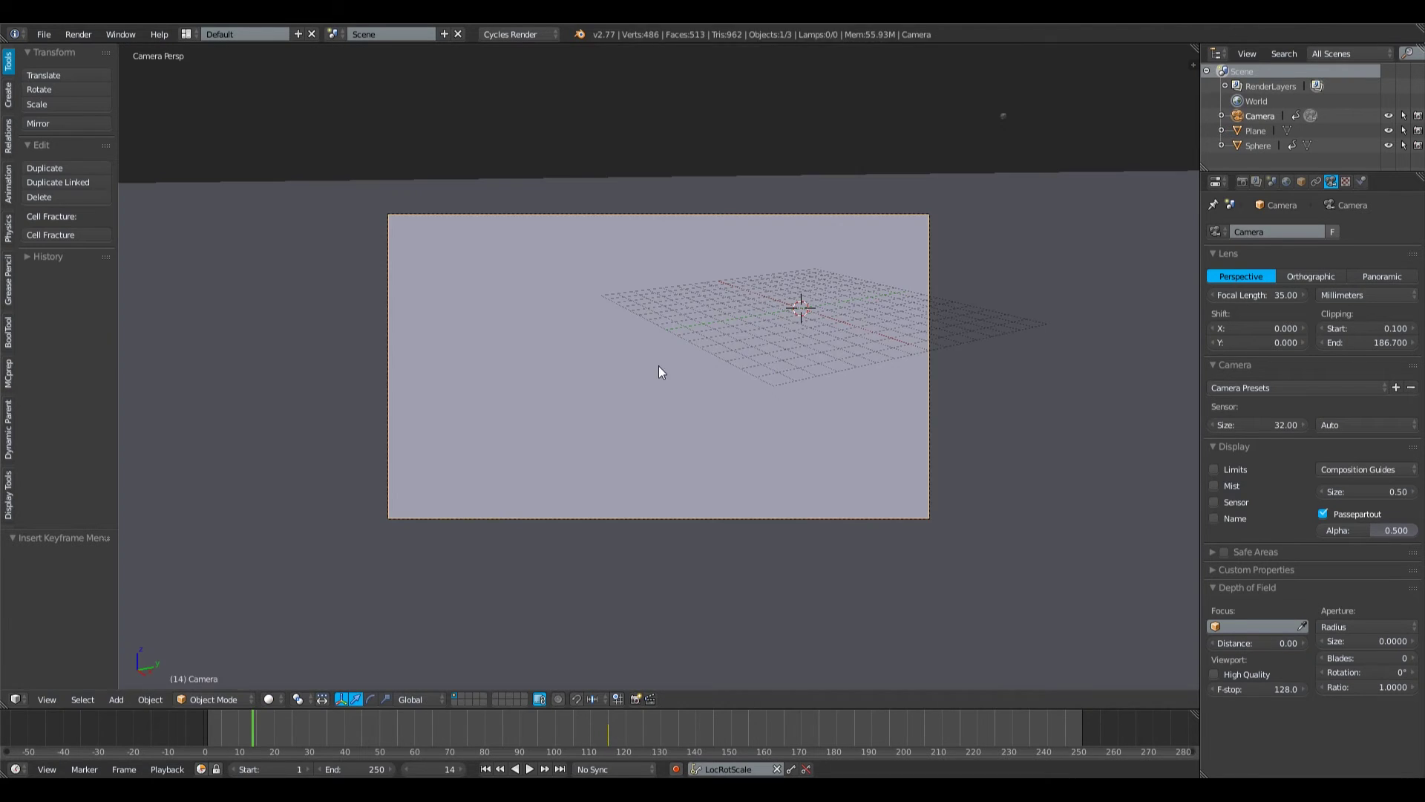
- Play back the camera animation to preview it, and save the project file
key(alt+a)
key(alt+a)
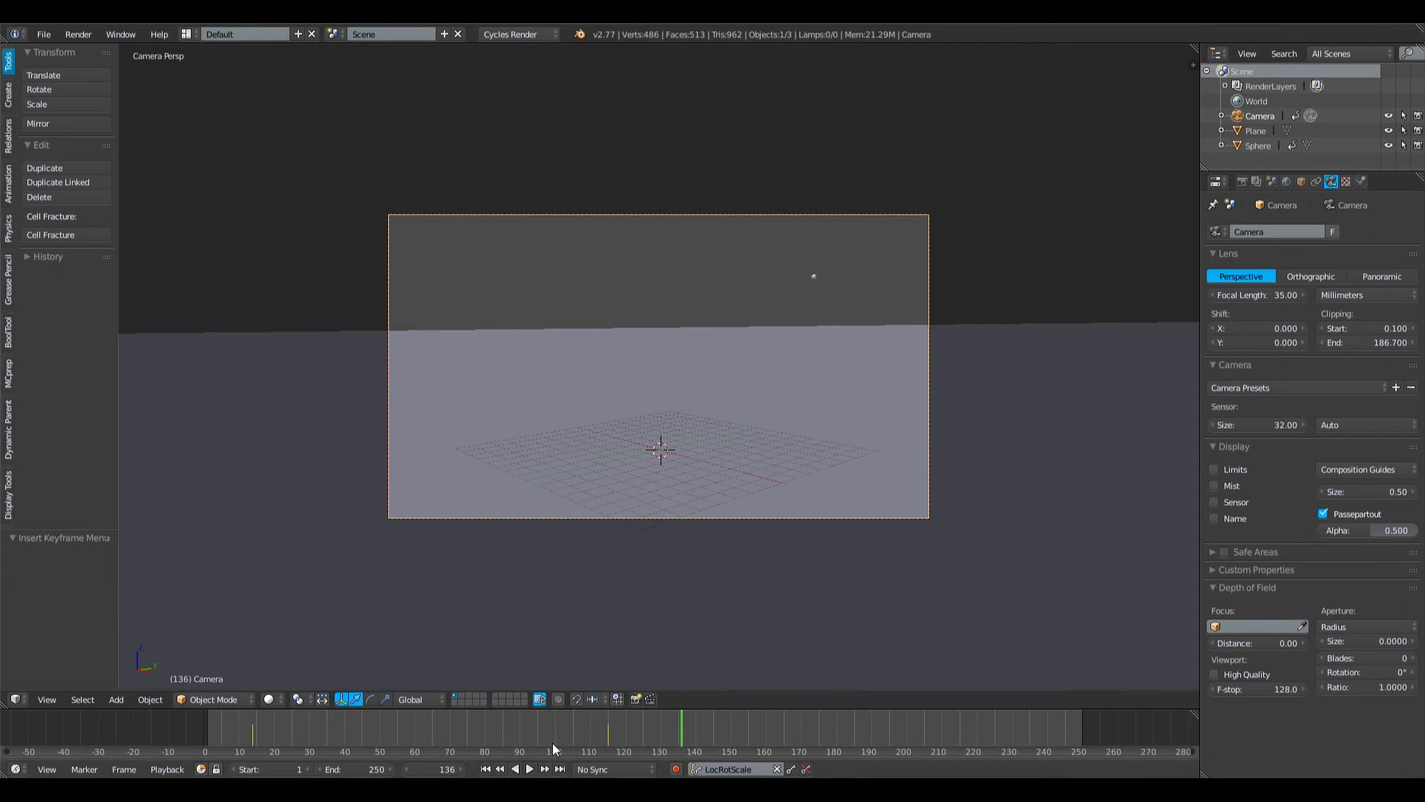
key(ctrl+s)
click(600, 581)
- Move the playhead to frame 140 and set the animation's end frame to 140
drag(683, 731, 696, 730)
key(alt+a)
click(375, 769)
text(140)
key(Return)
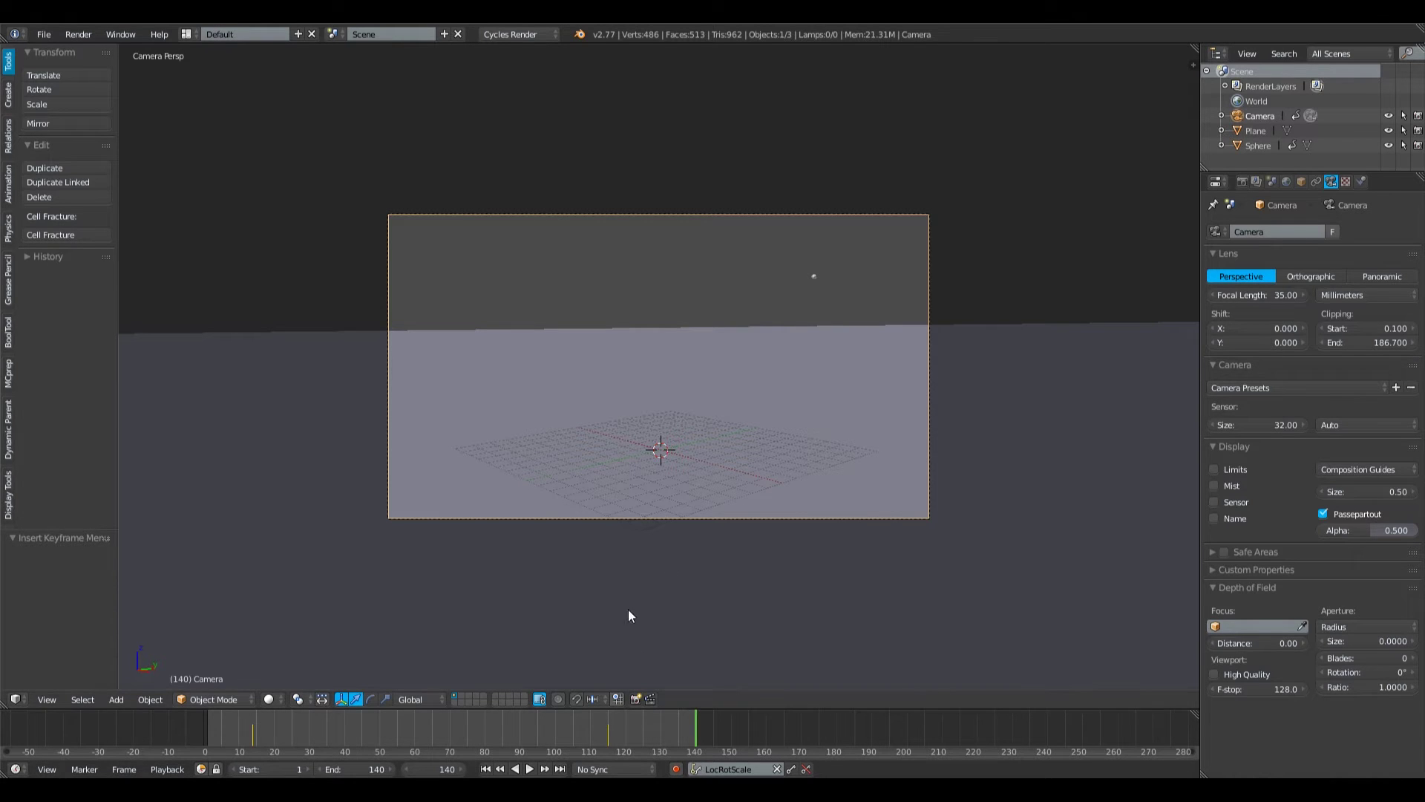
- Change the render output file format to H.264 and review its encoding settings
click(1242, 181)
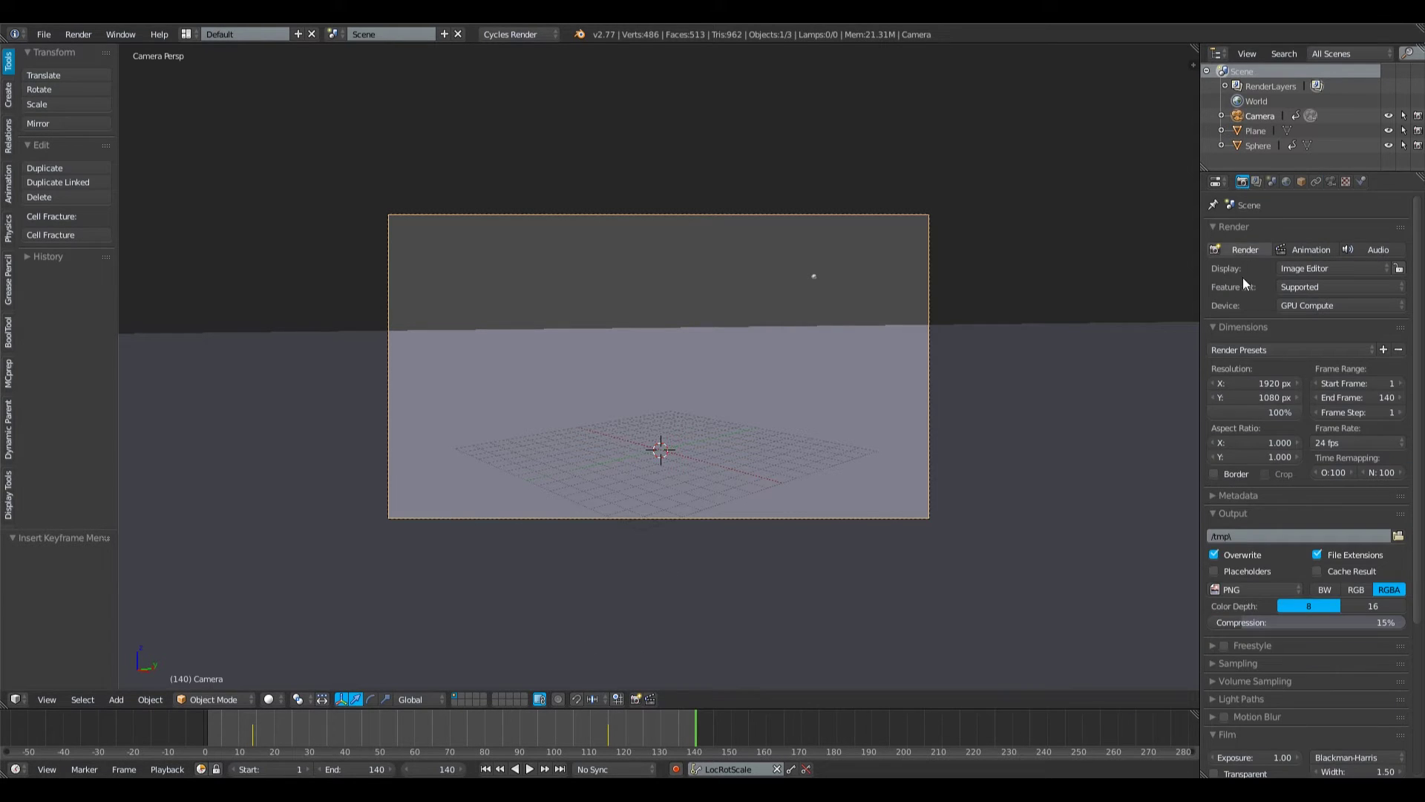
click(1261, 591)
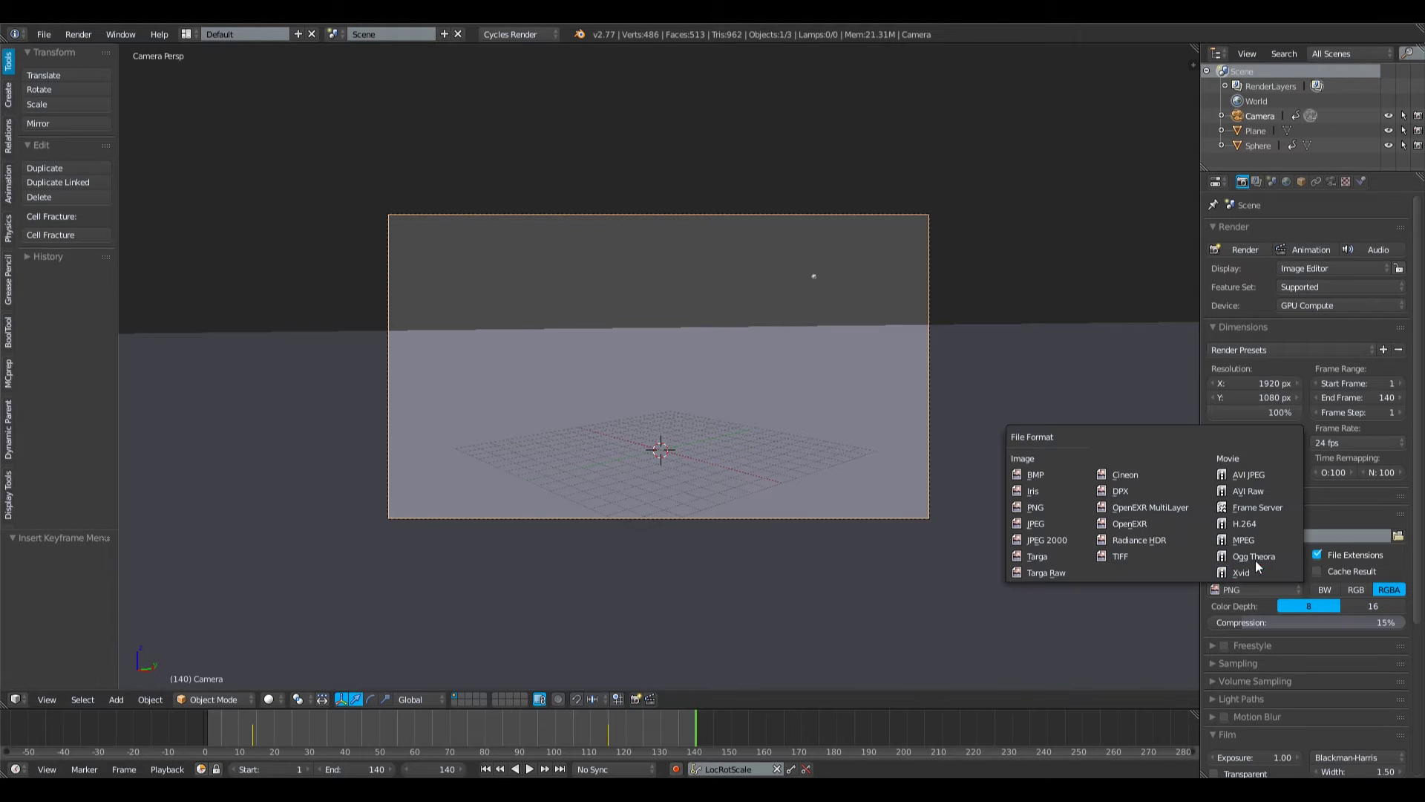
click(1253, 527)
click(1256, 609)
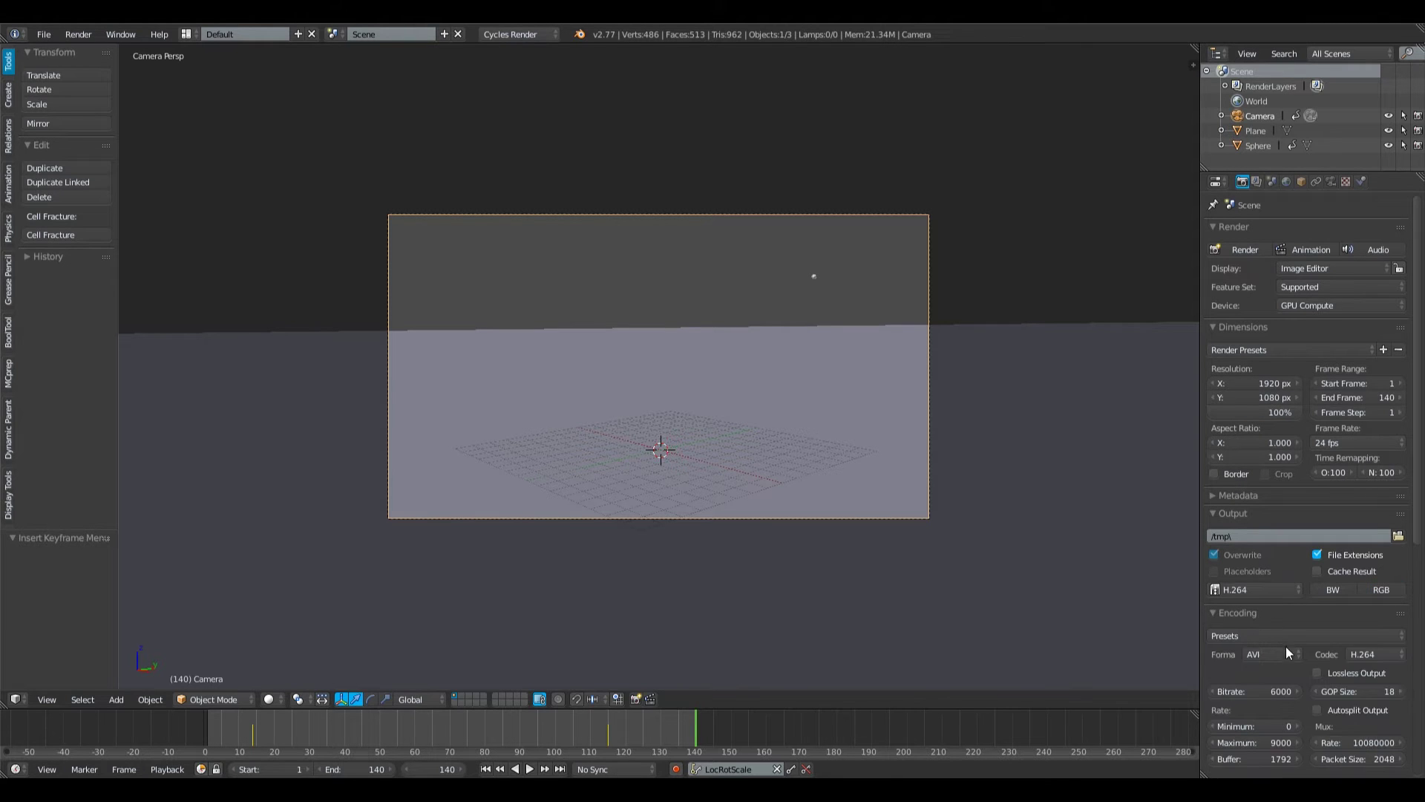
scroll(1285, 647, down, 3)
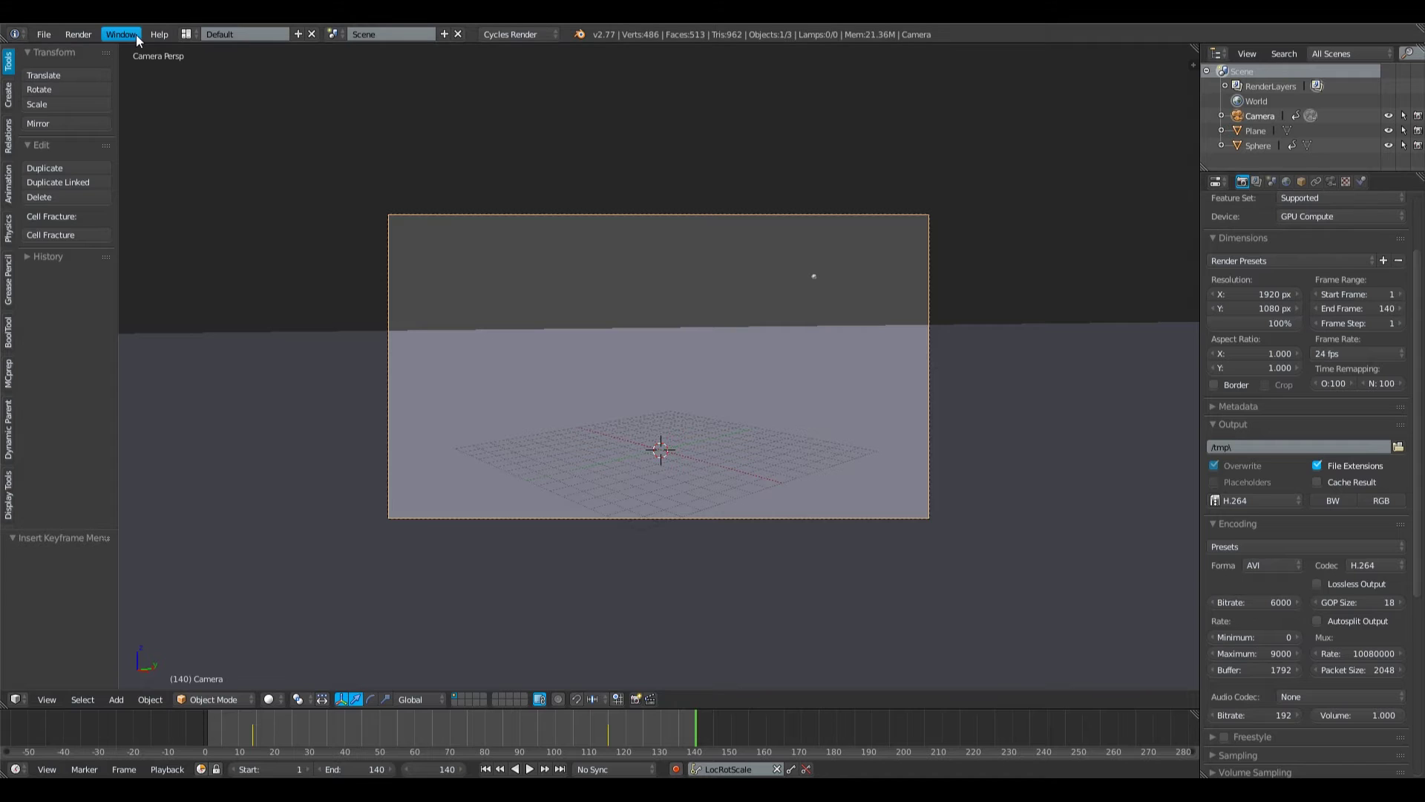
- Open the user preferences and search the add-ons for "after"
click(44, 34)
mouse_move(132, 319)
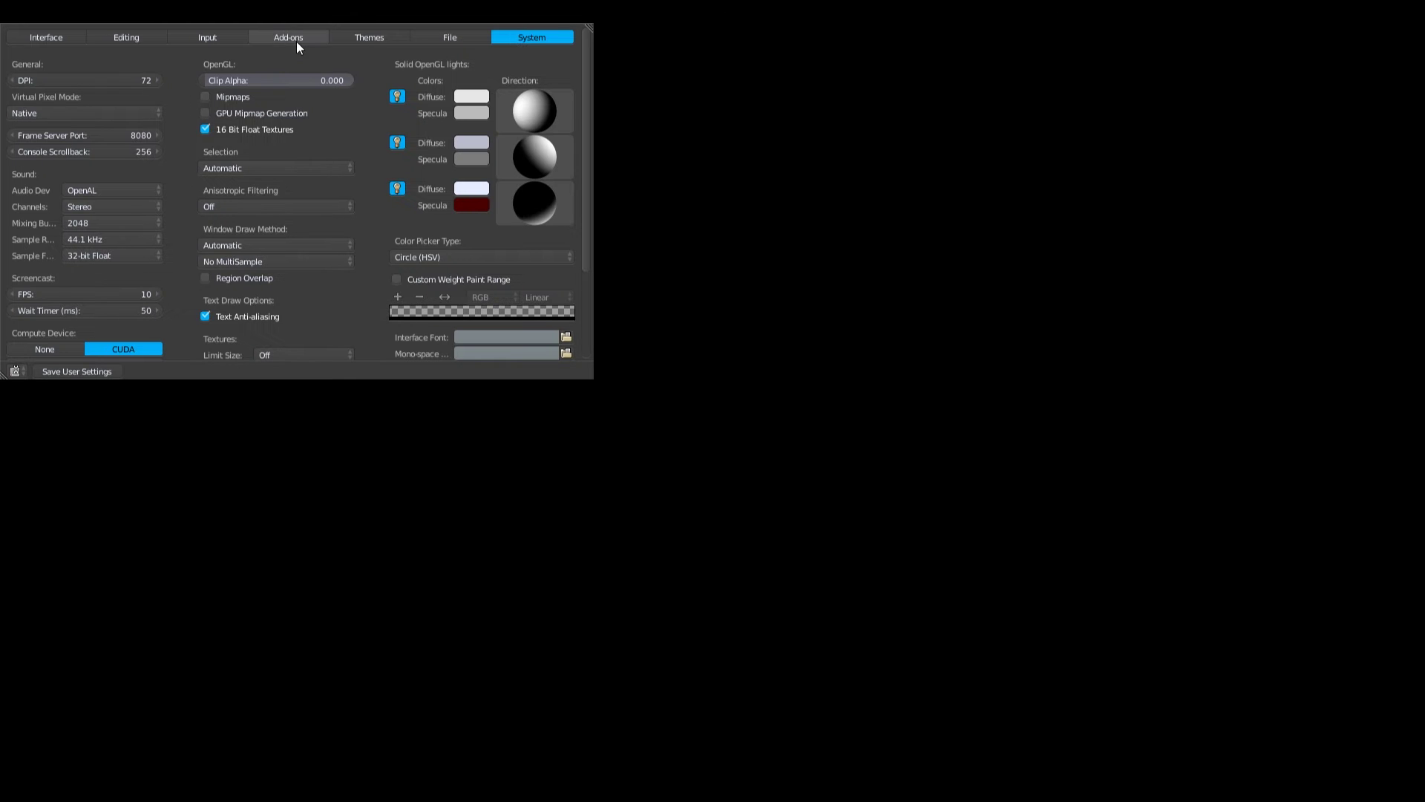
click(296, 41)
click(61, 62)
text(af)
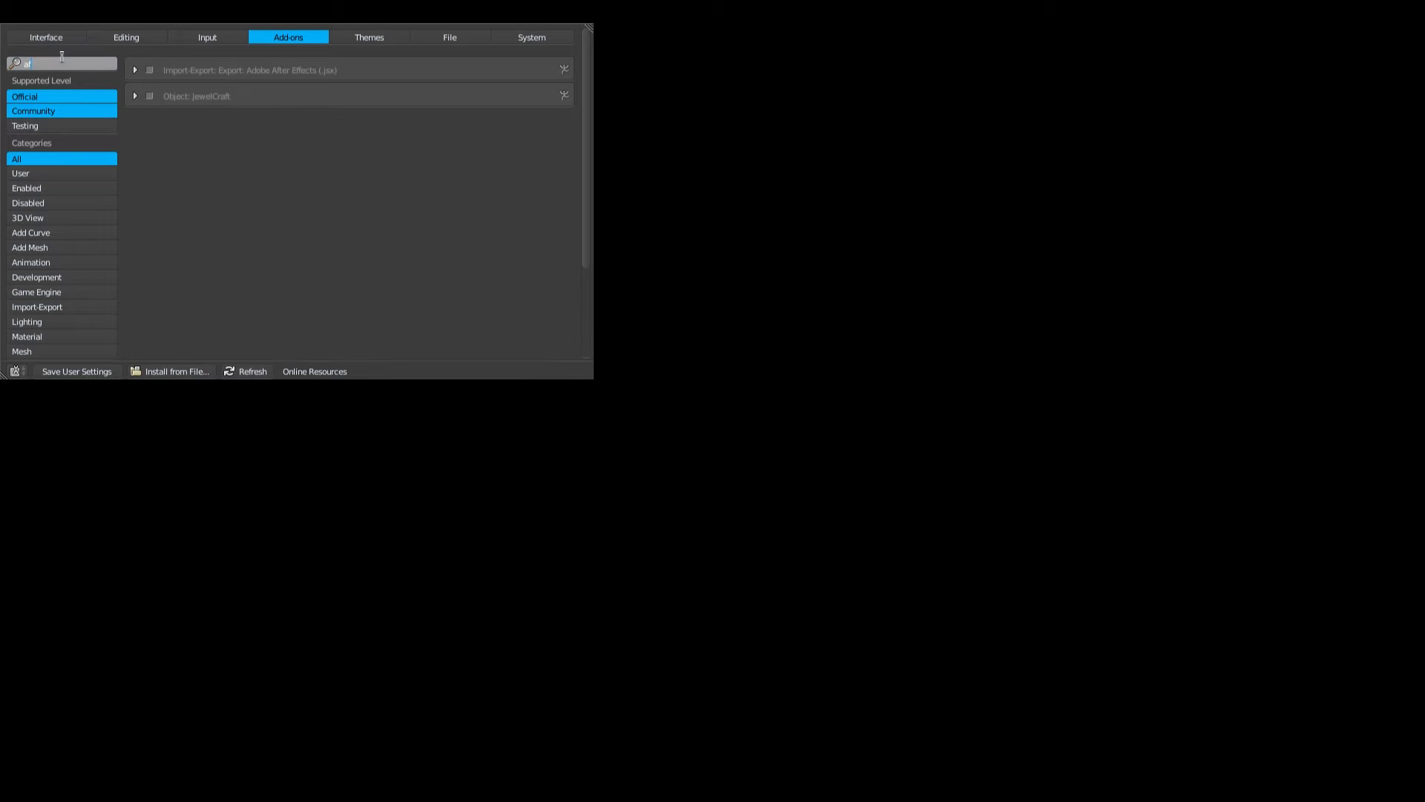
text(ter)
key(Return)
- Enable the "Export: Adobe After Effects (.jsx)" add-on and save the user settings
click(137, 68)
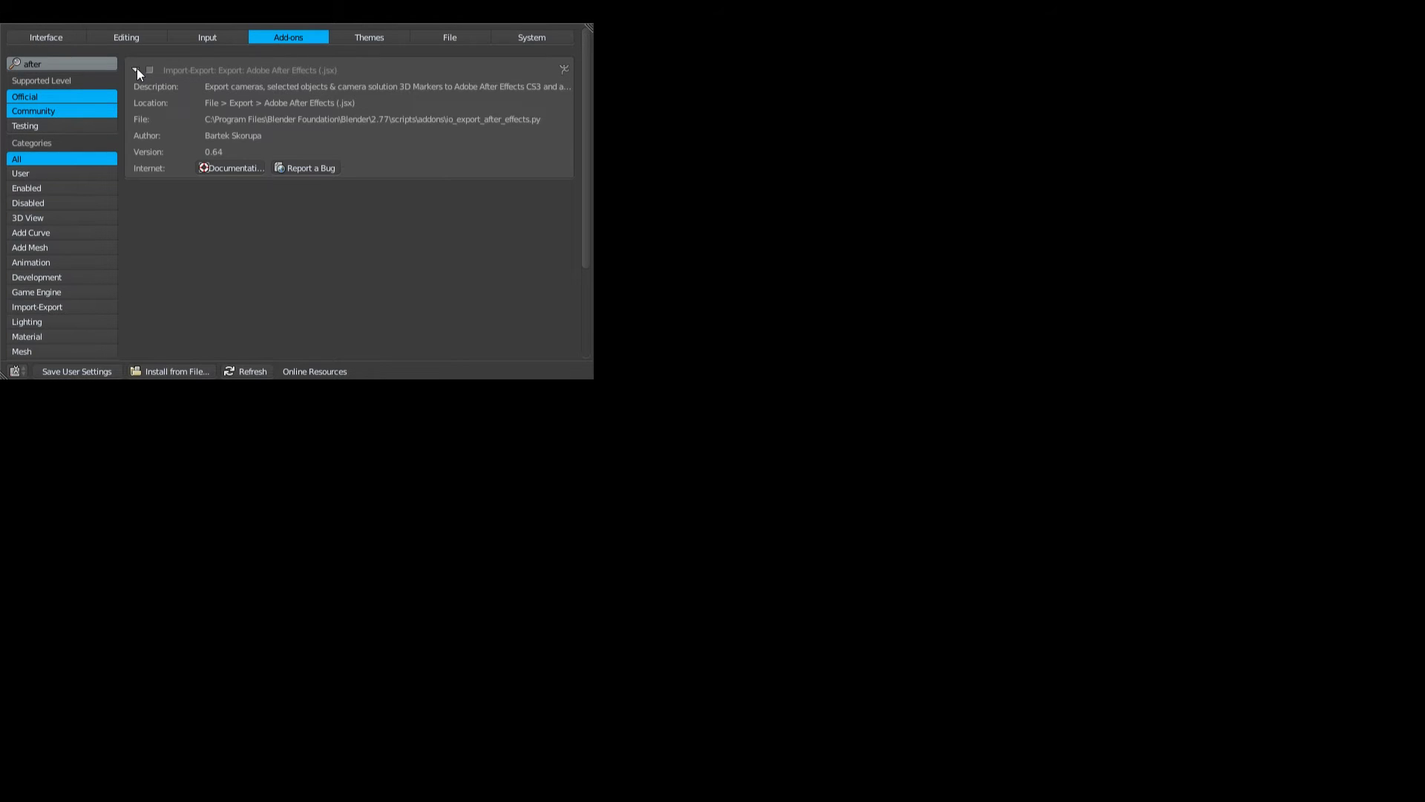
click(150, 69)
click(77, 371)
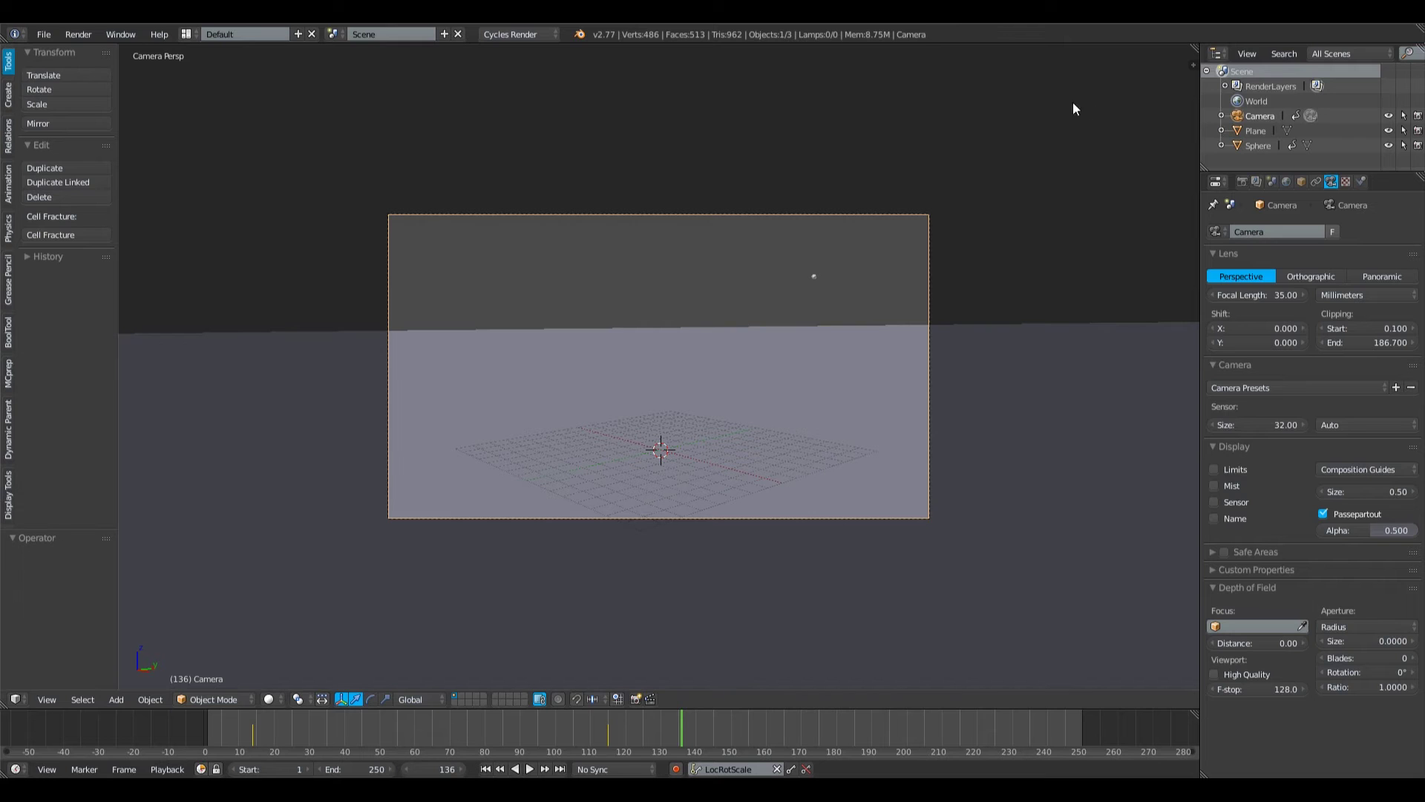
- Export the scene to Adobe After Effects as AfterEffectsTutorial.jsx in the AfterEffectsTutorial folder
click(44, 34)
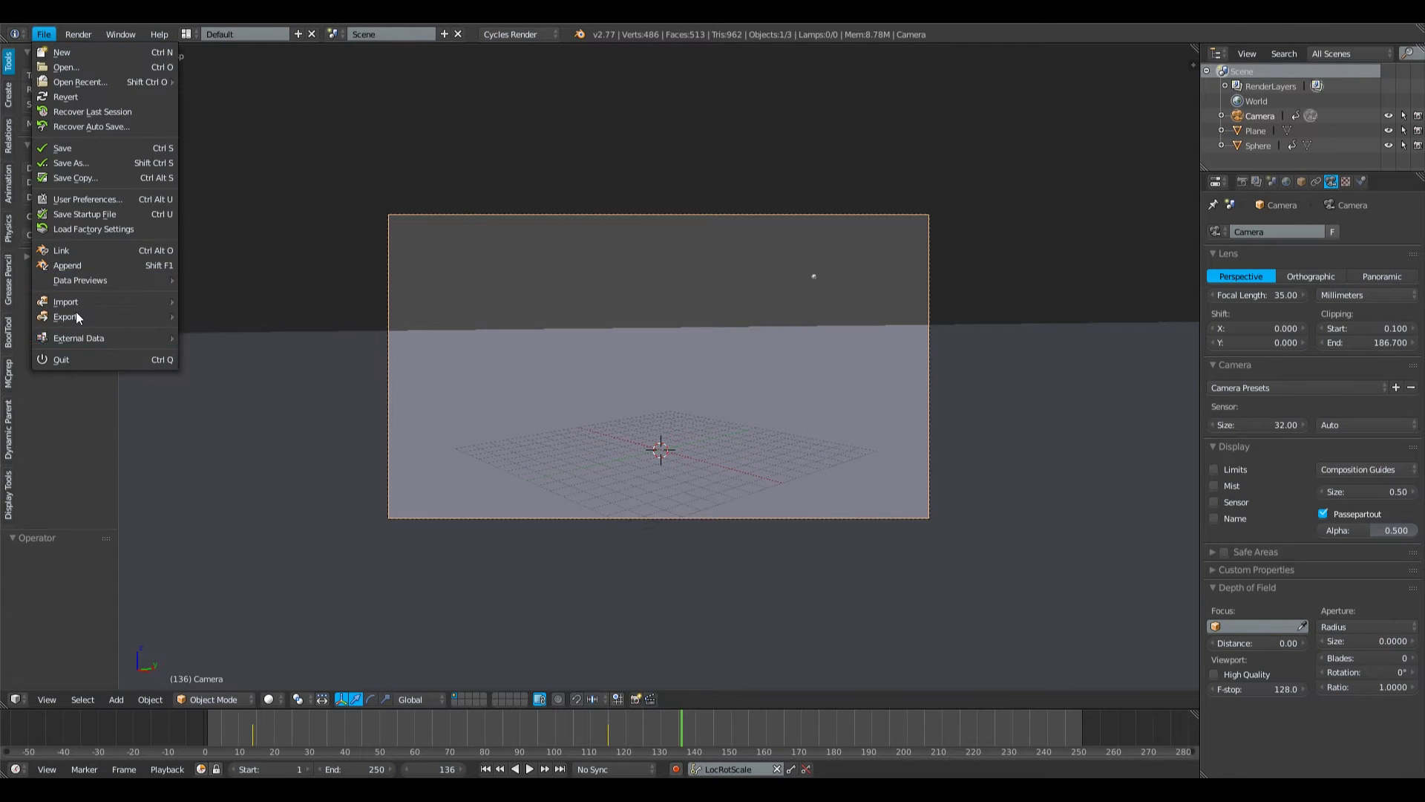
mouse_move(78, 319)
click(253, 435)
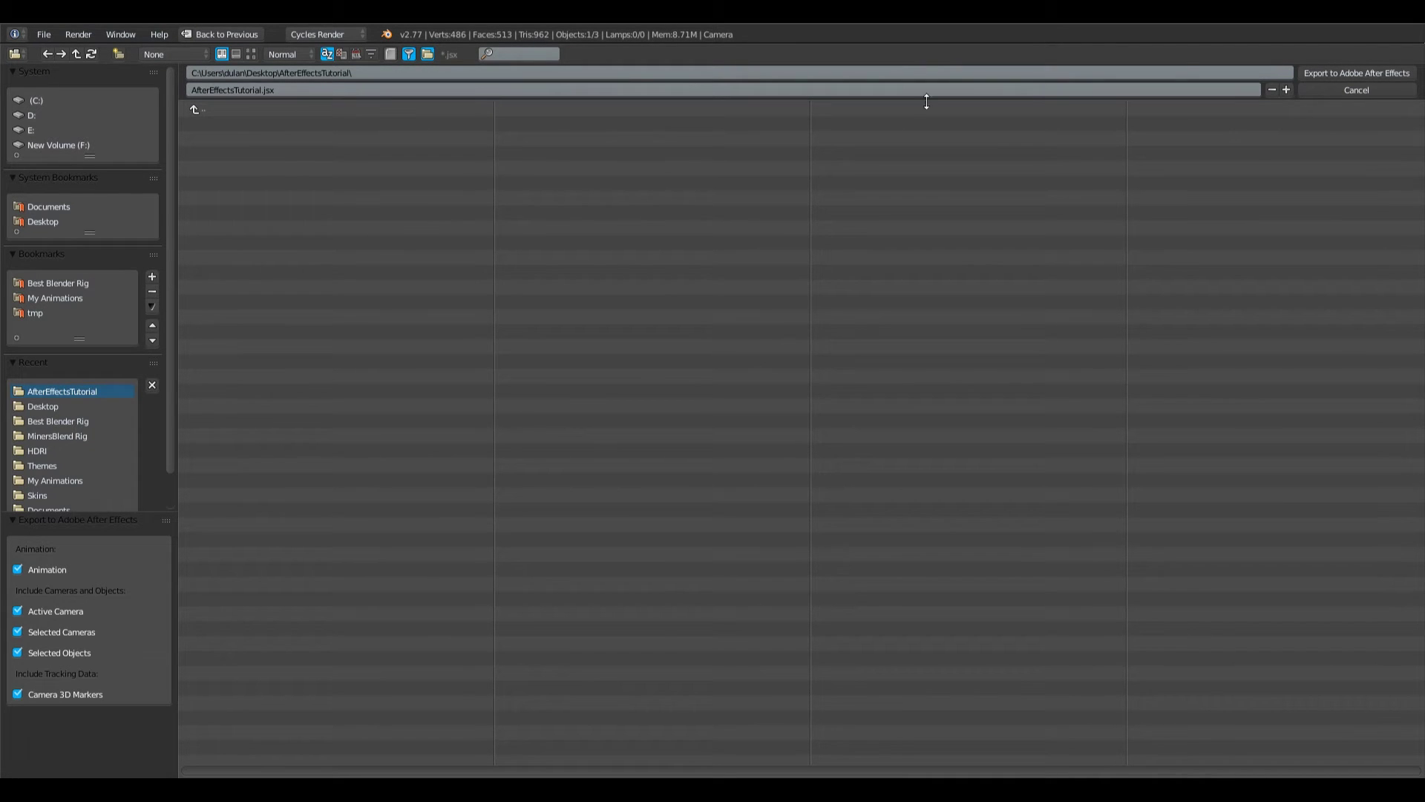
click(1390, 74)
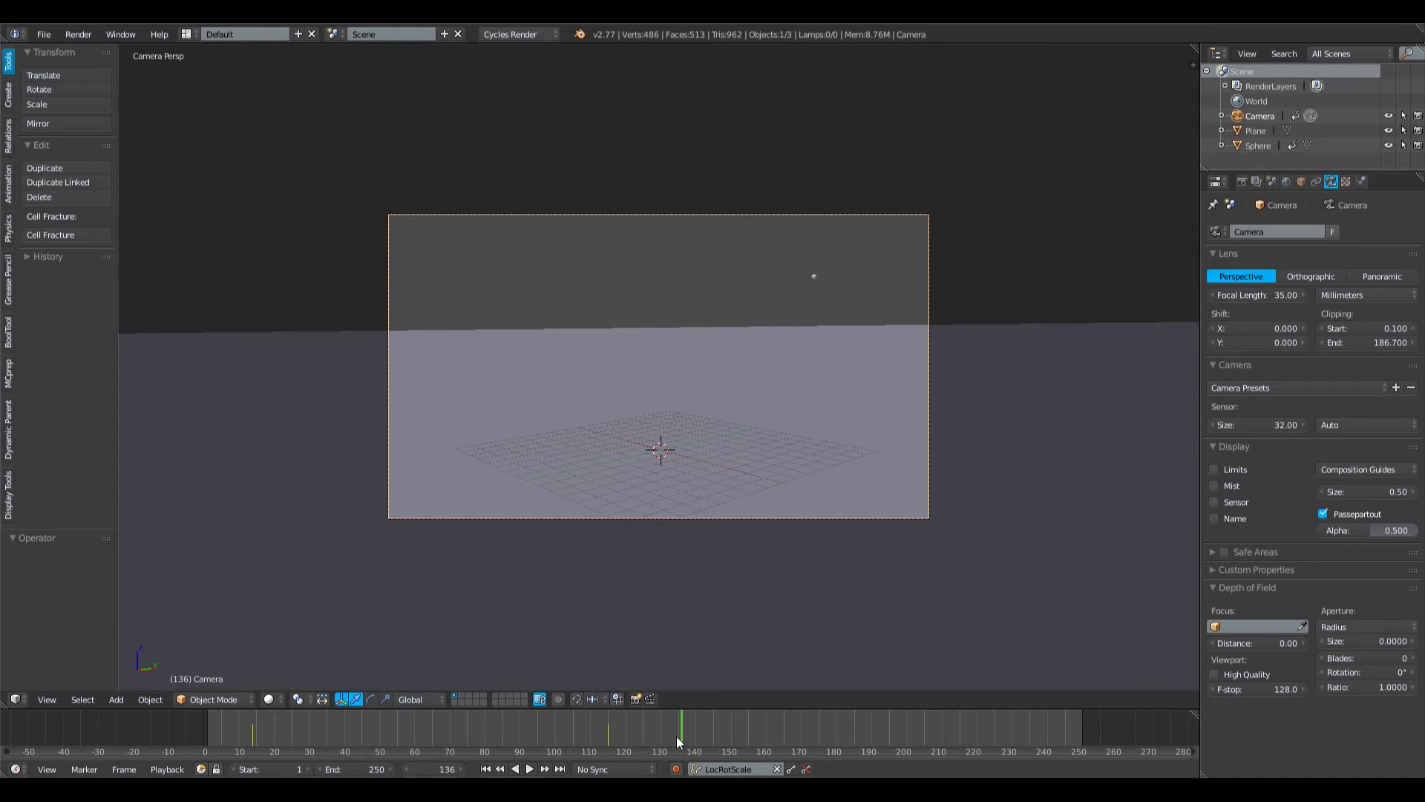
- Set the end frame of the timeline to 140
scroll(793, 733, down, 2)
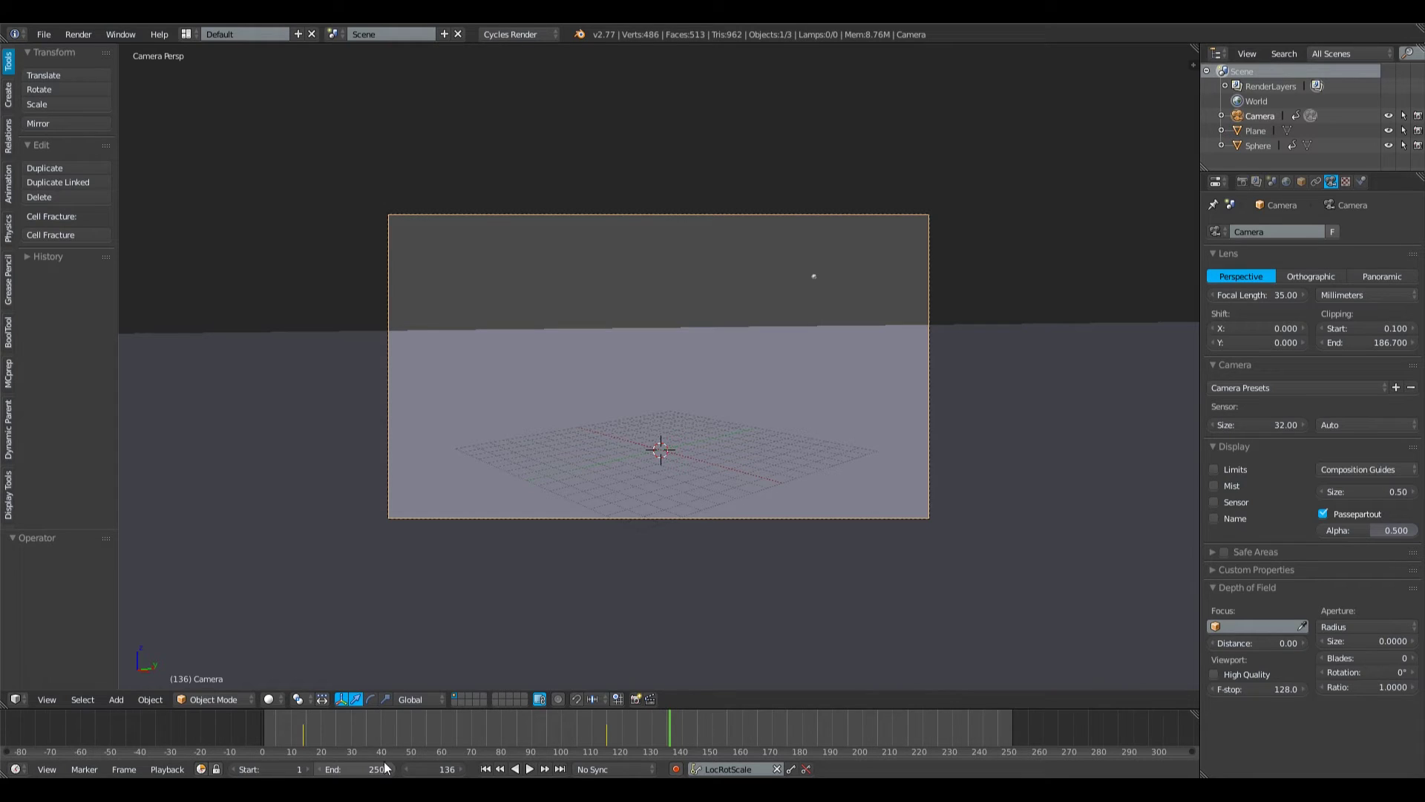
click(357, 769)
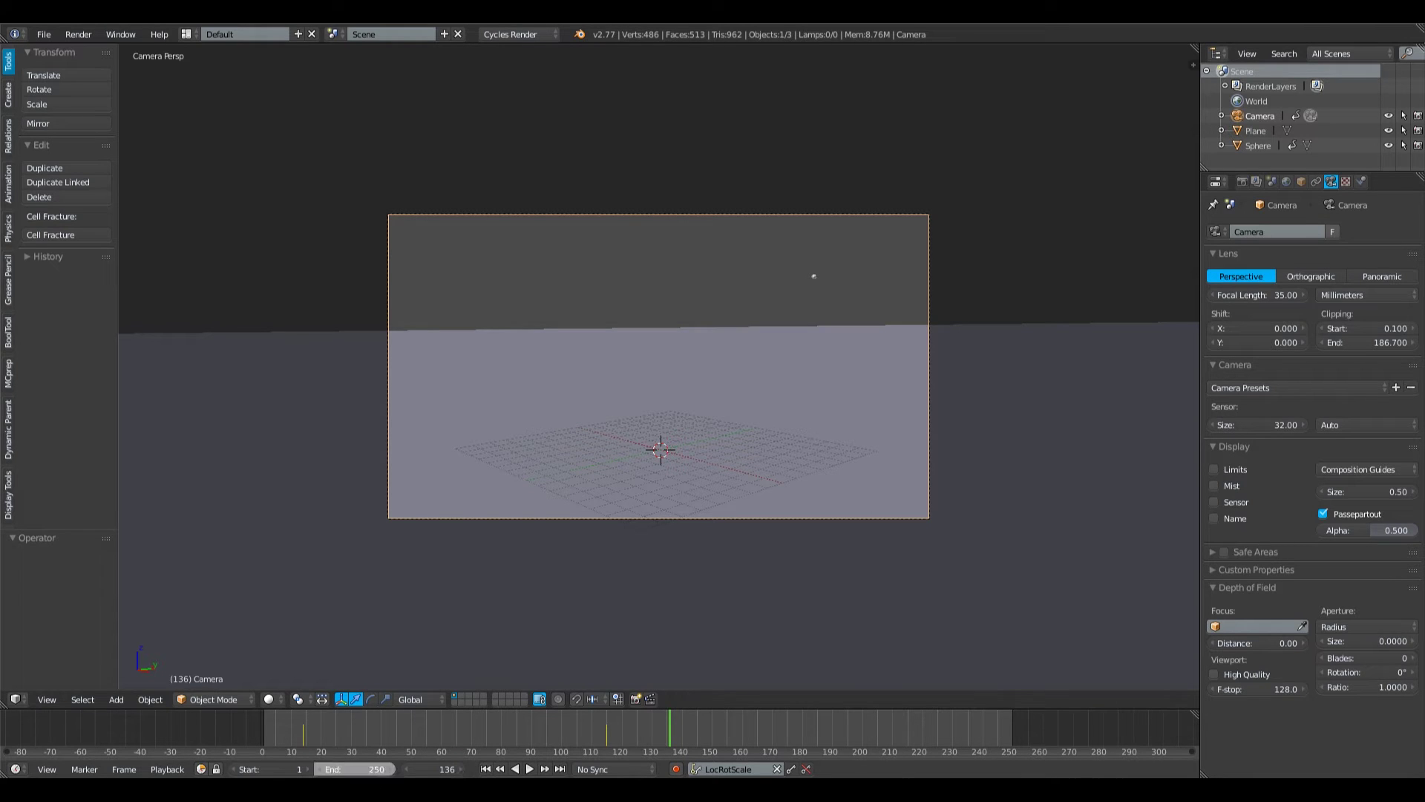
text(140)
key(Return)
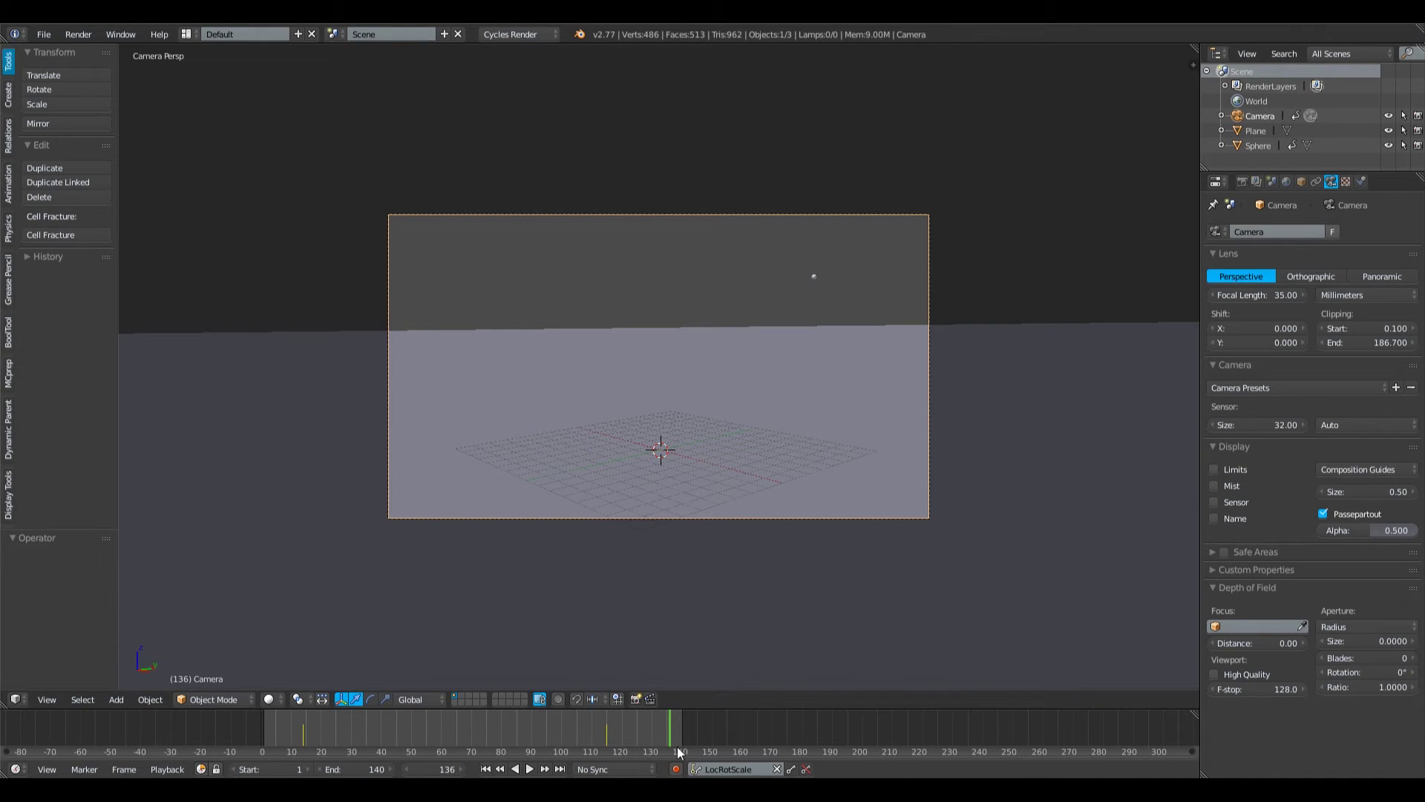
- Check the end of the animation at frame 141 with the sphere selected, and view the scene's render and Sampling settings
mouse_move(666, 724)
mouse_down()
mouse_move(696, 731)
mouse_move(275, 720)
mouse_move(684, 711)
mouse_up()
right_click(812, 279)
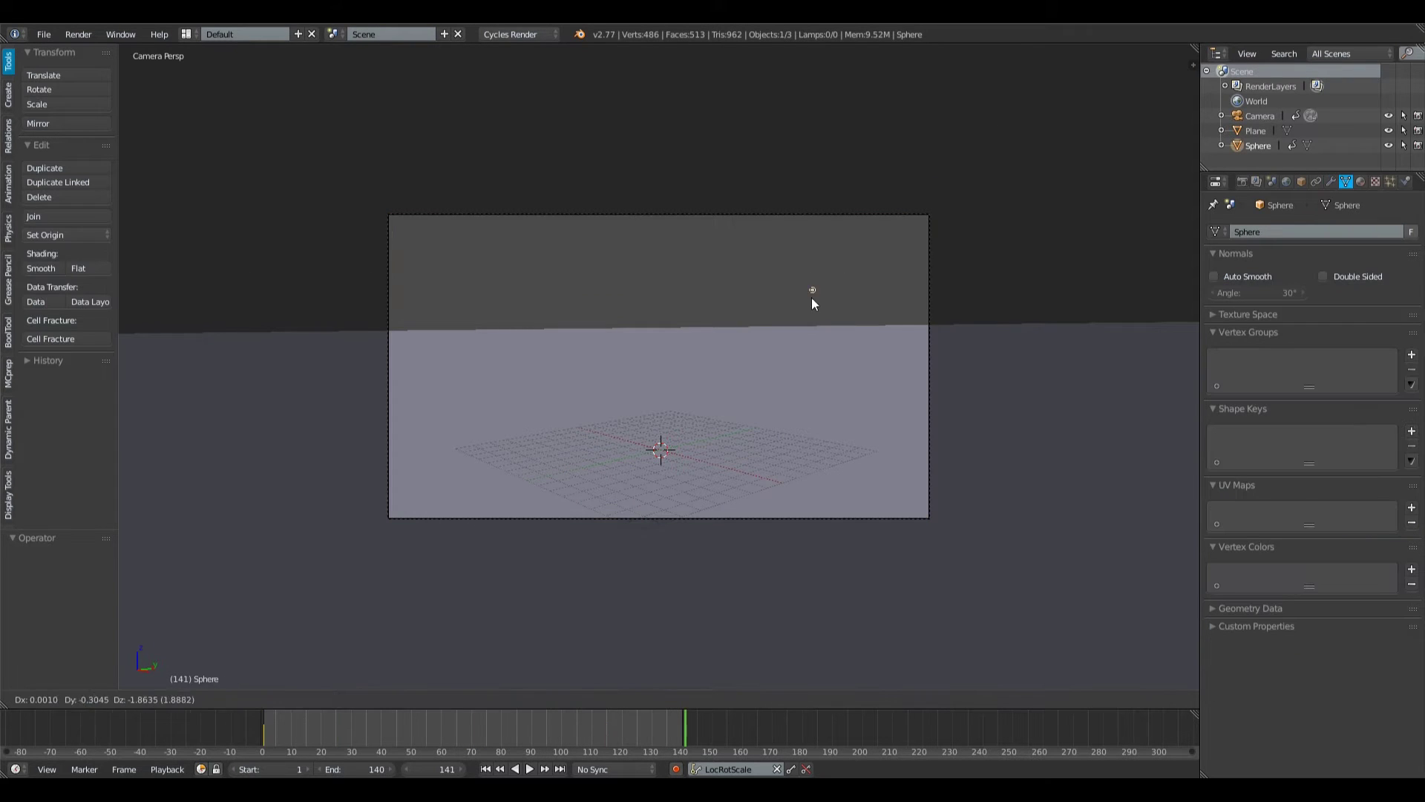
click(1242, 182)
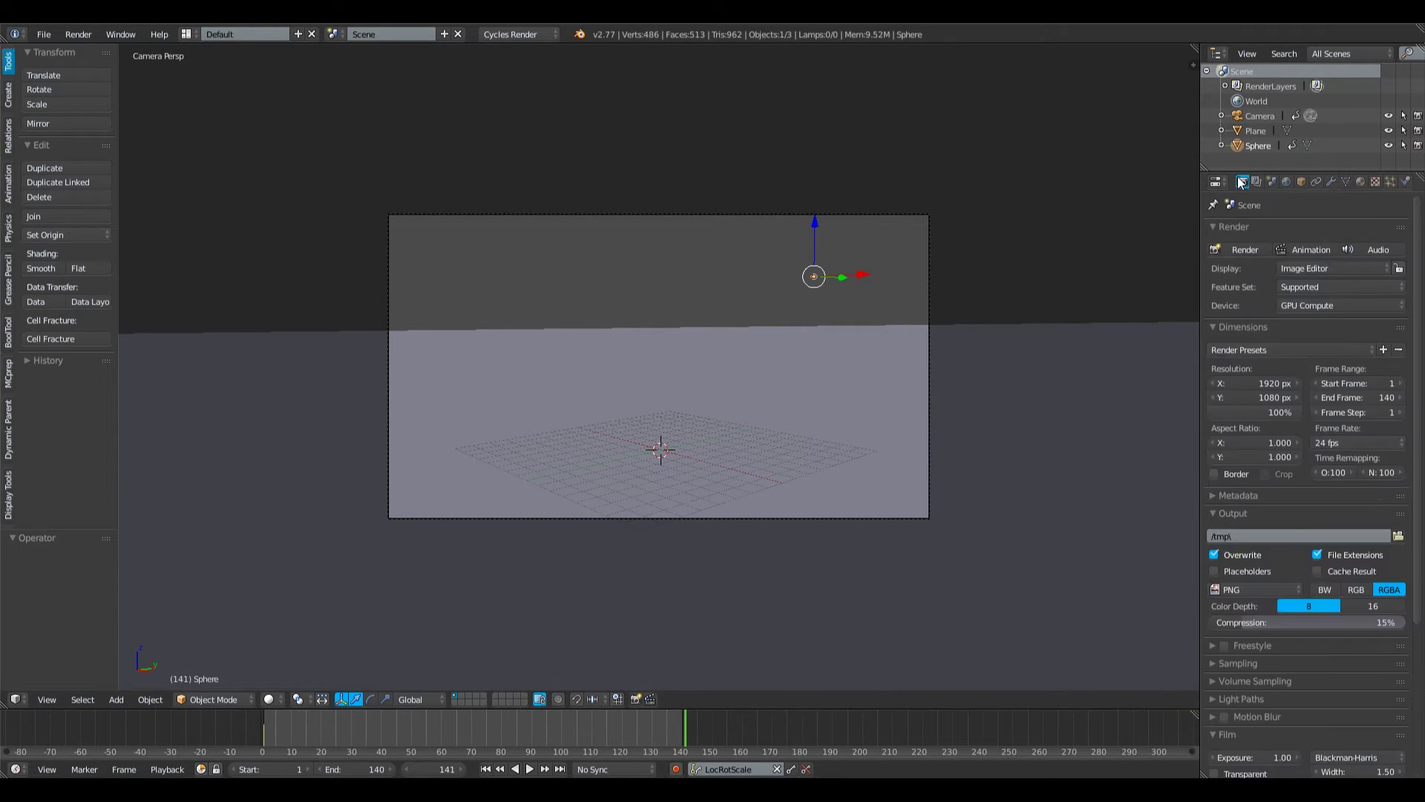
click(1253, 664)
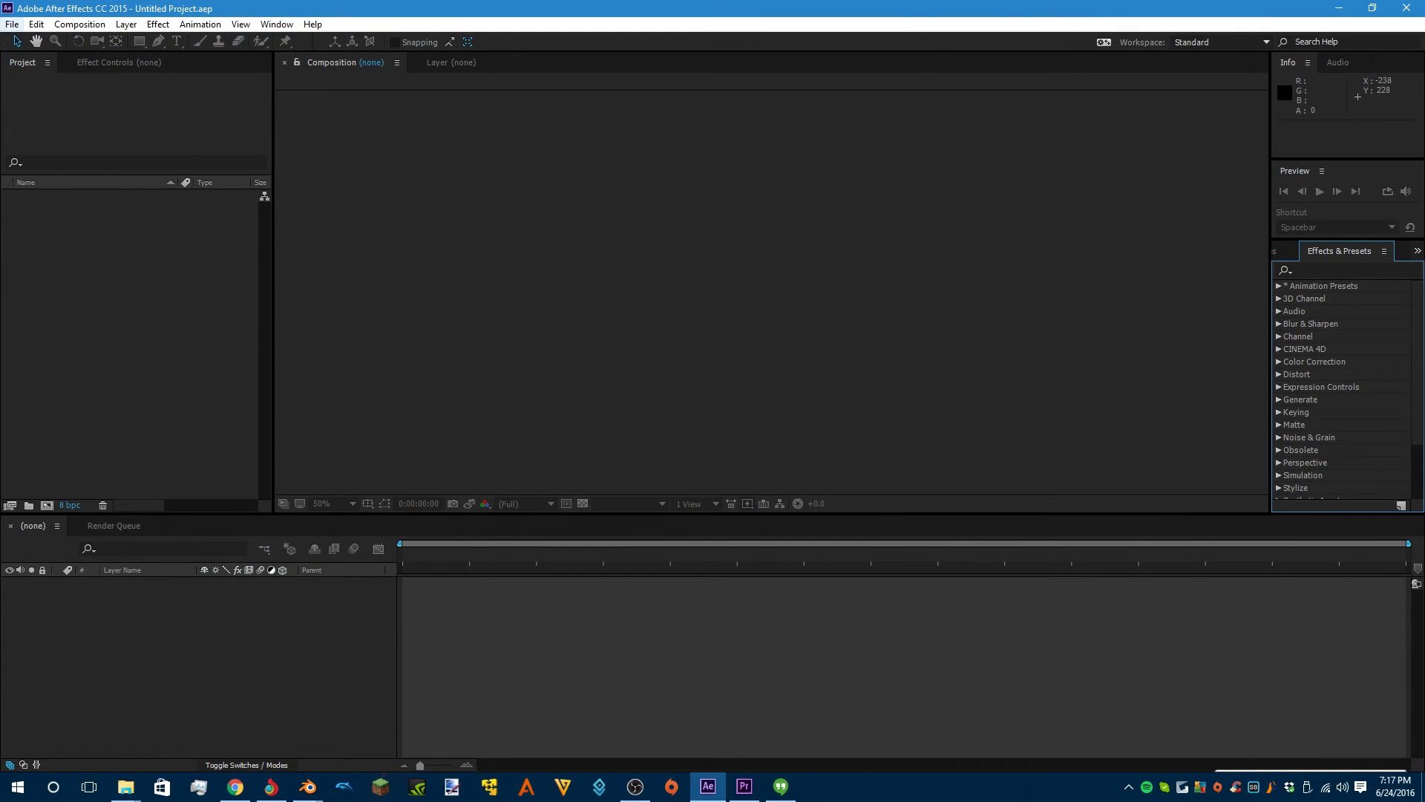
- Switch to After Effects and run the AfterEffectsTutorial script from the AfterEffectsTutorial desktop folder, naming the new composition Tutorial
key(alt+f)
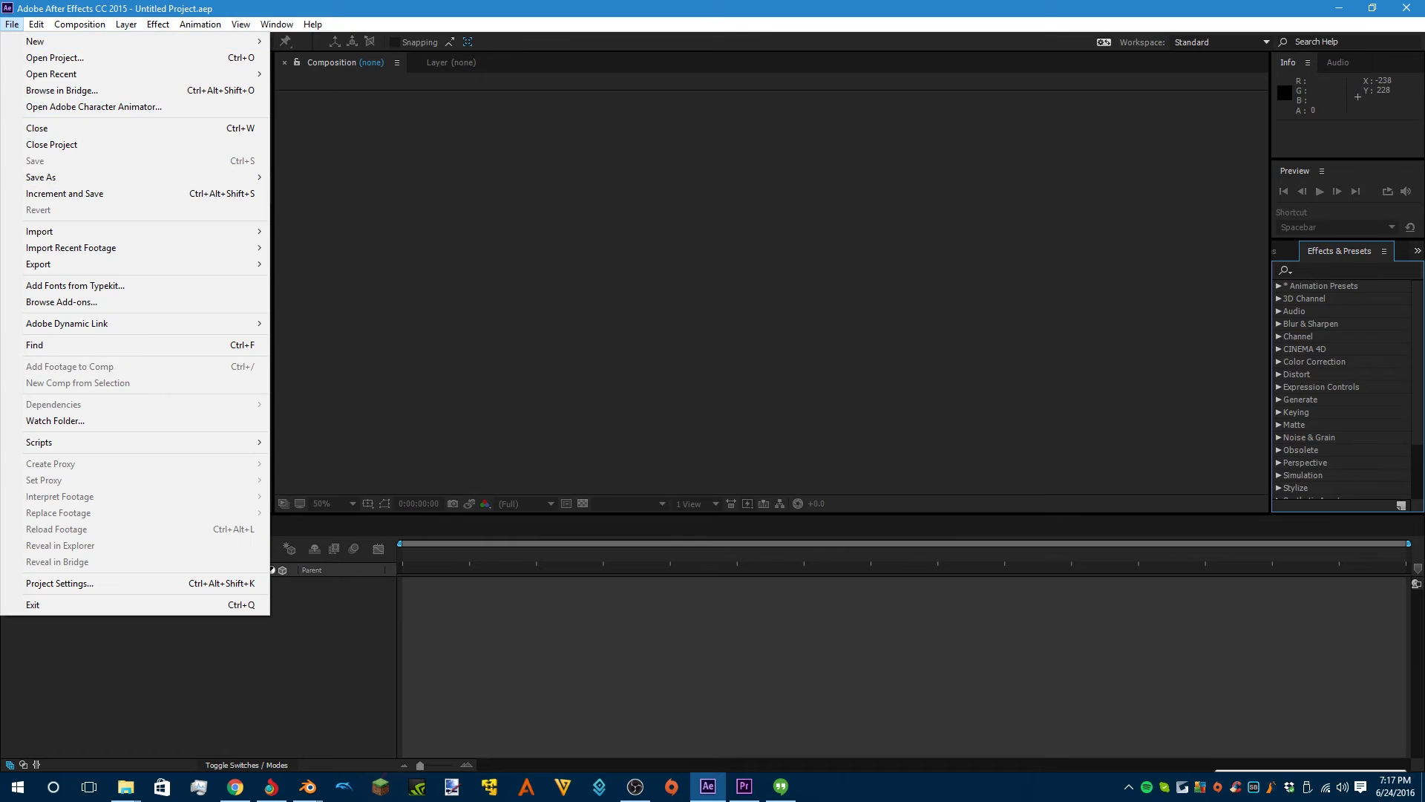
mouse_move(133, 442)
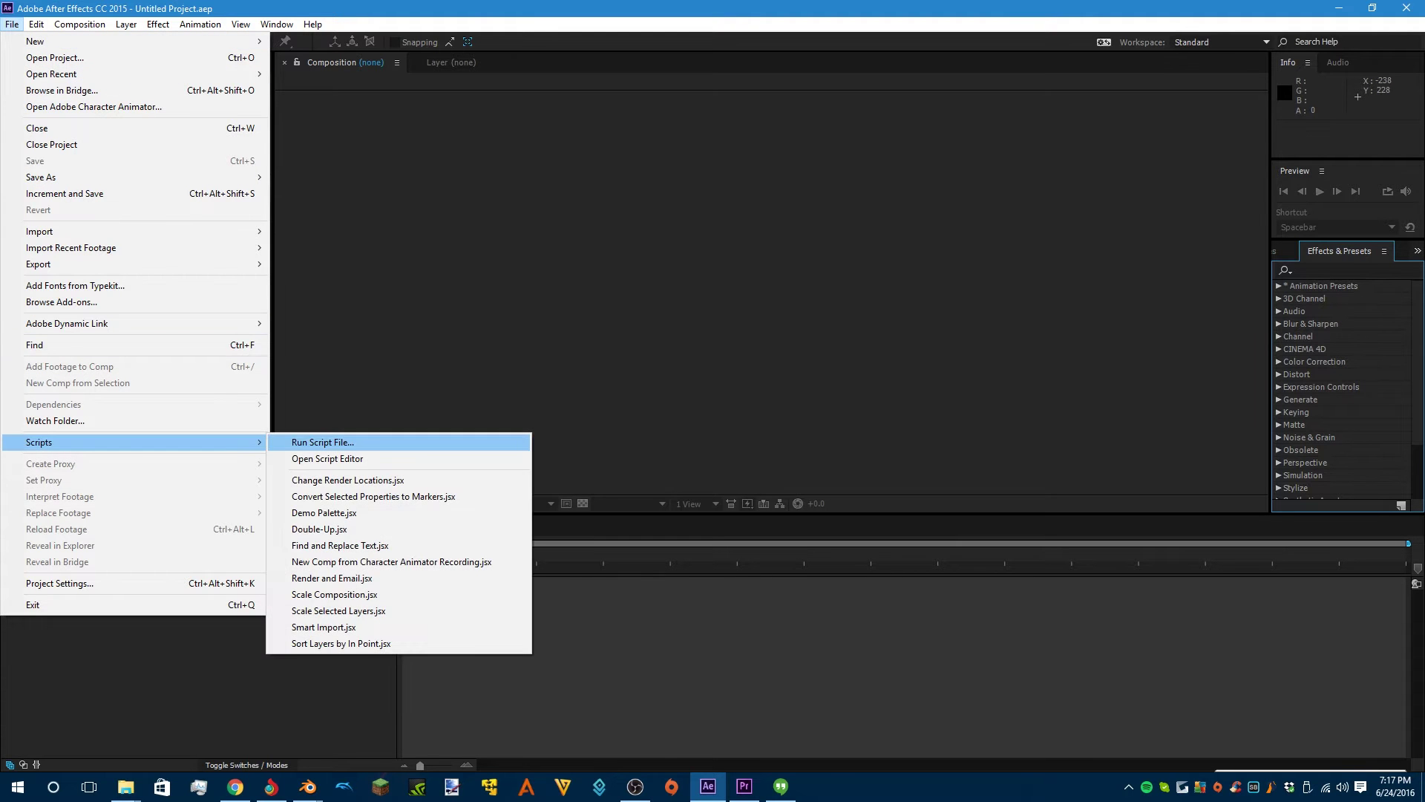
click(324, 443)
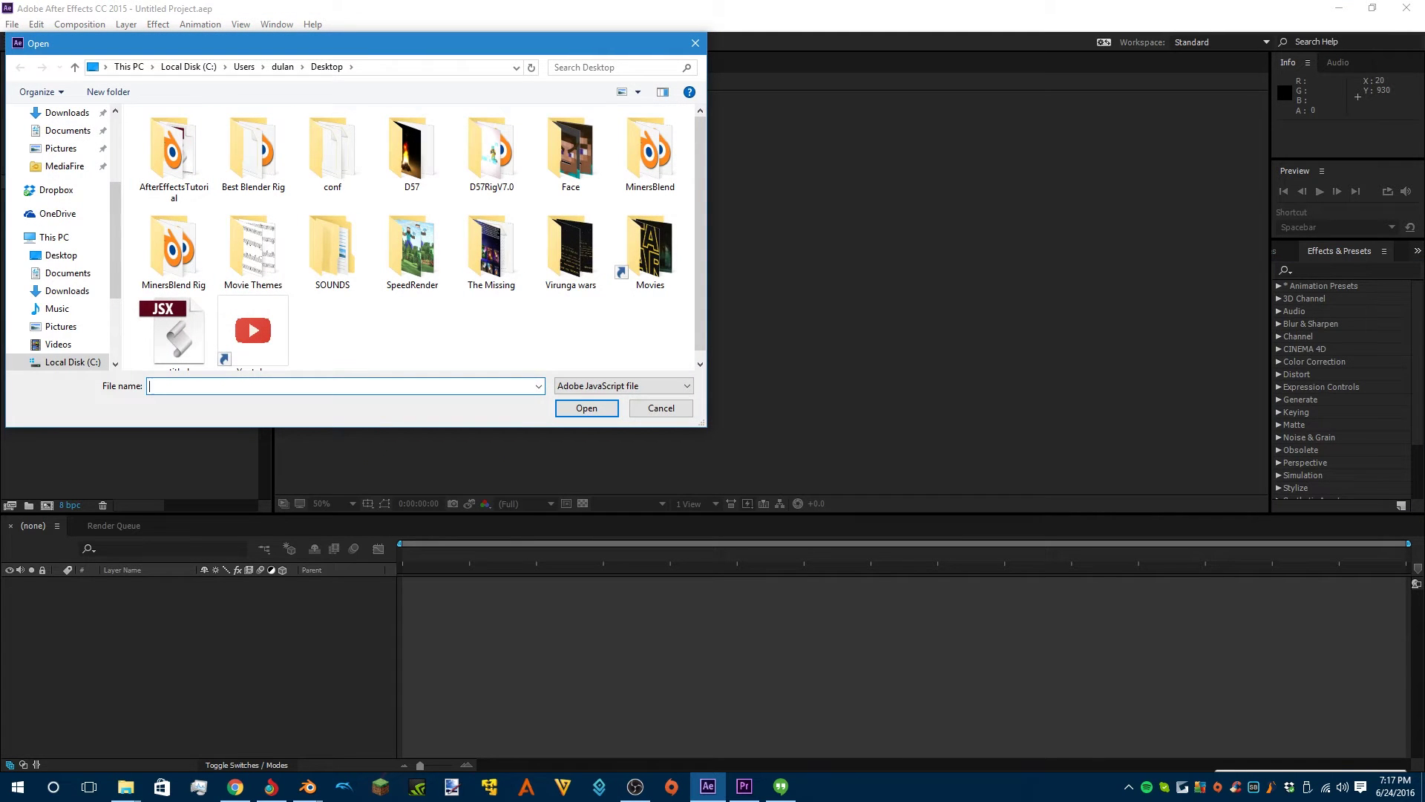
click(96, 67)
text(C:\Users\dulan\Desktop\AfterEffectsTutorial)
key(Return)
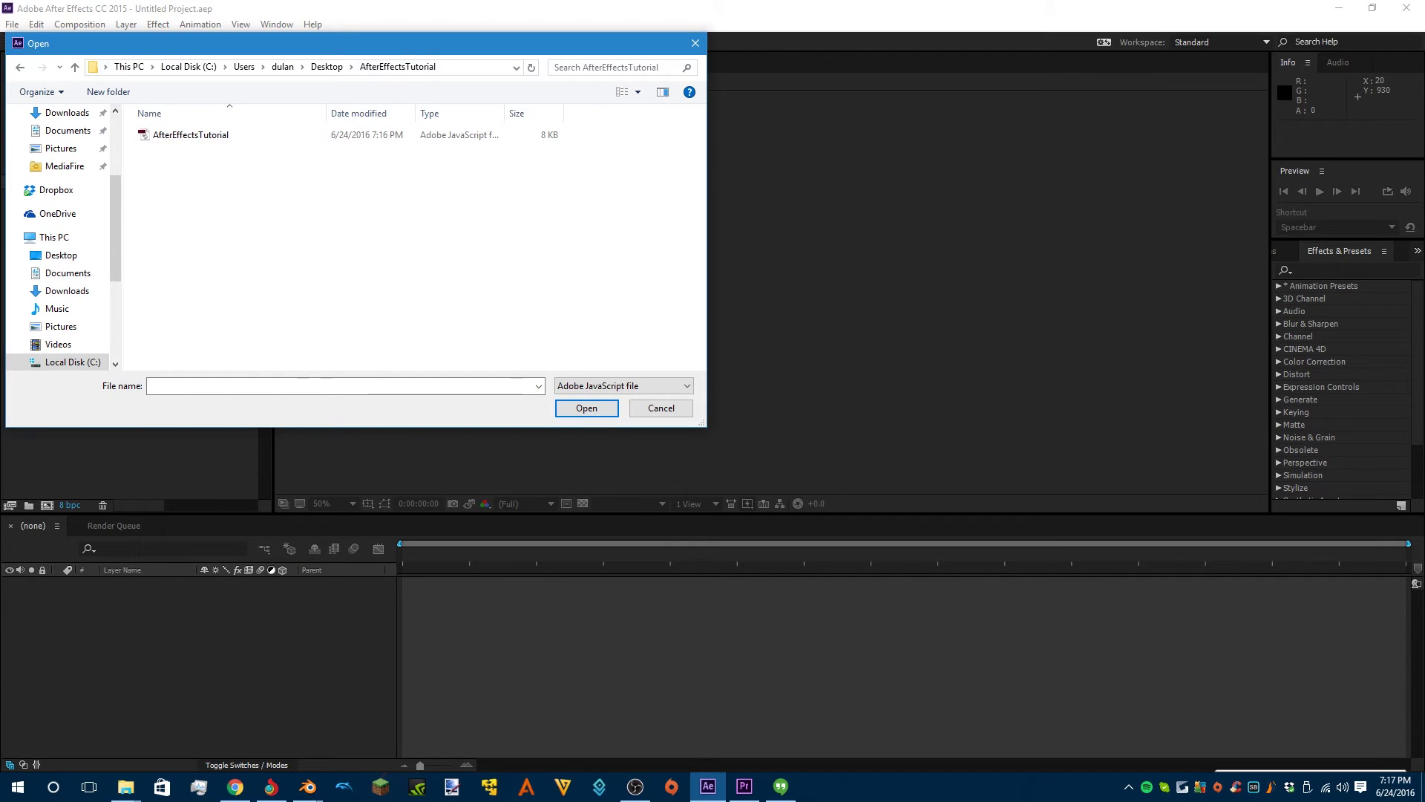
double_click(191, 135)
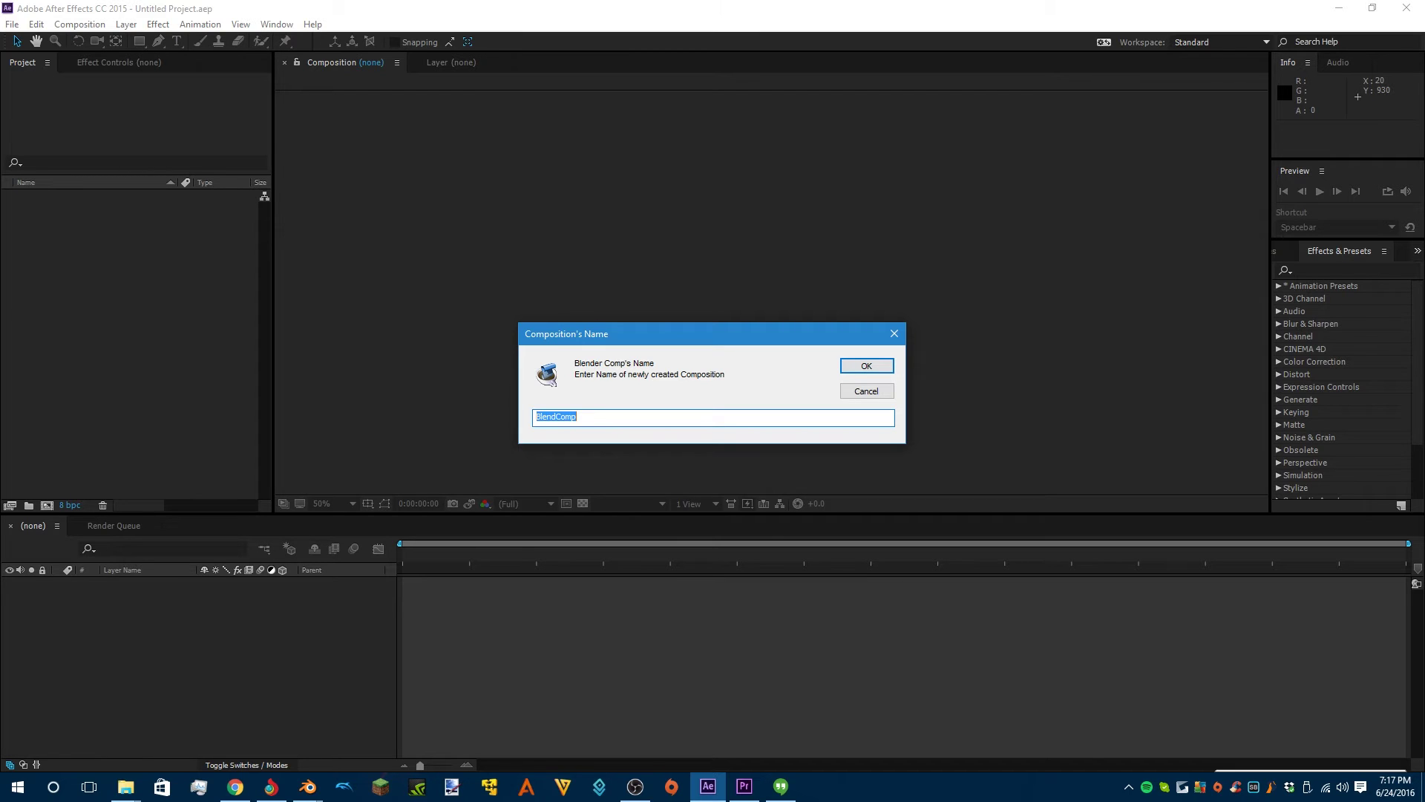
text(Tutorial)
key(Return)
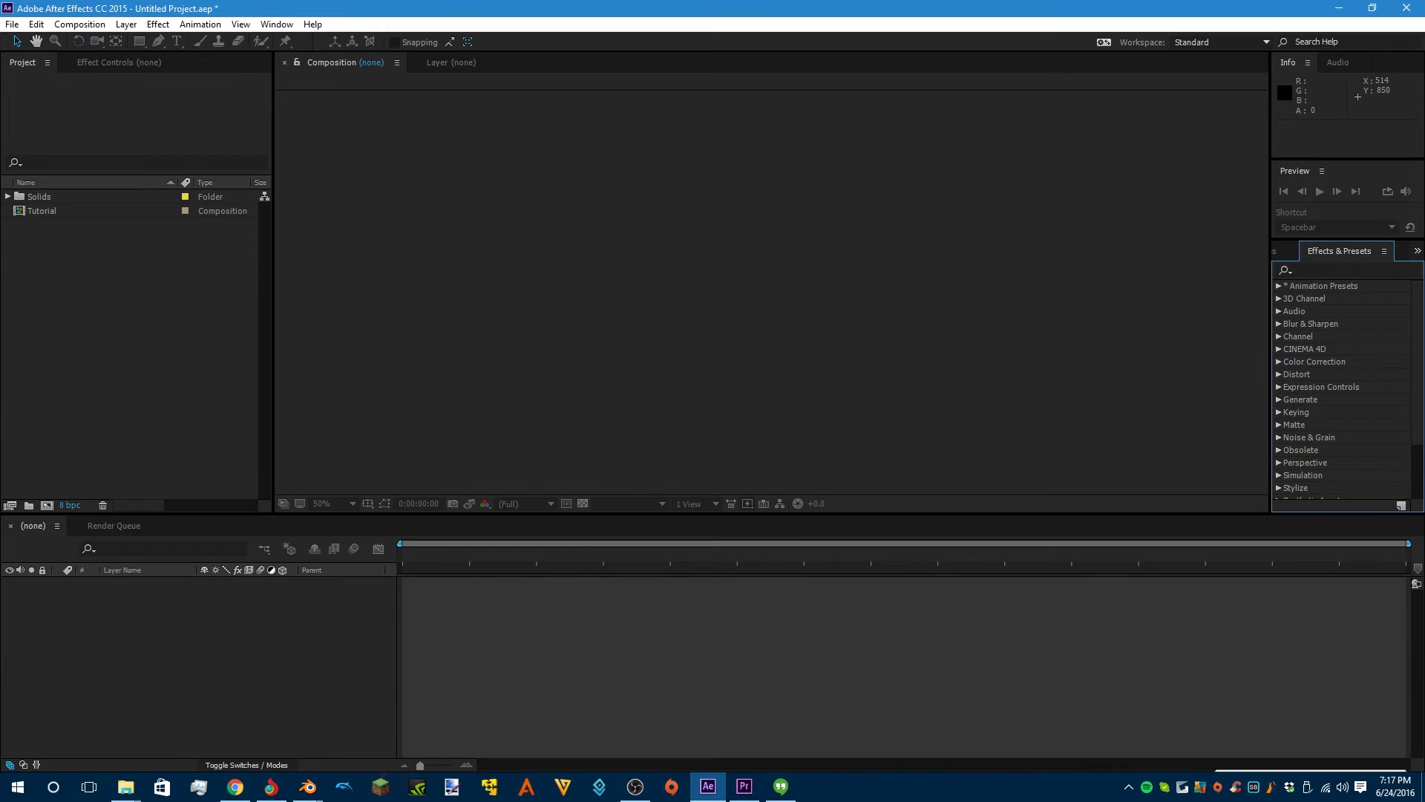
- Open the Tutorial composition and briefly preview it with the _Sphere layer selected
click(43, 211)
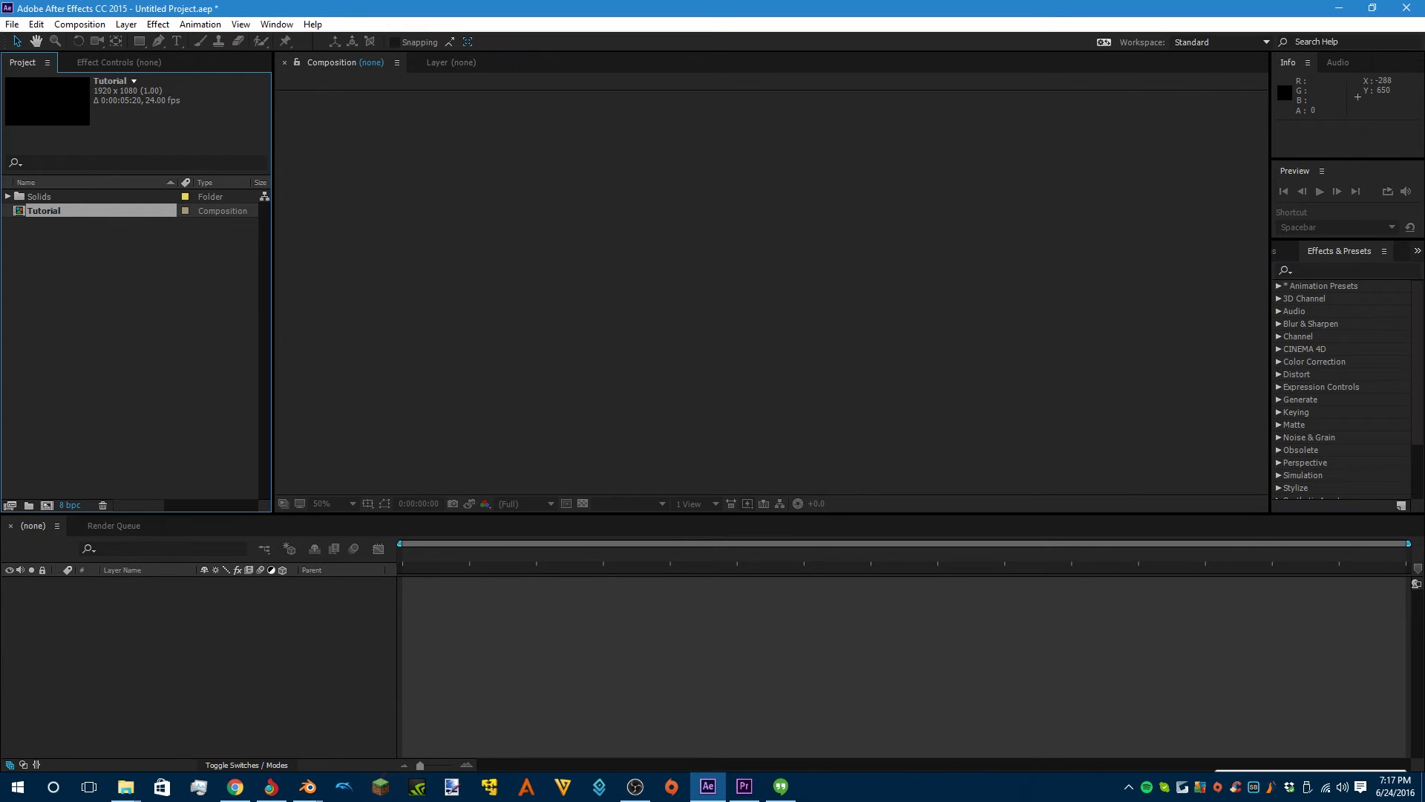
double_click(43, 211)
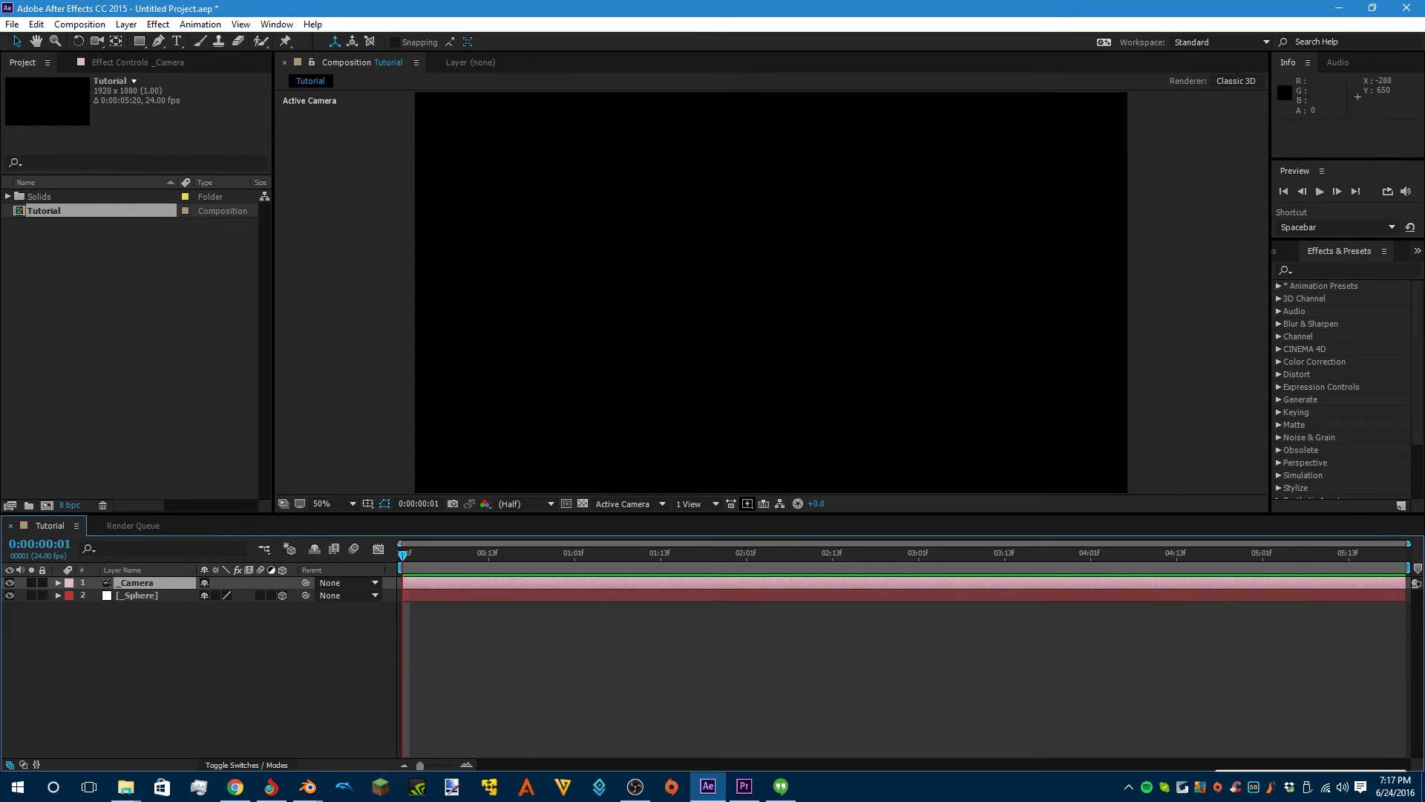
click(137, 596)
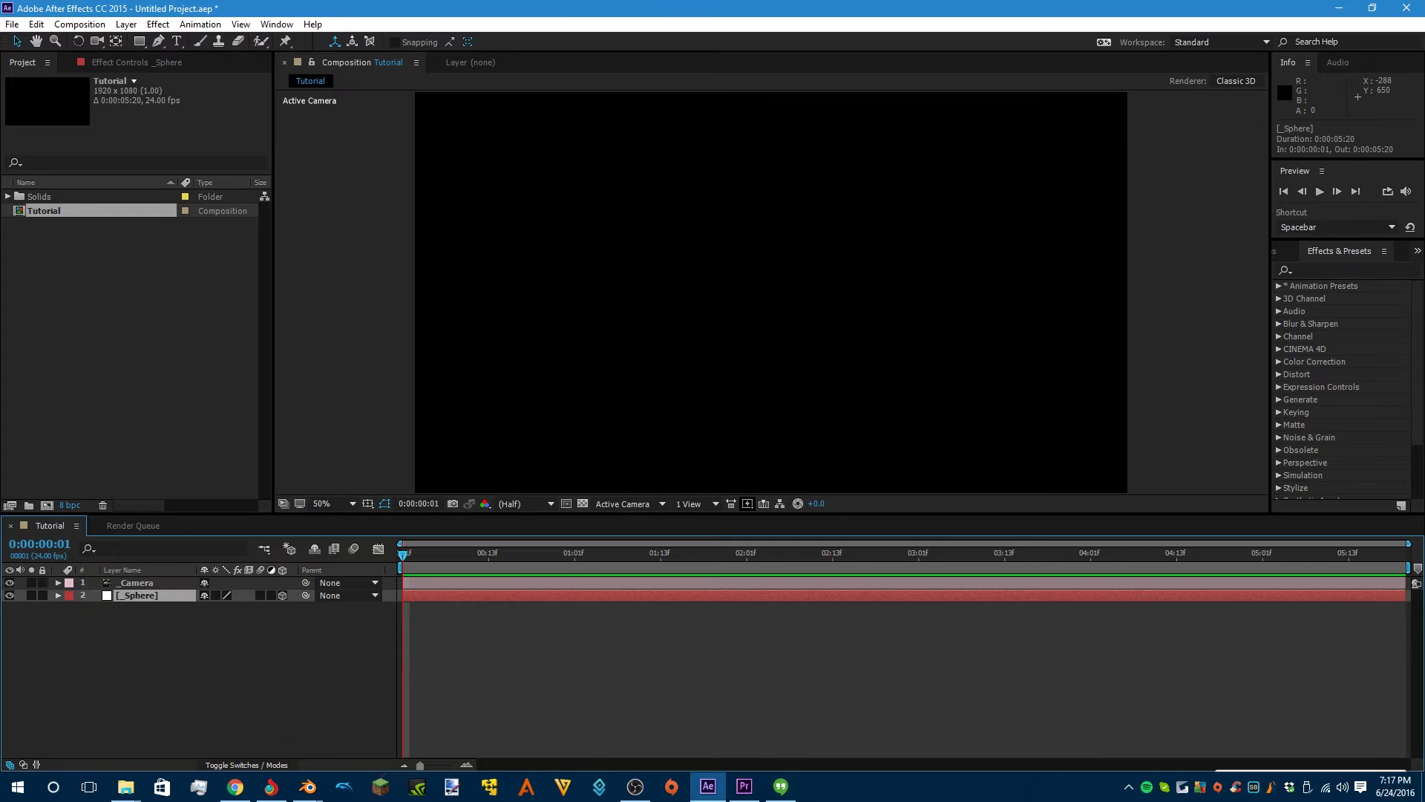
key(space)
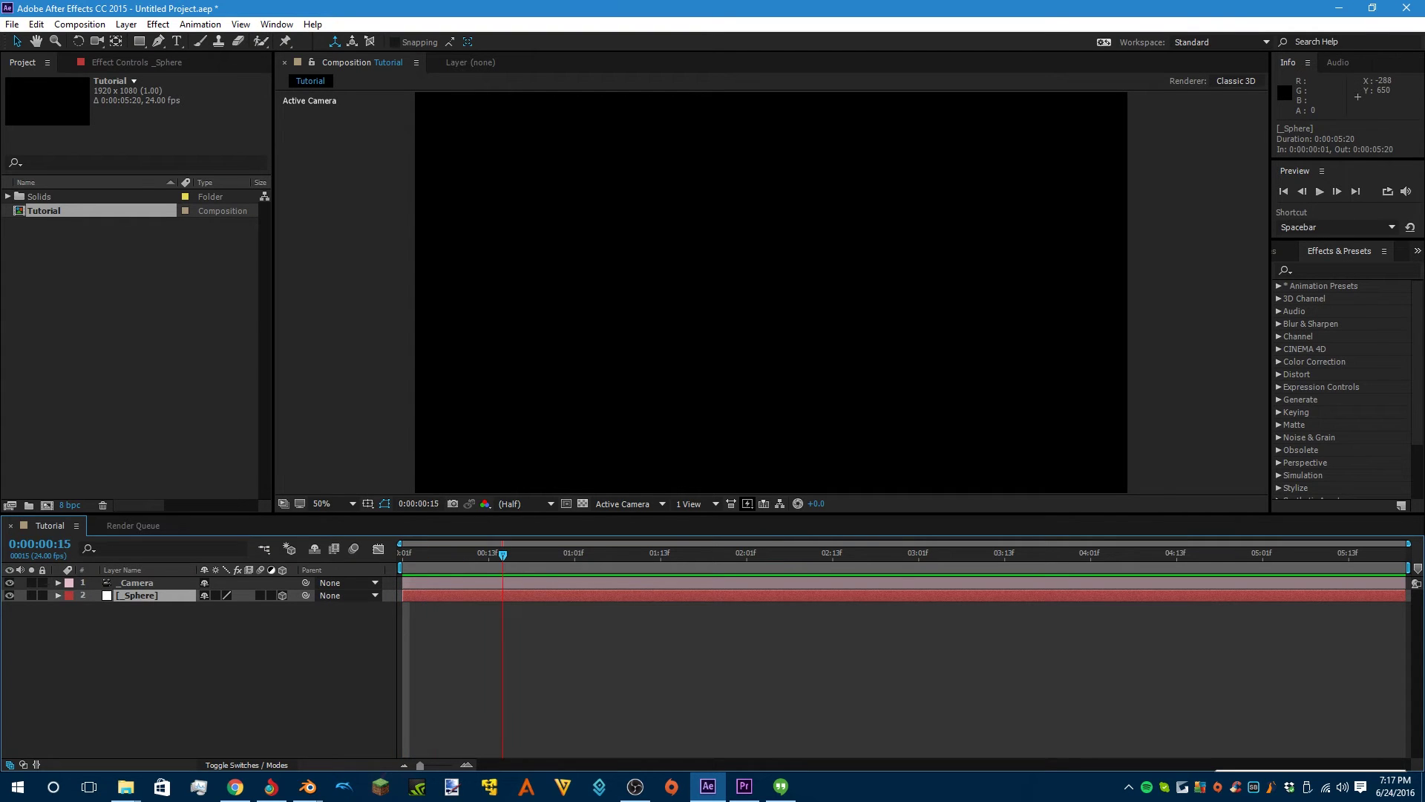
key(space)
- Examine the _Sphere layer's Transform properties and play through the composition to check its tracked position, returning to frame 1
click(58, 595)
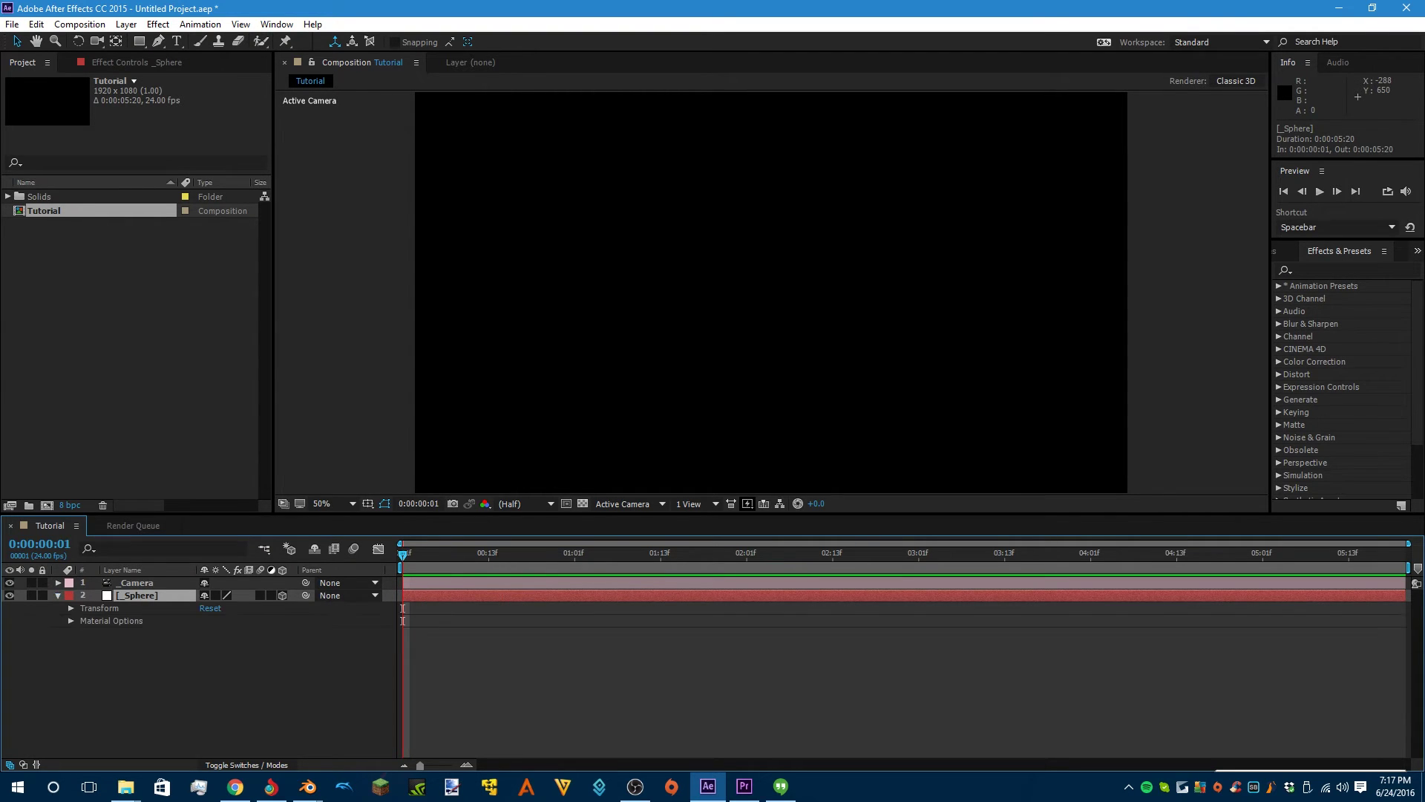
click(70, 608)
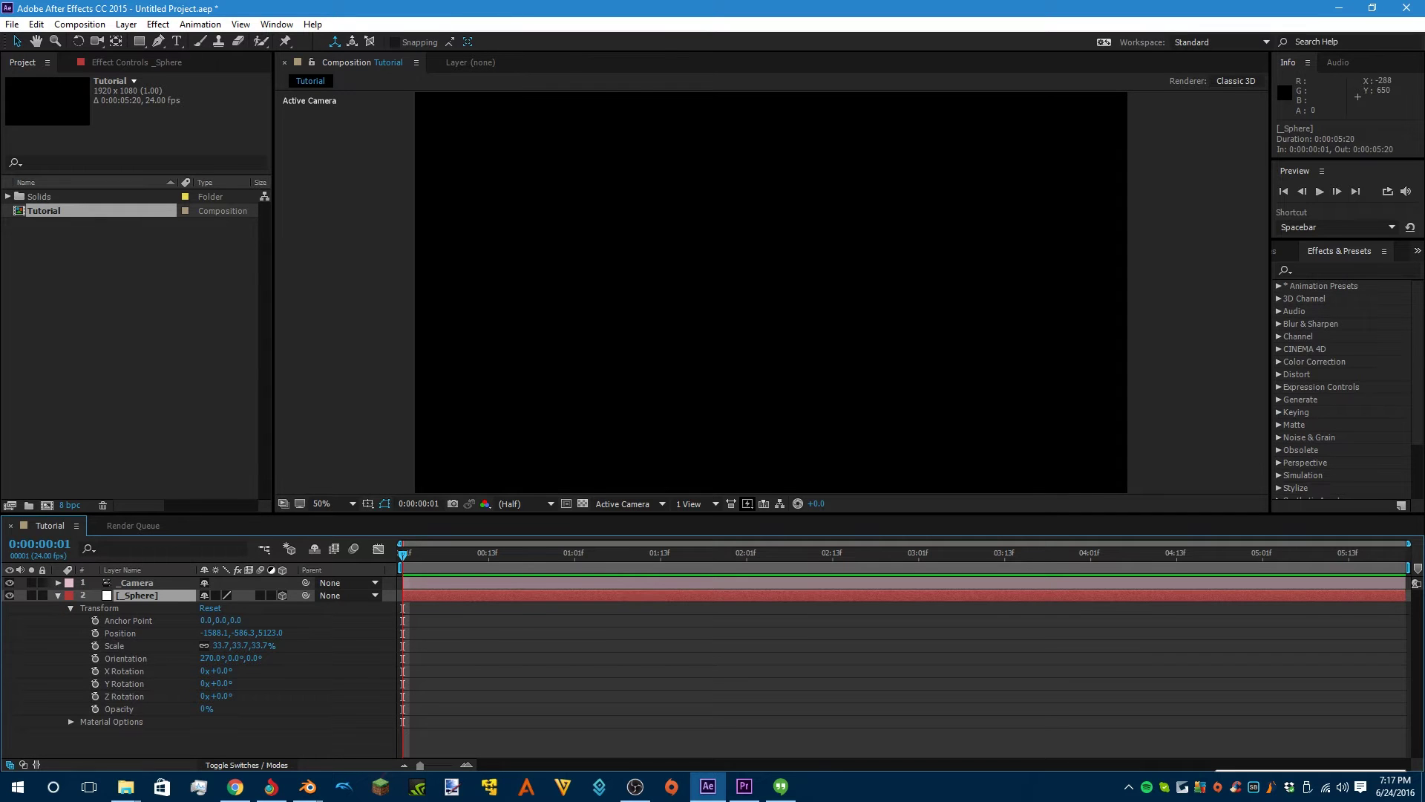
double_click(137, 596)
click(349, 62)
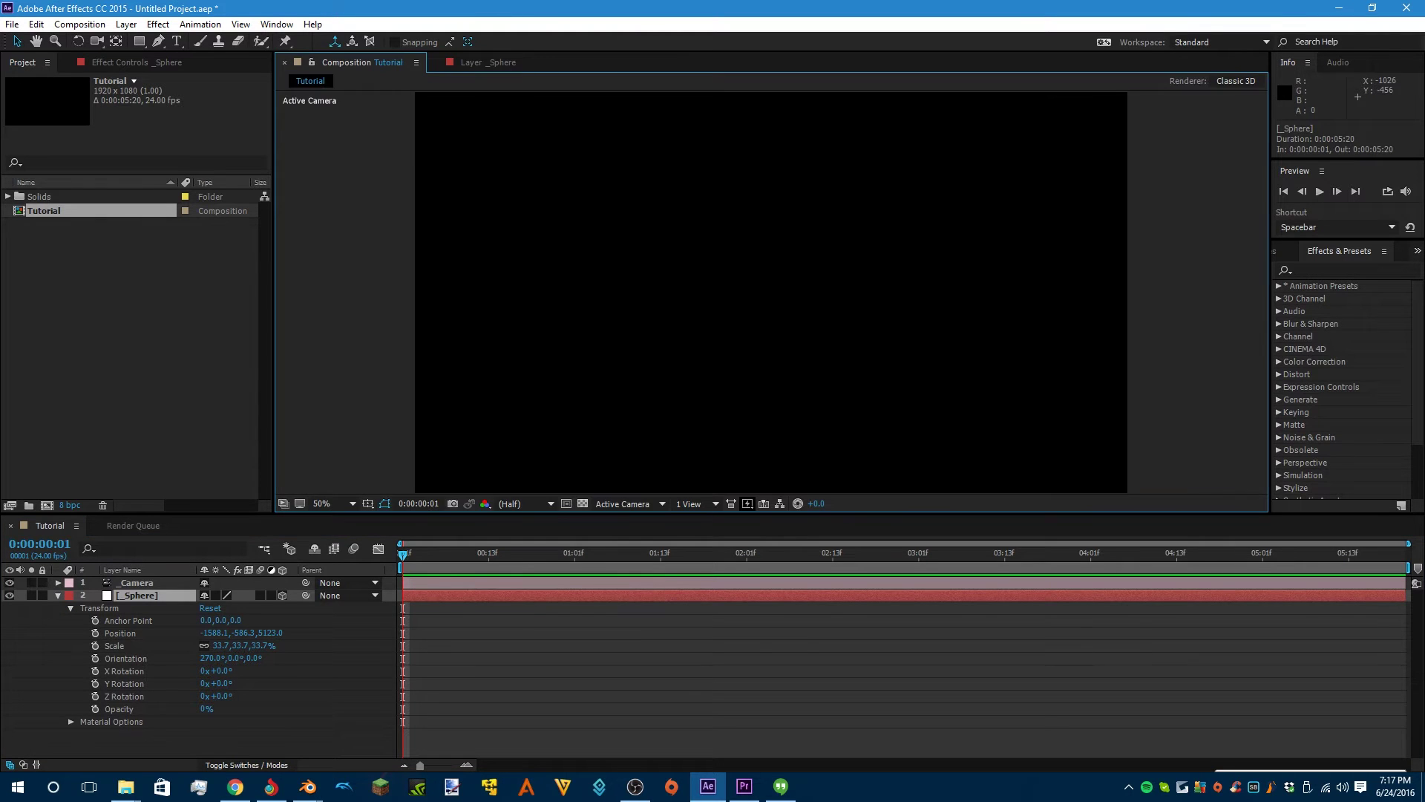
key(space)
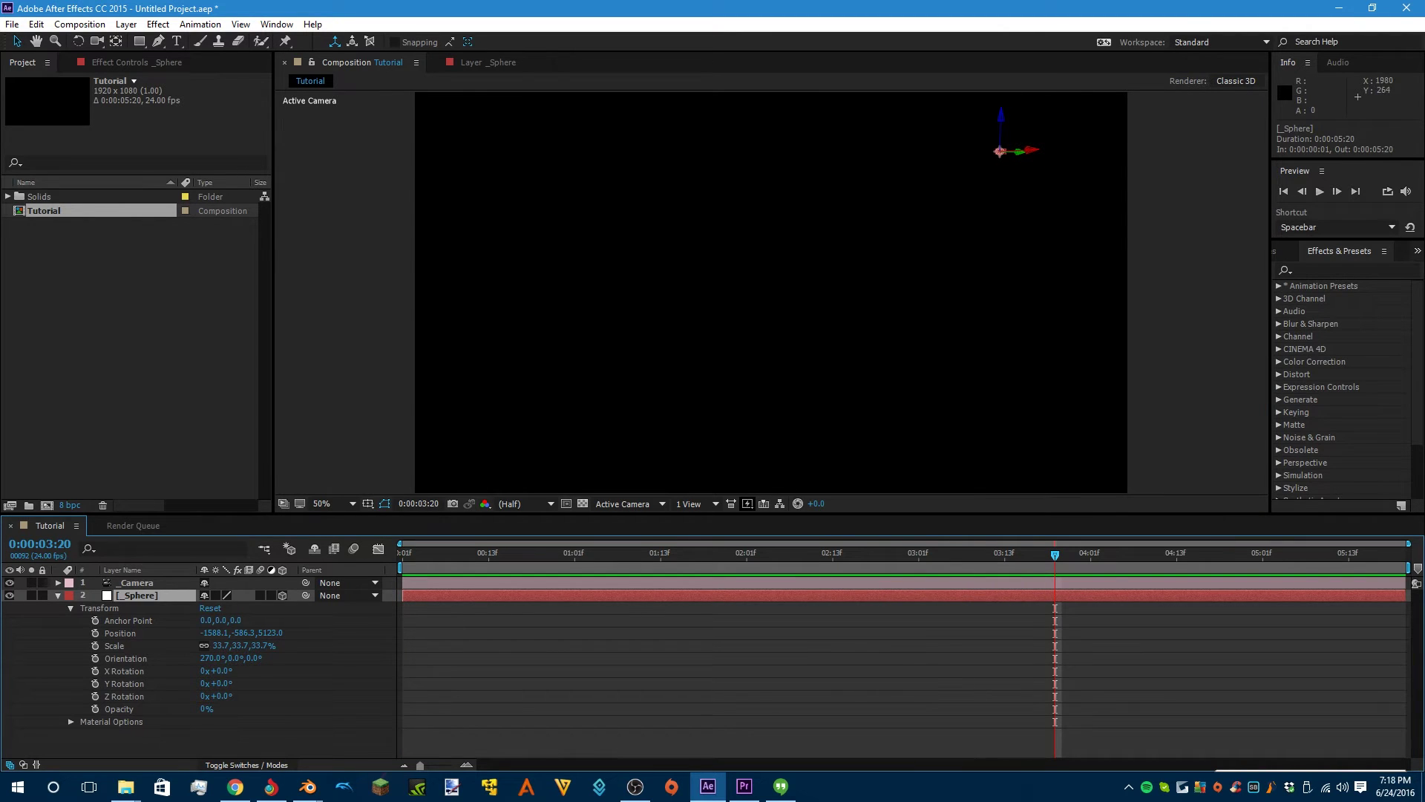
click(1192, 201)
drag(1076, 554, 1084, 555)
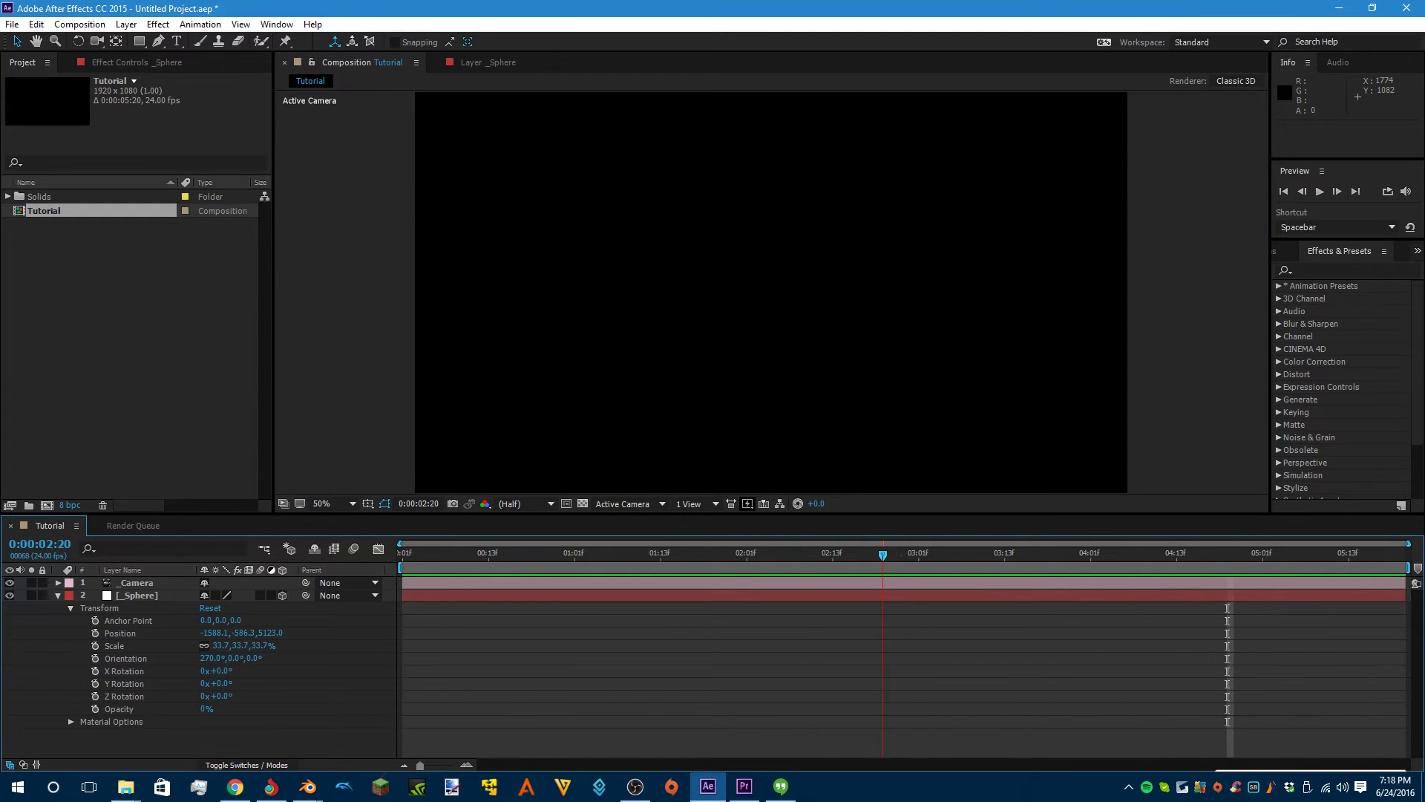
drag(882, 554, 402, 554)
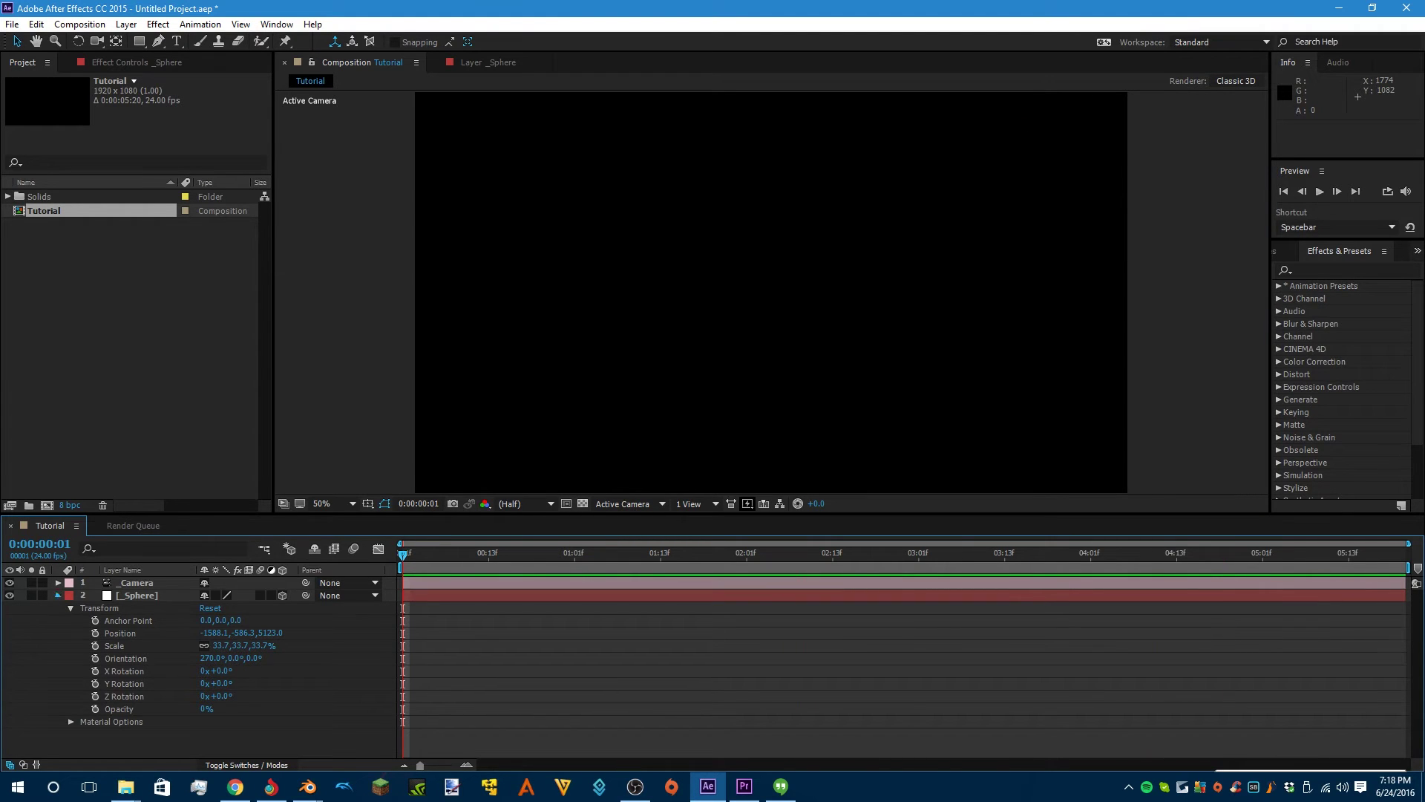
- Collapse the _Sphere layer's properties and add a new black solid layer to the Tutorial composition
click(58, 596)
right_click(137, 636)
mouse_move(190, 496)
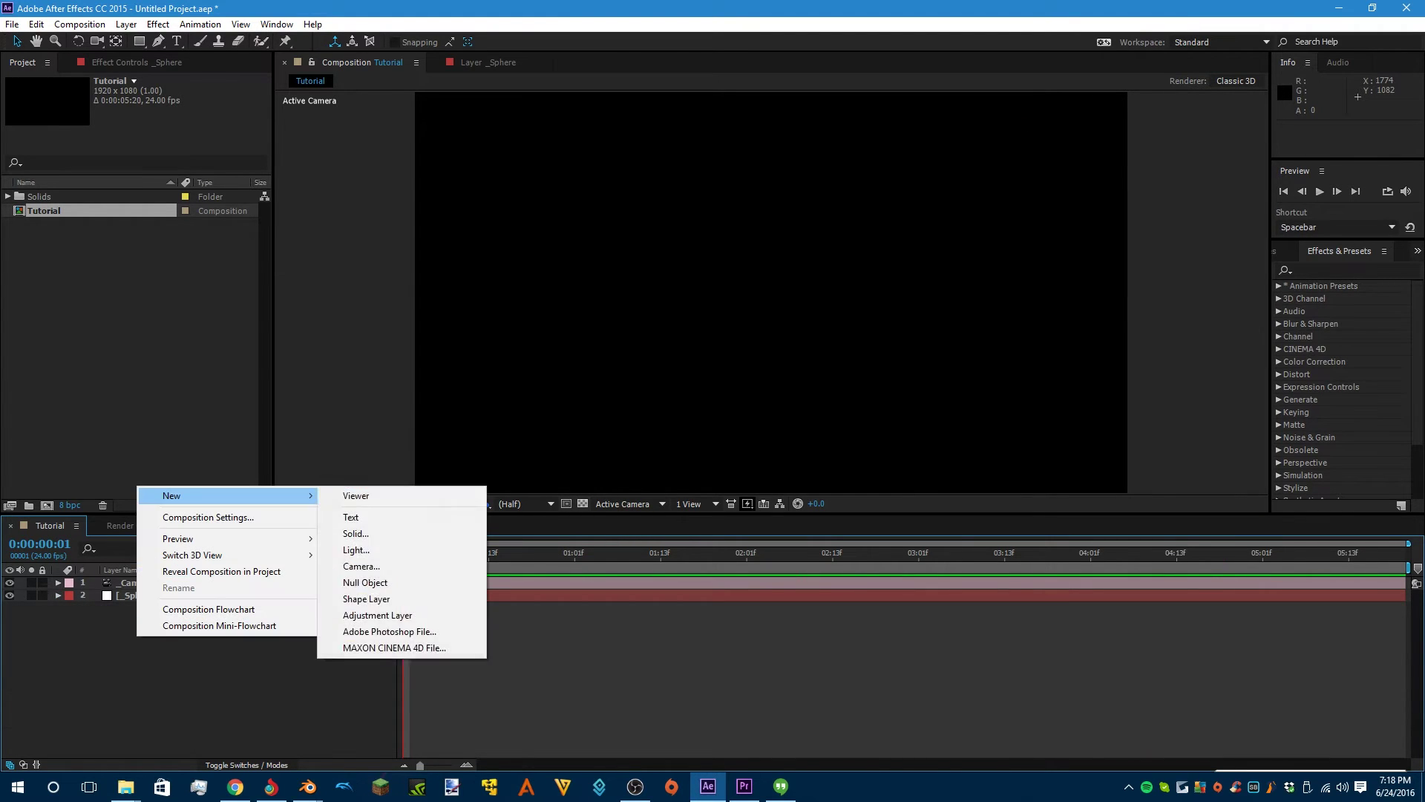
click(356, 533)
click(760, 525)
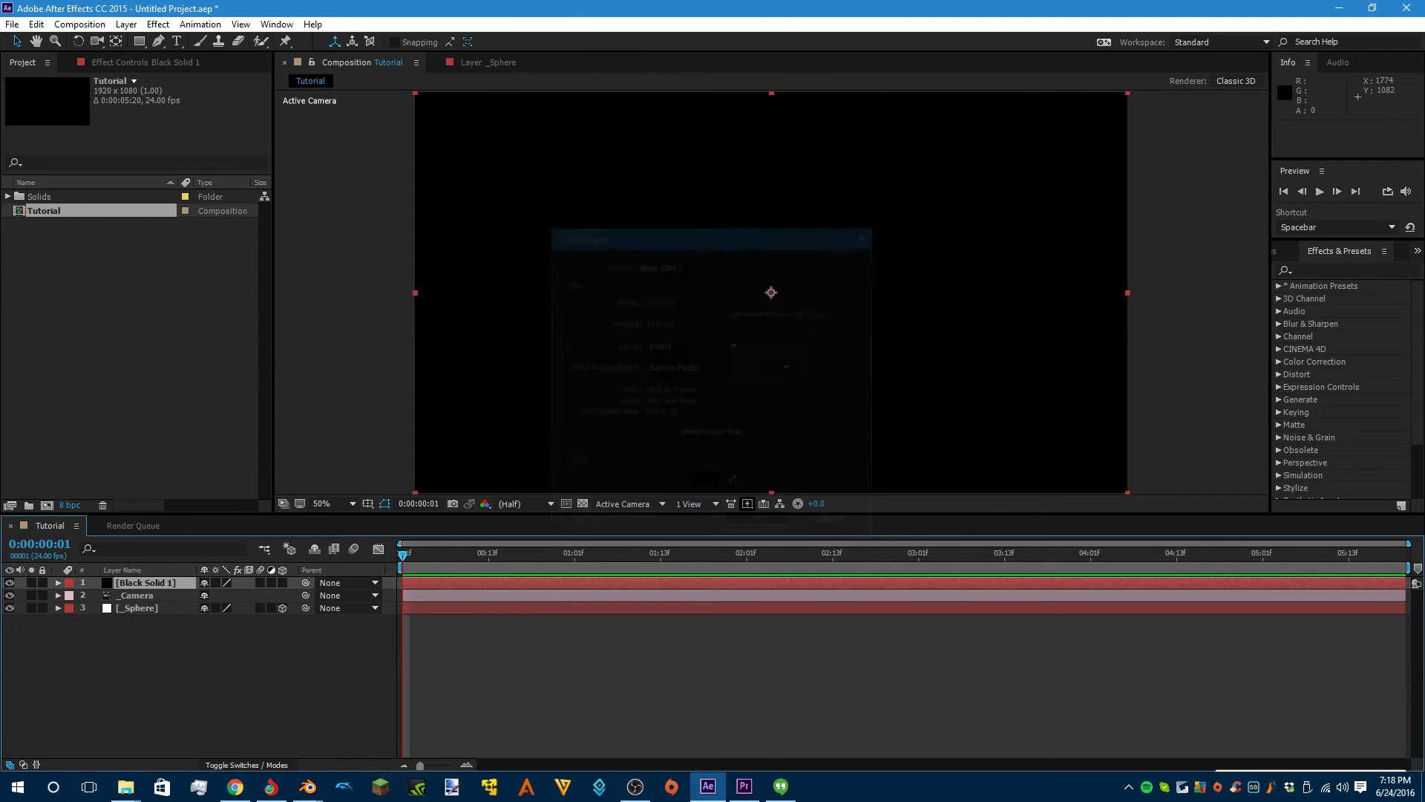
- Search the effects for "flare" and apply Optical Flares to the black solid
click(1335, 271)
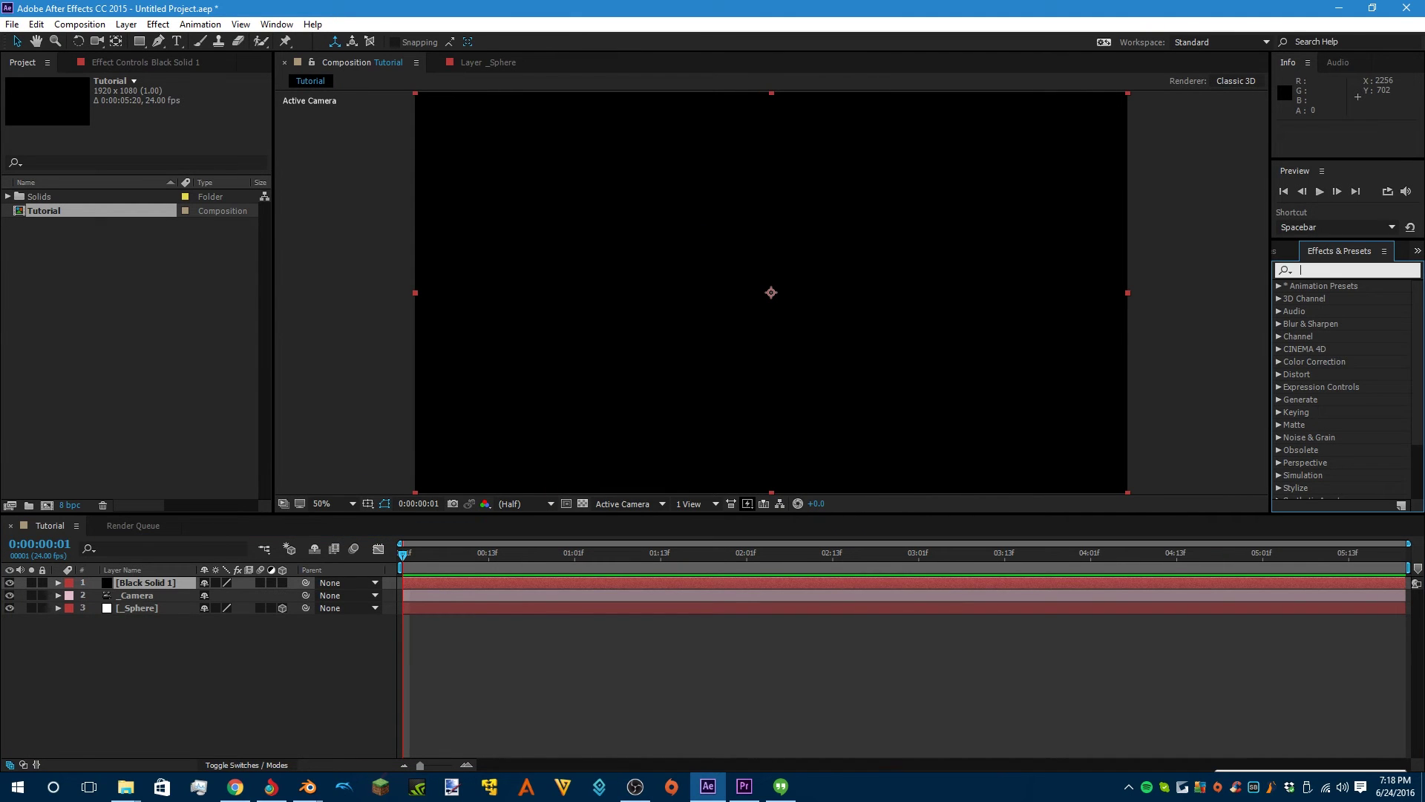
text(flare)
click(1341, 416)
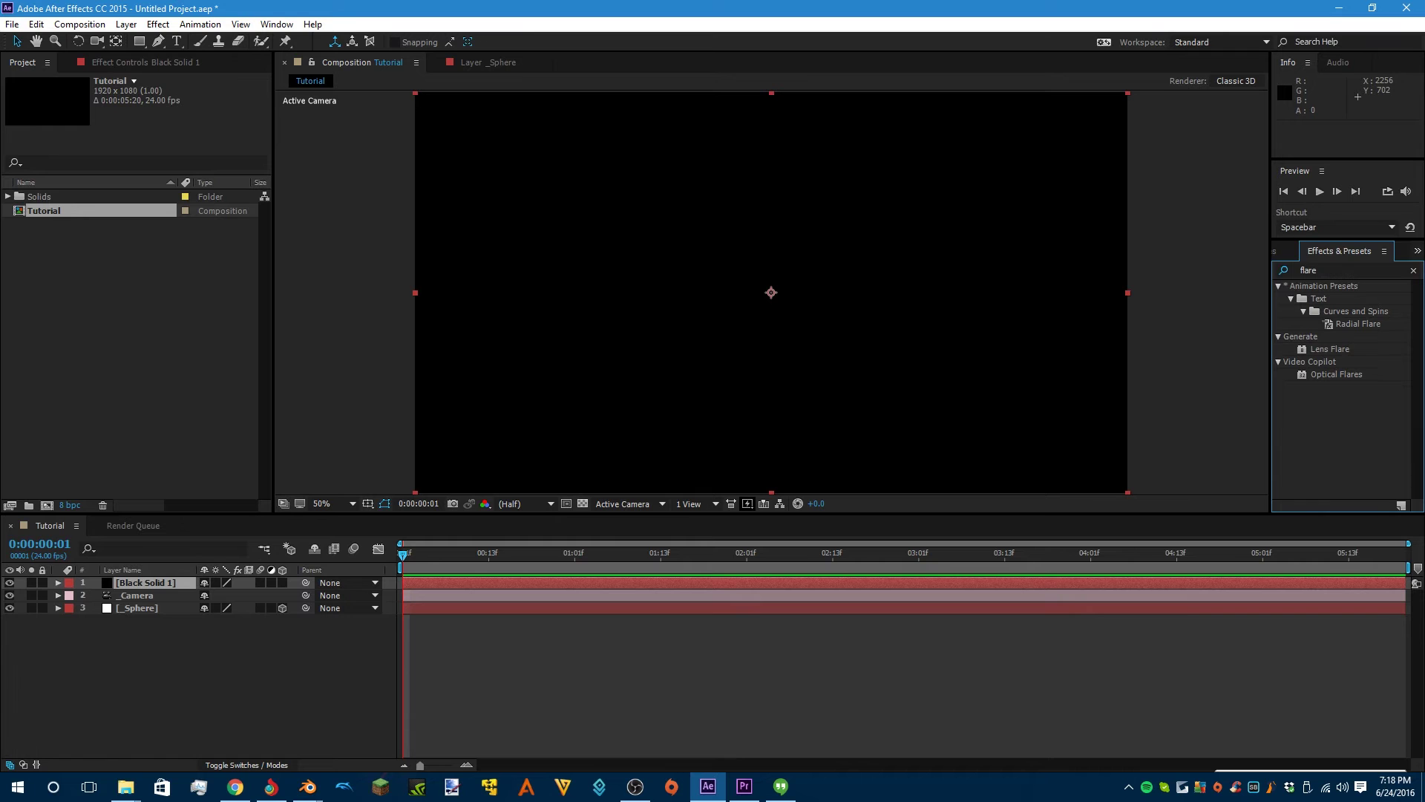
double_click(1337, 374)
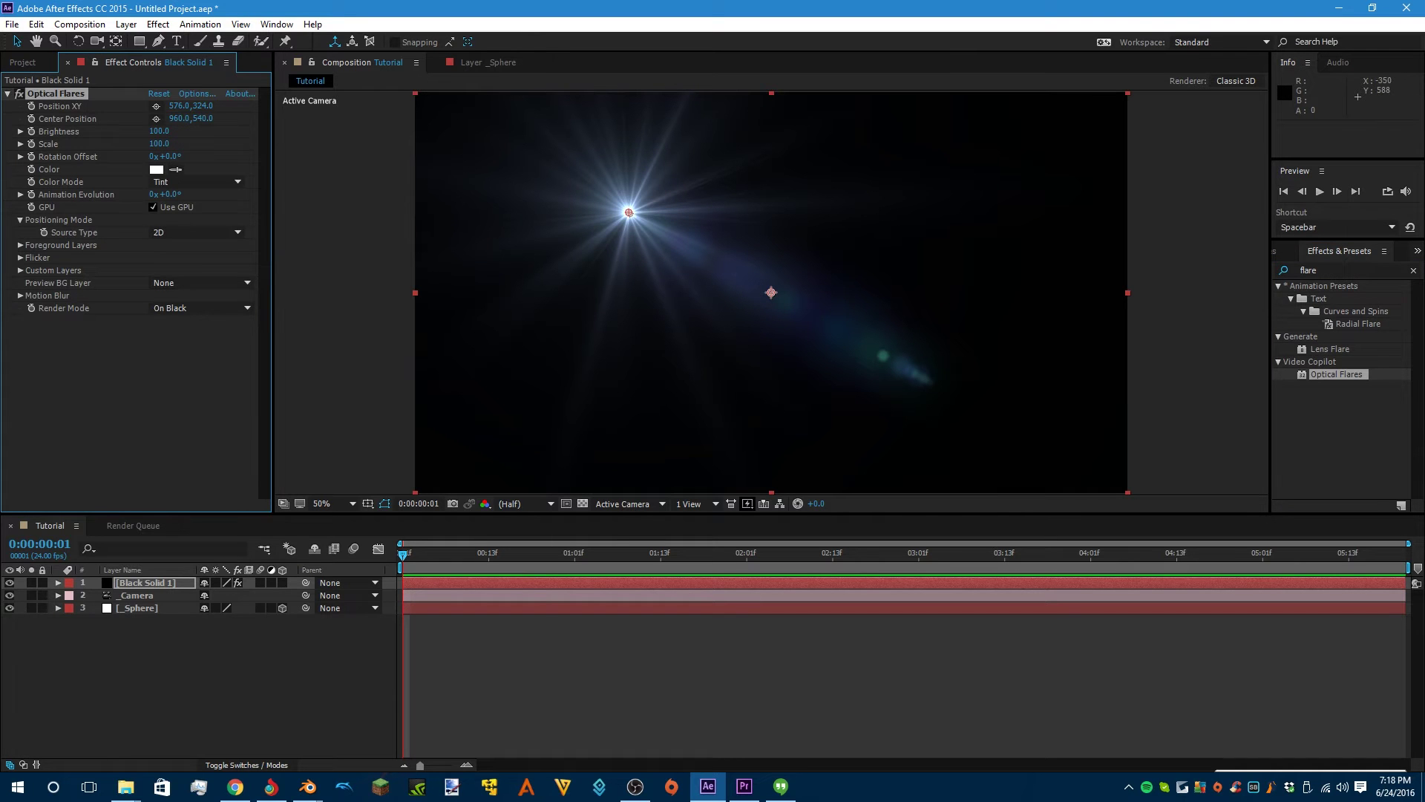
- Set the Source Type of the Optical Flares positioning mode to 3D
click(197, 233)
click(179, 264)
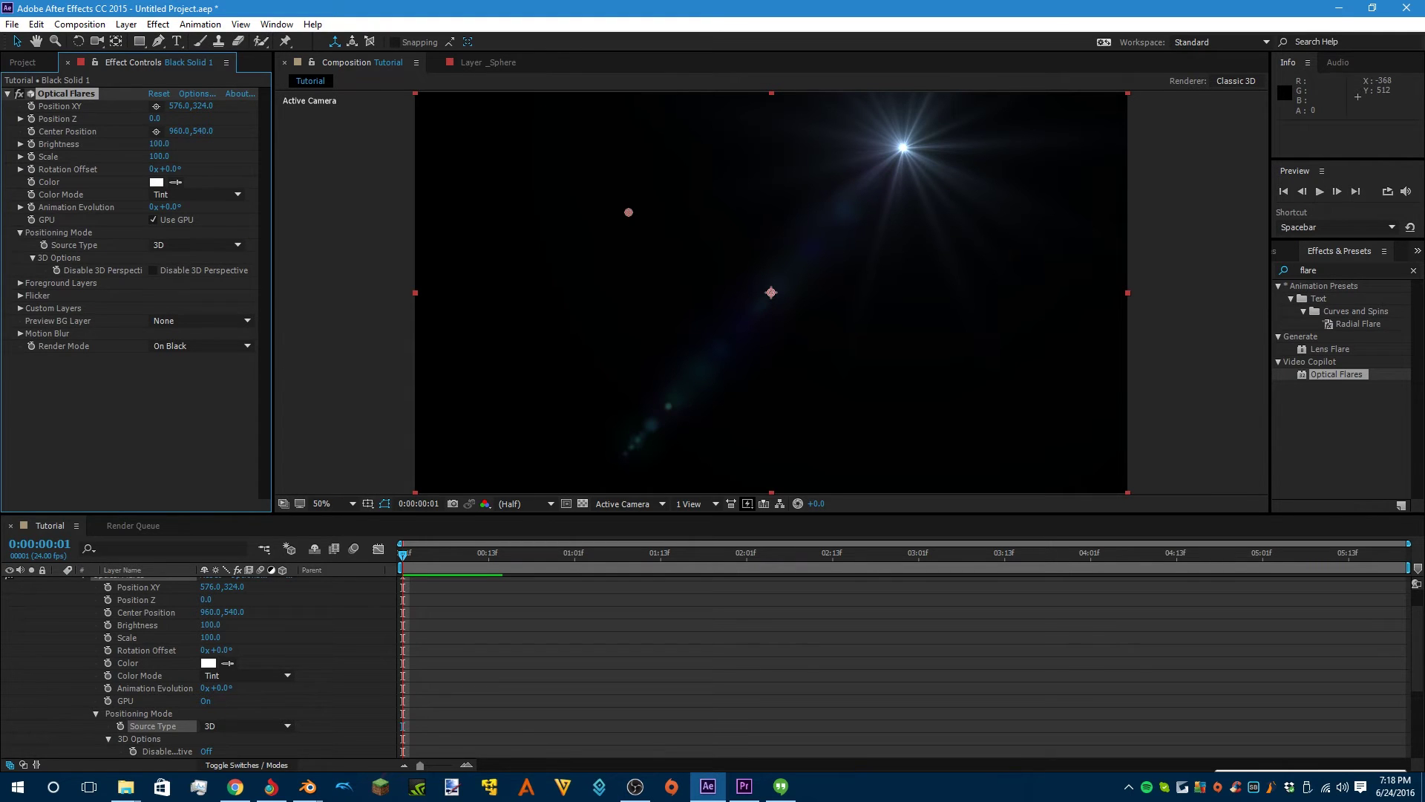
scroll(200, 668, up, 2)
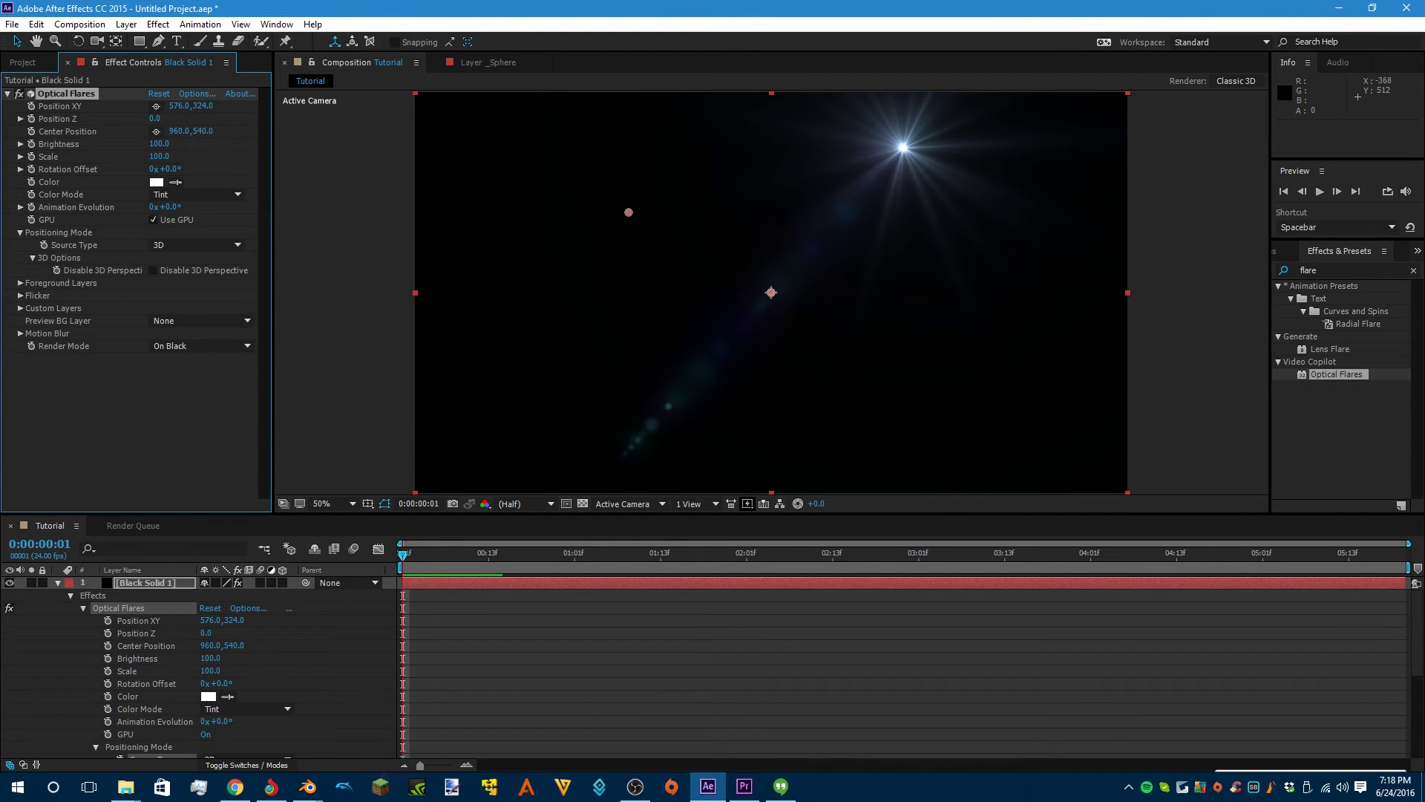
scroll(200, 668, down, 5)
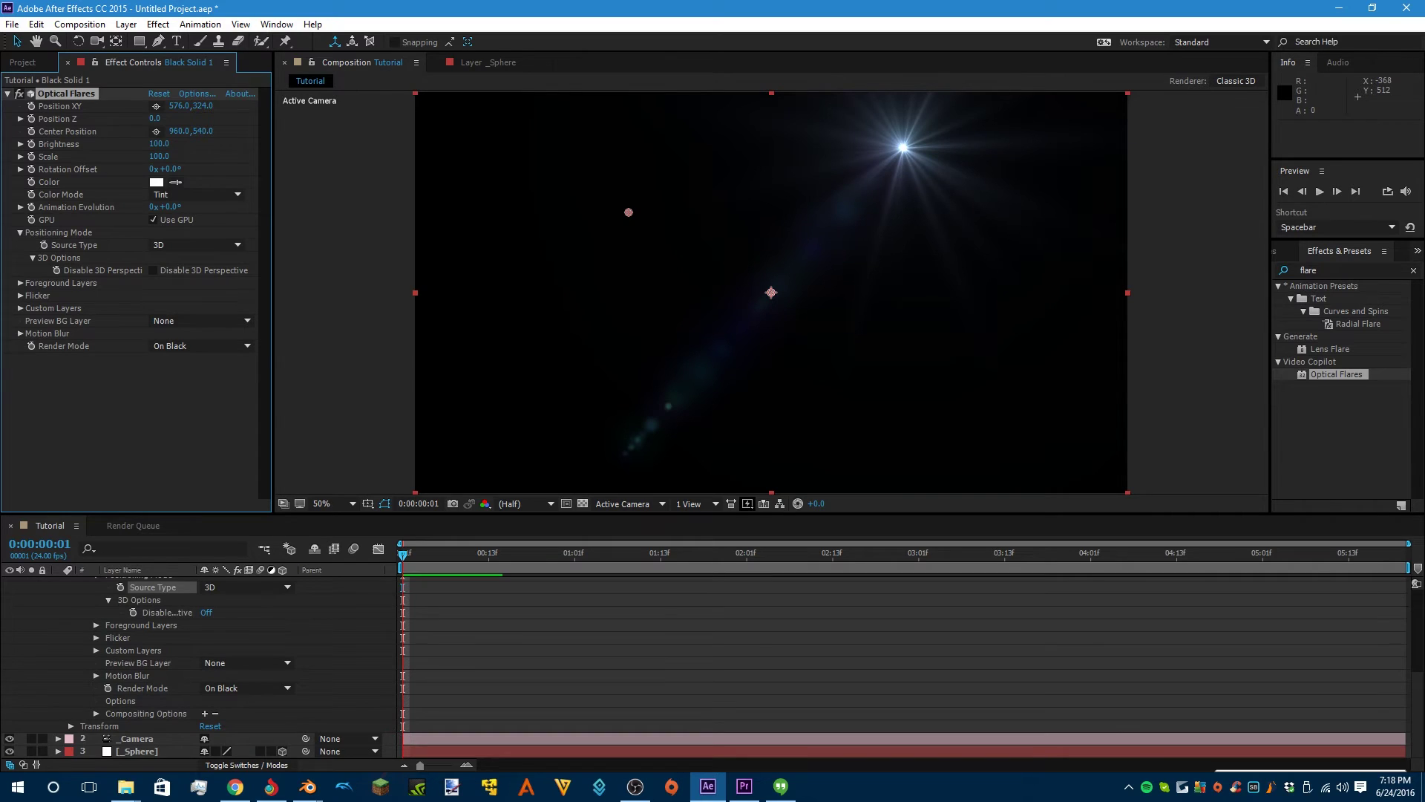
scroll(201, 668, up, 5)
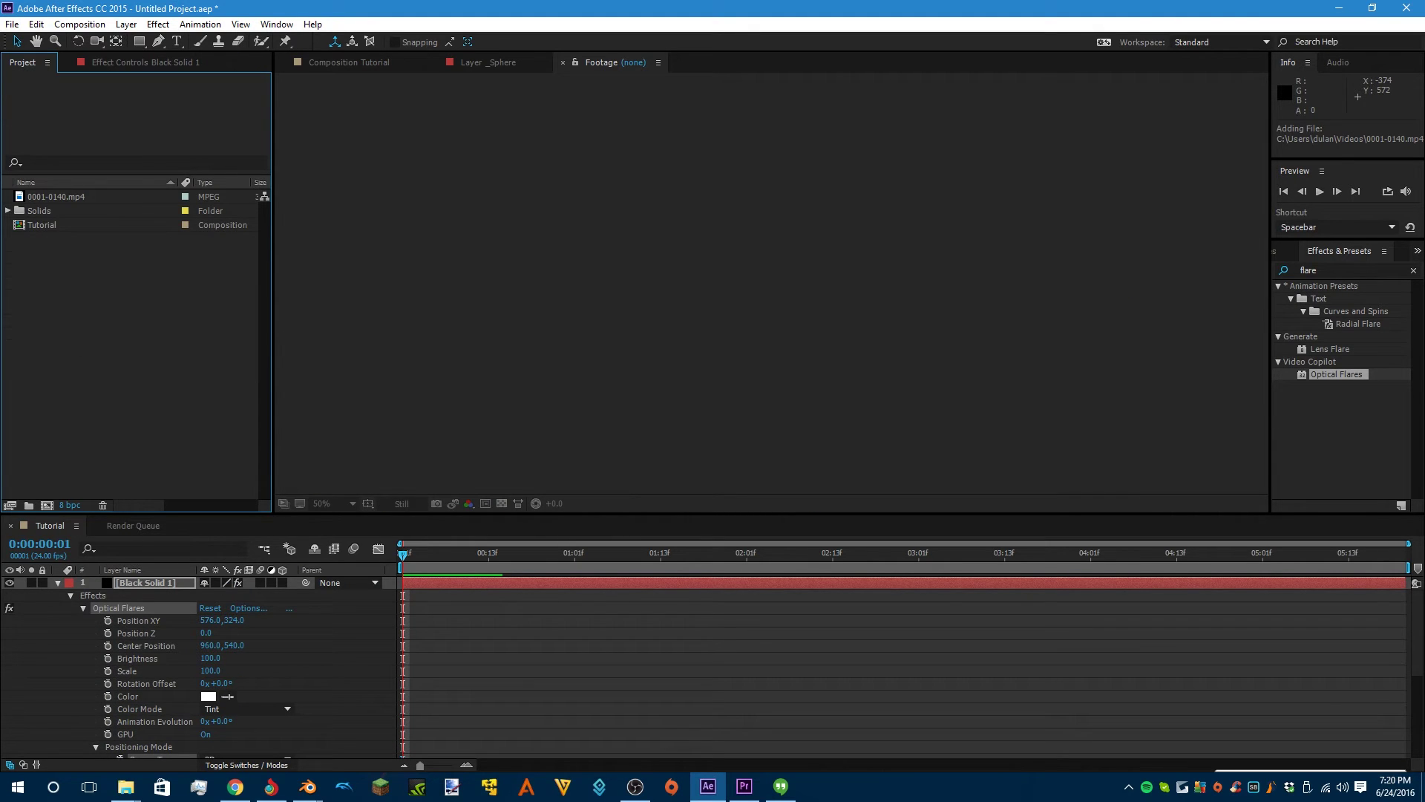
click(59, 196)
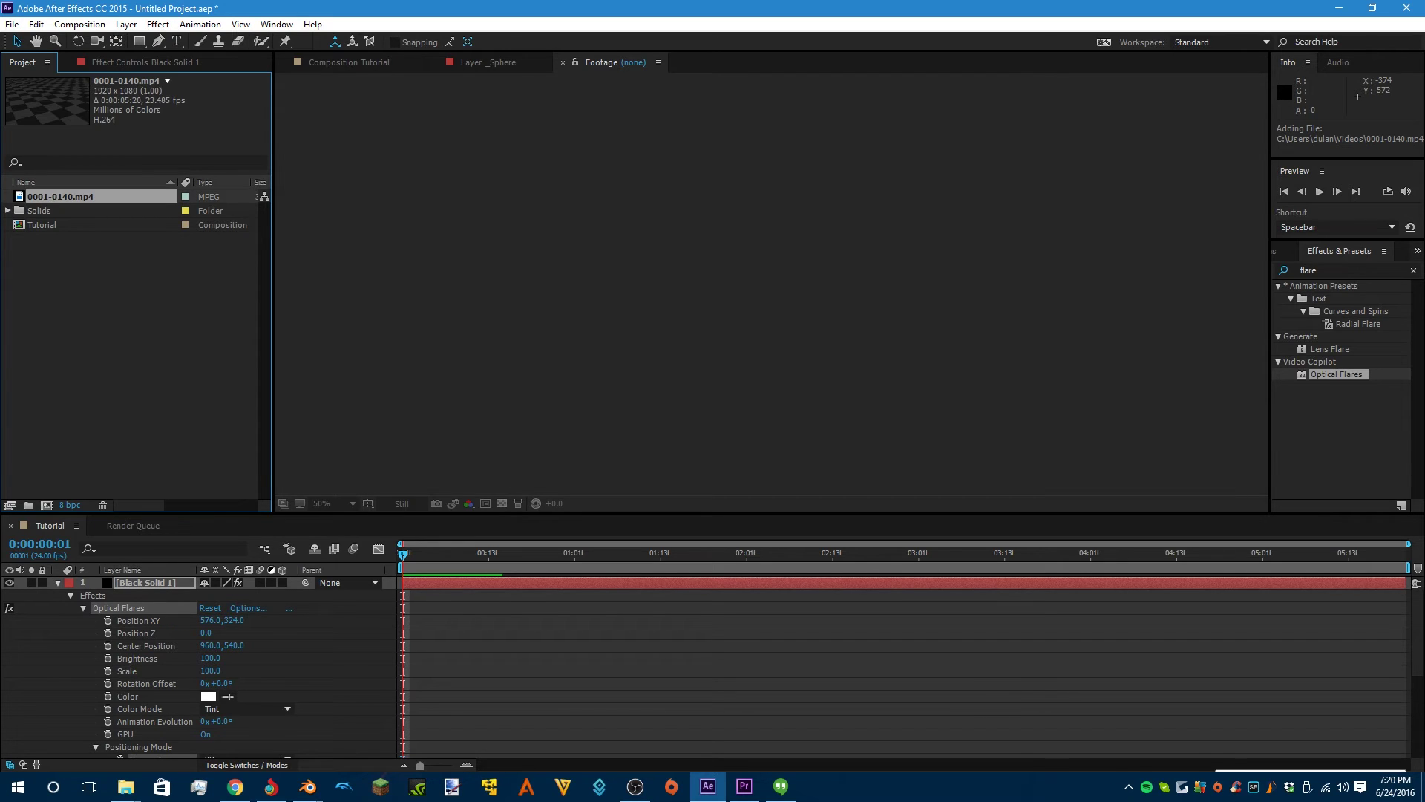
key(Delete)
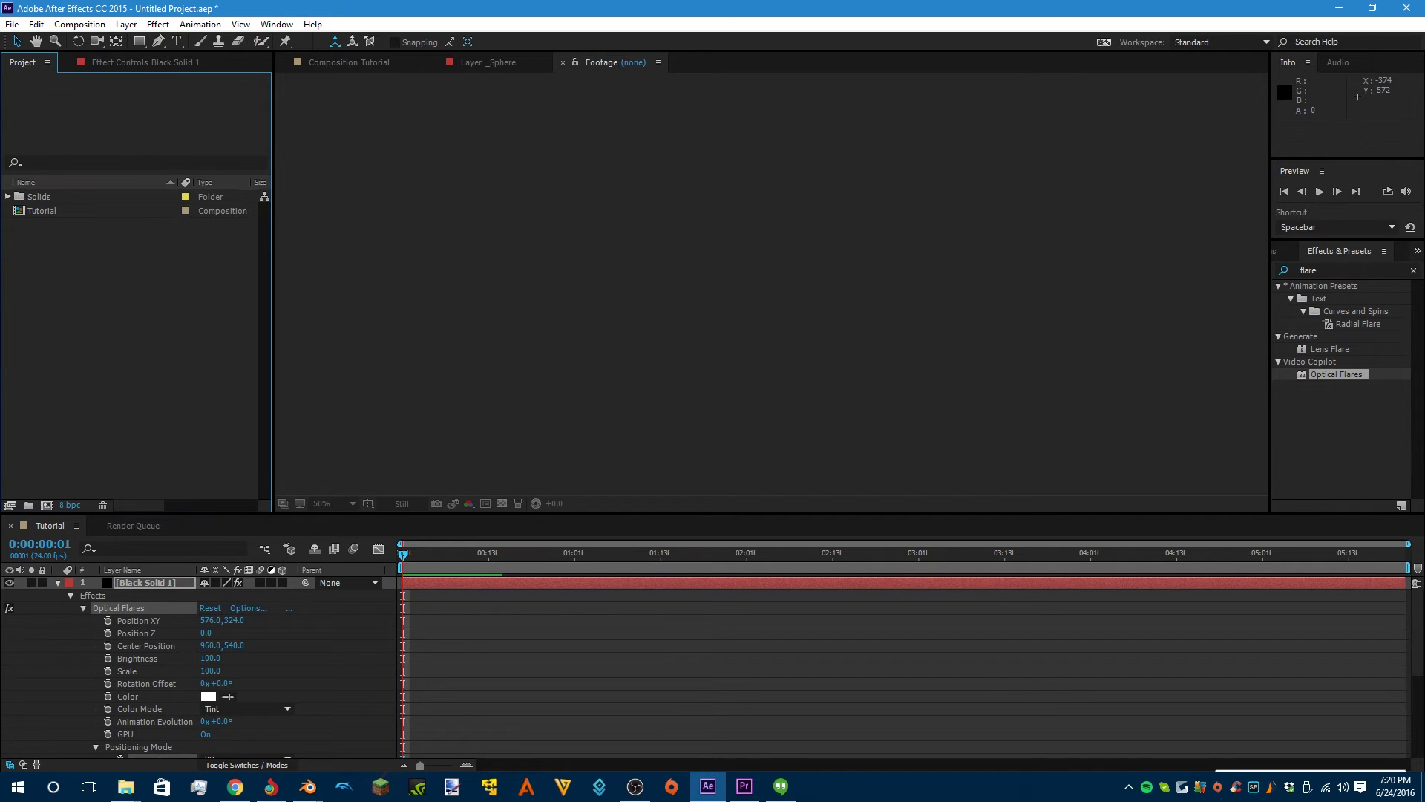
key(ctrl+z)
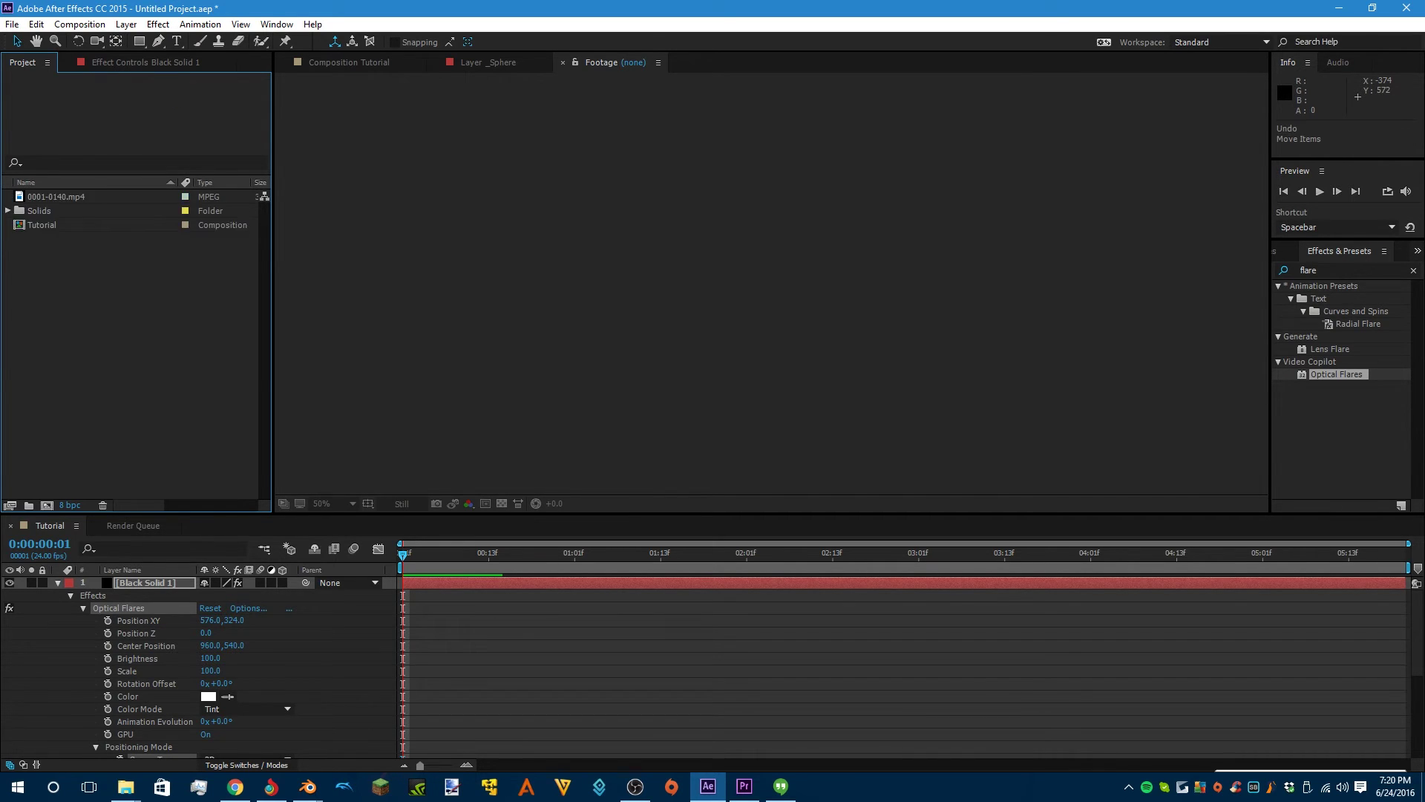
- Collapse the black solid's properties and add the 0001-0140.mp4 footage to the Tutorial timeline directly beneath the solid
click(488, 62)
click(58, 583)
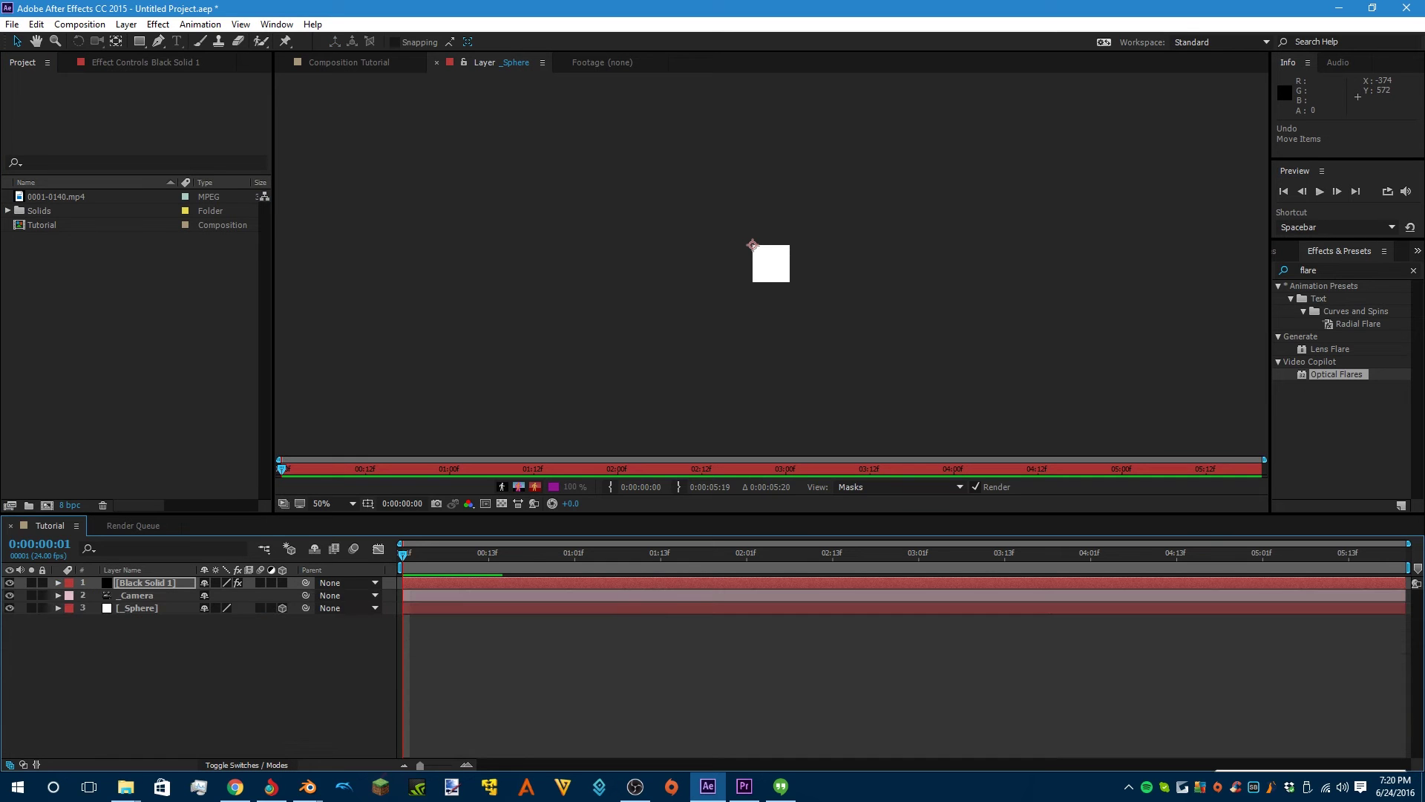
drag(60, 197, 184, 591)
- Set the Optical Flares Render Mode on the black solid to On Transparent
click(149, 582)
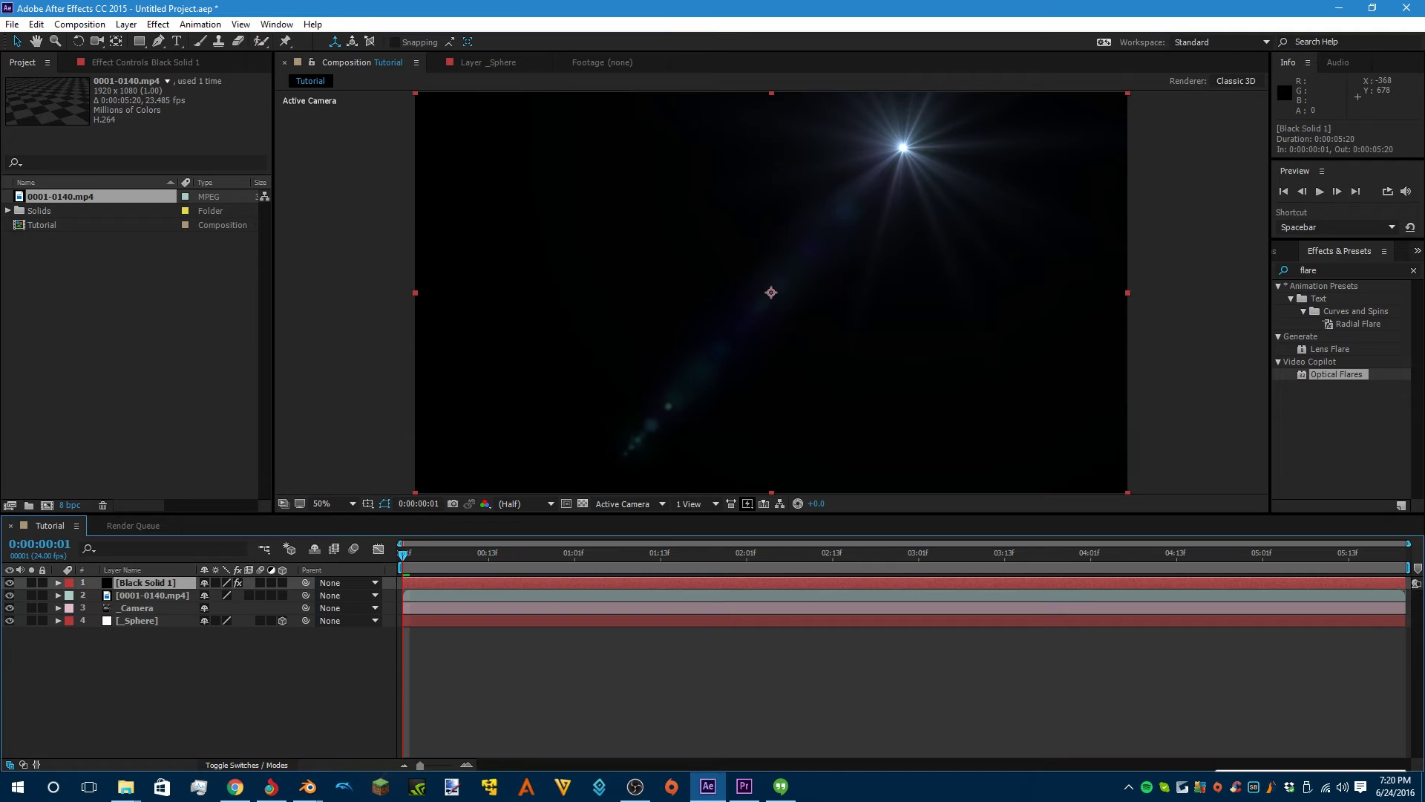
key(F3)
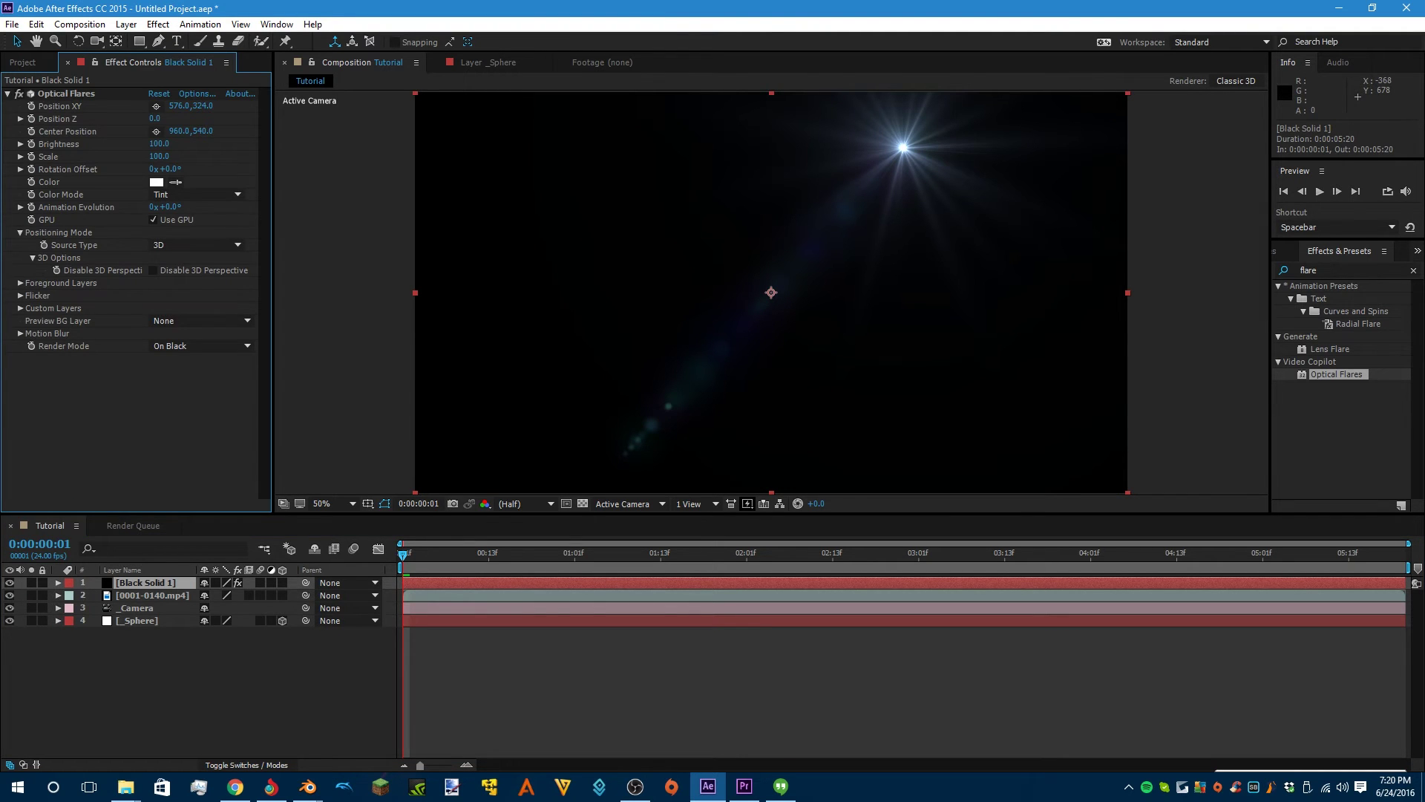
click(200, 346)
click(185, 379)
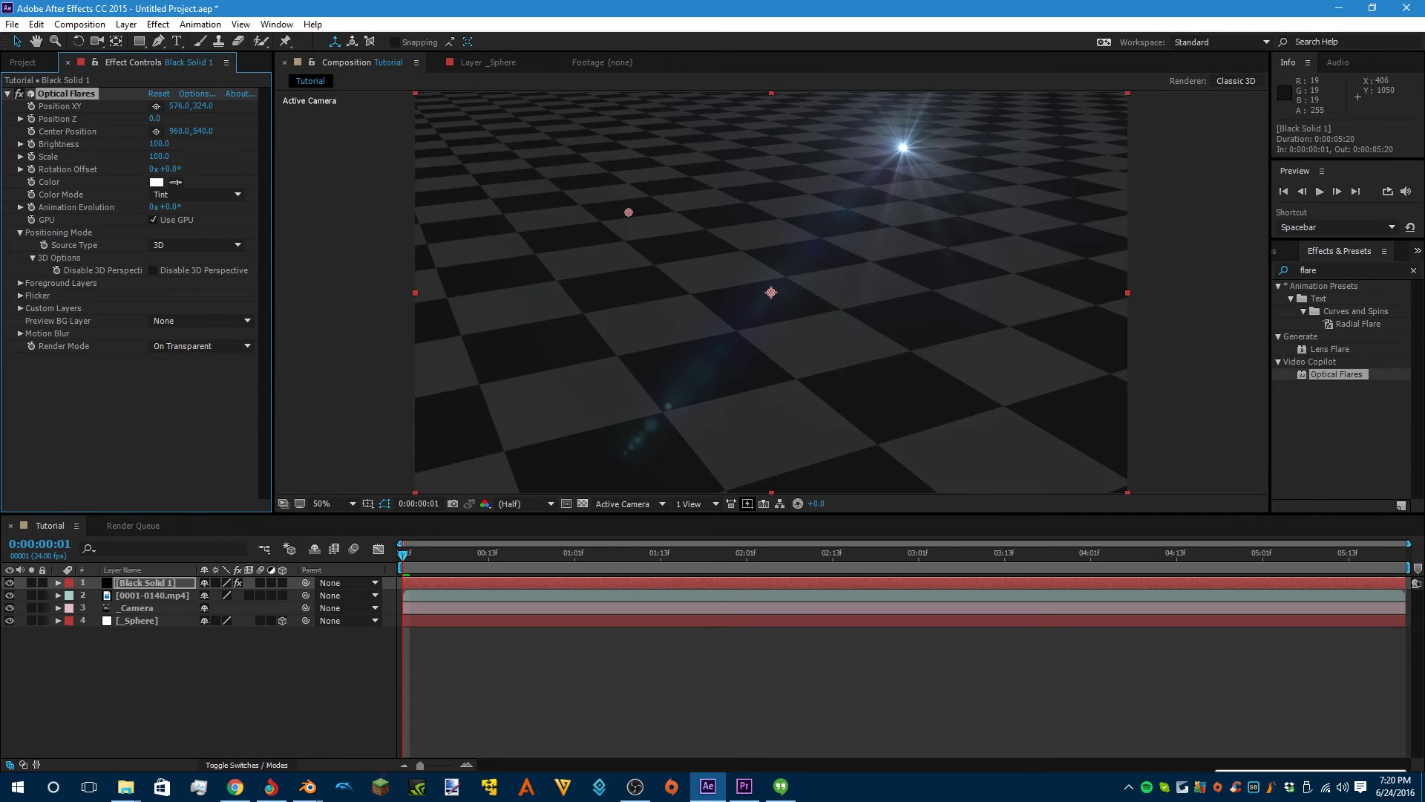
- Enable expressions on the Position XY and Position Z properties of the black solid's Optical Flares effect
click(58, 583)
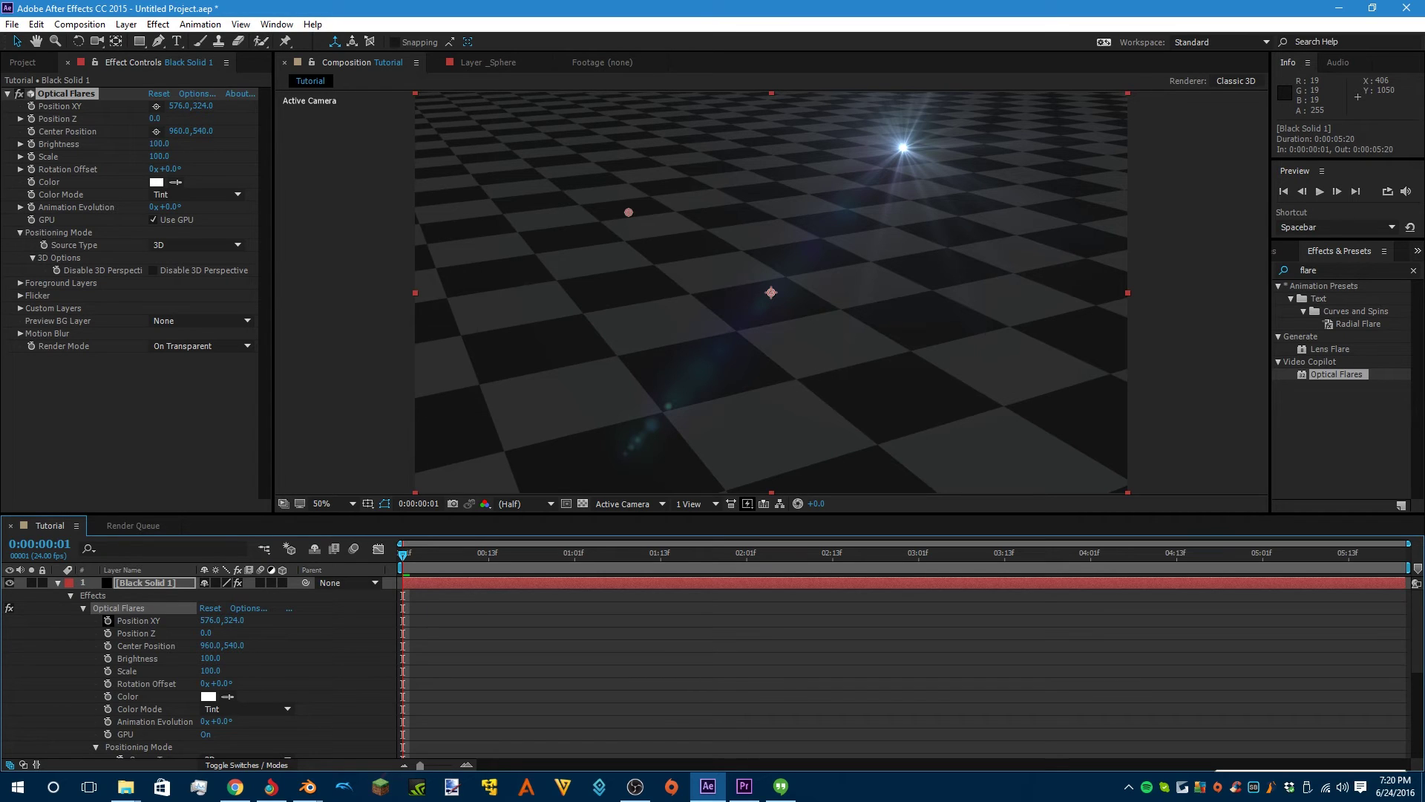
alt+click(108, 621)
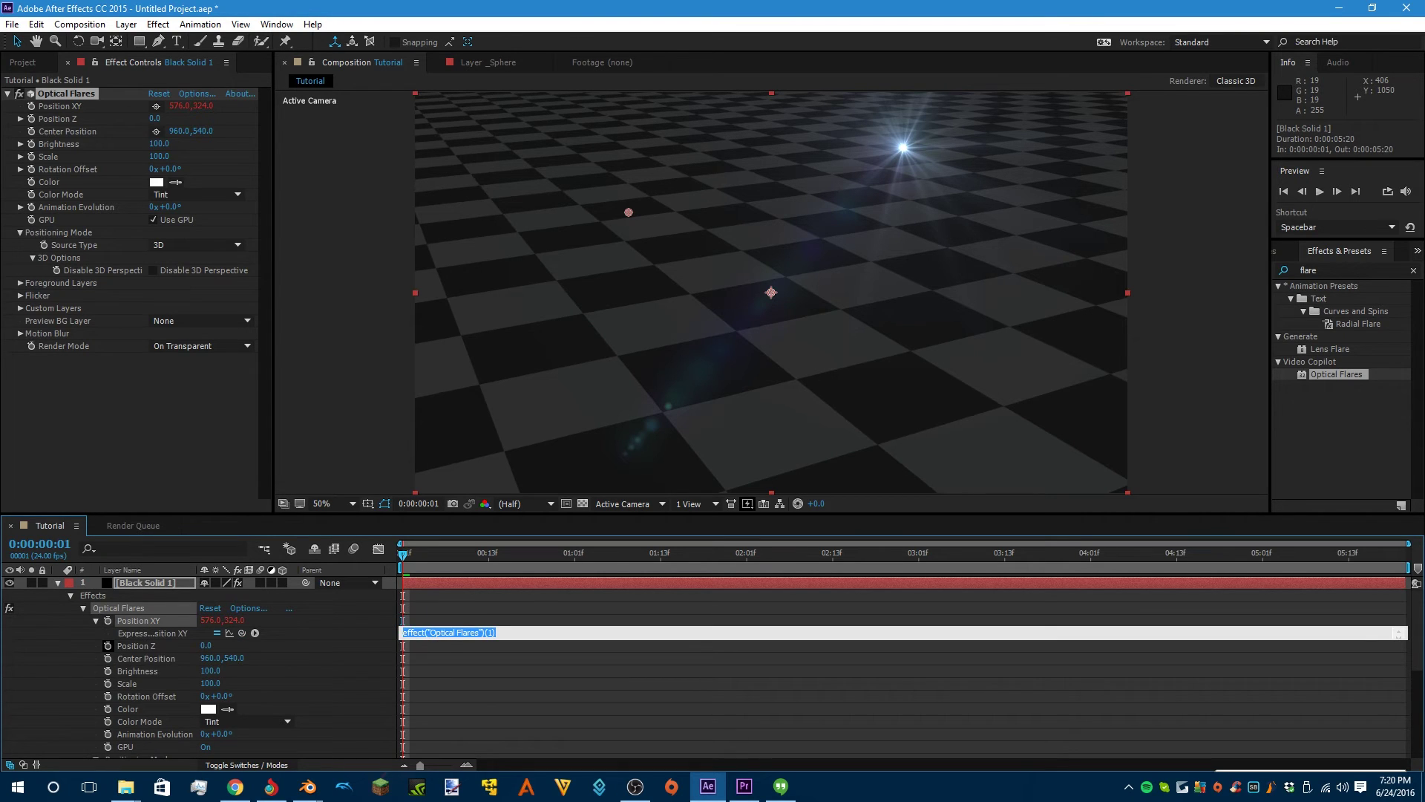
alt+click(107, 646)
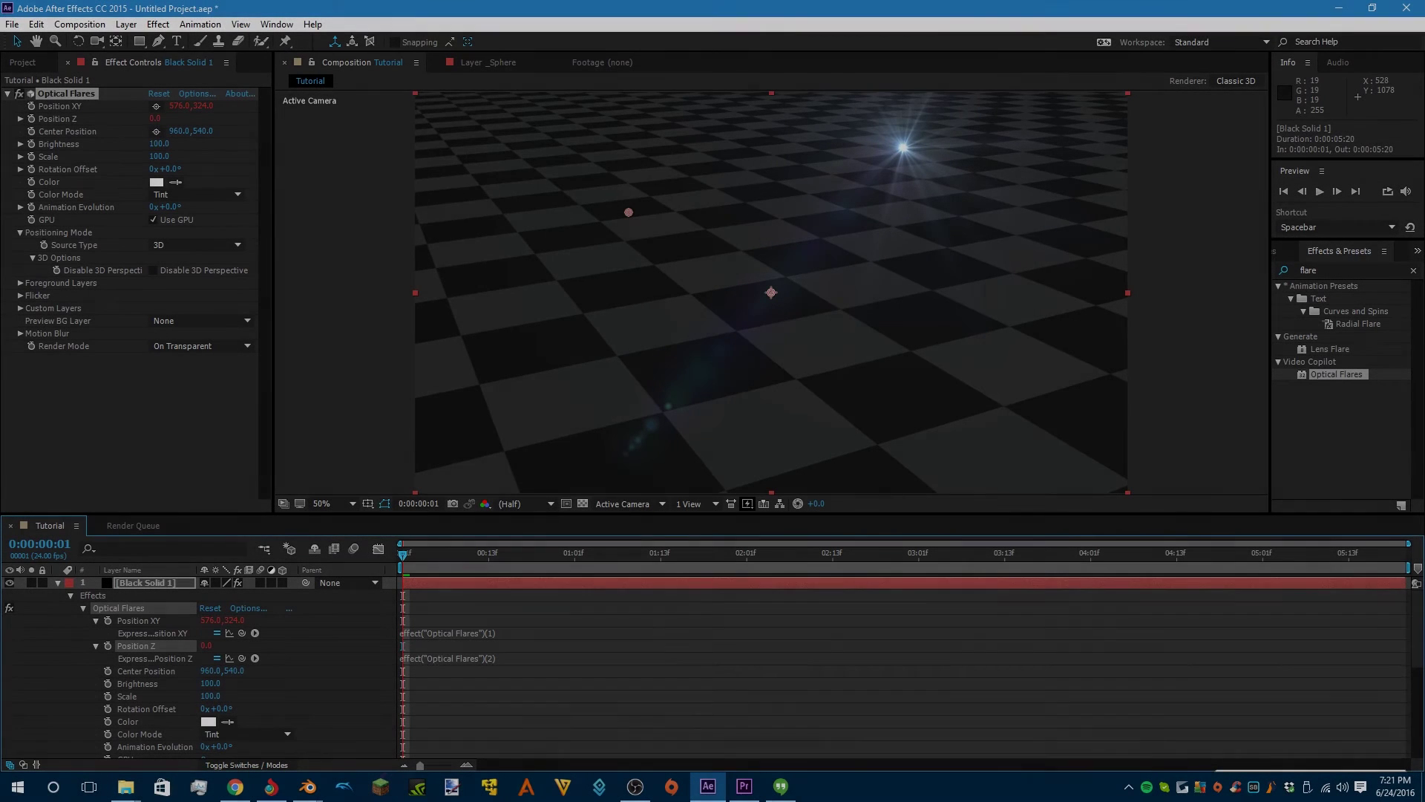
- Set the Position XY expression to [thisComp.layer("Text").transform.position[0],thisComp.layer("Text").transform.position[1]]
click(448, 633)
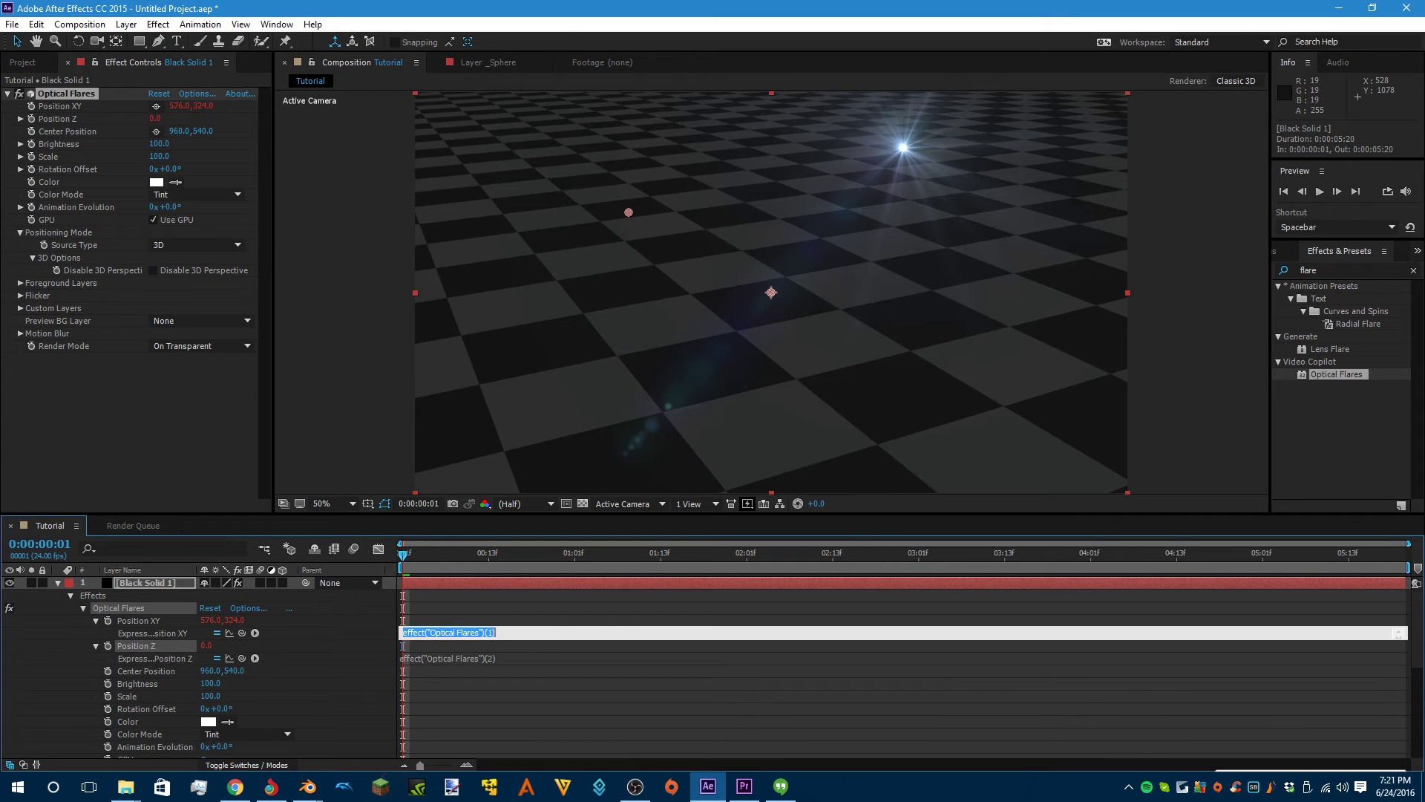
text([thisComp.layer("Text").transform.position[0],thisComp.layer("Text").transform.position[1]])
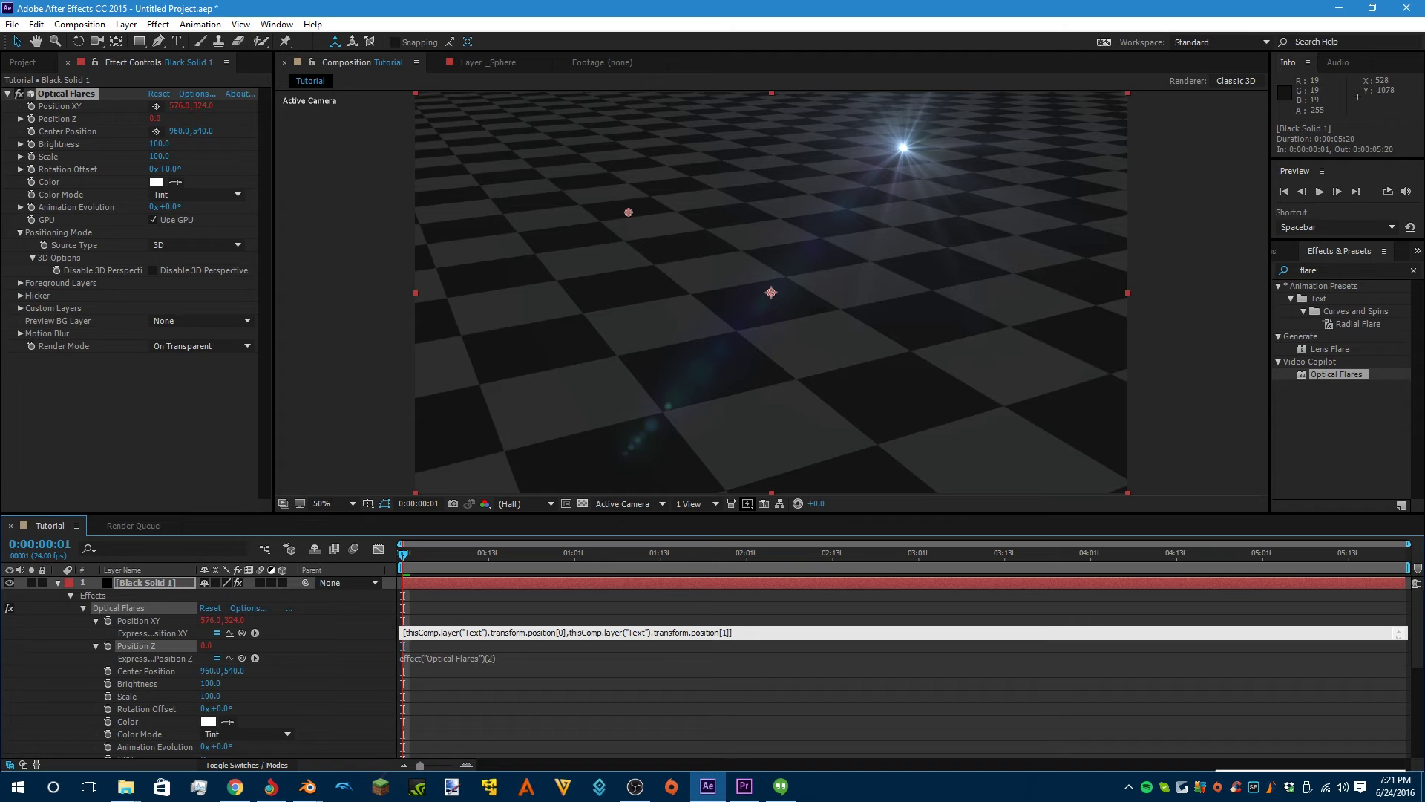
click(594, 696)
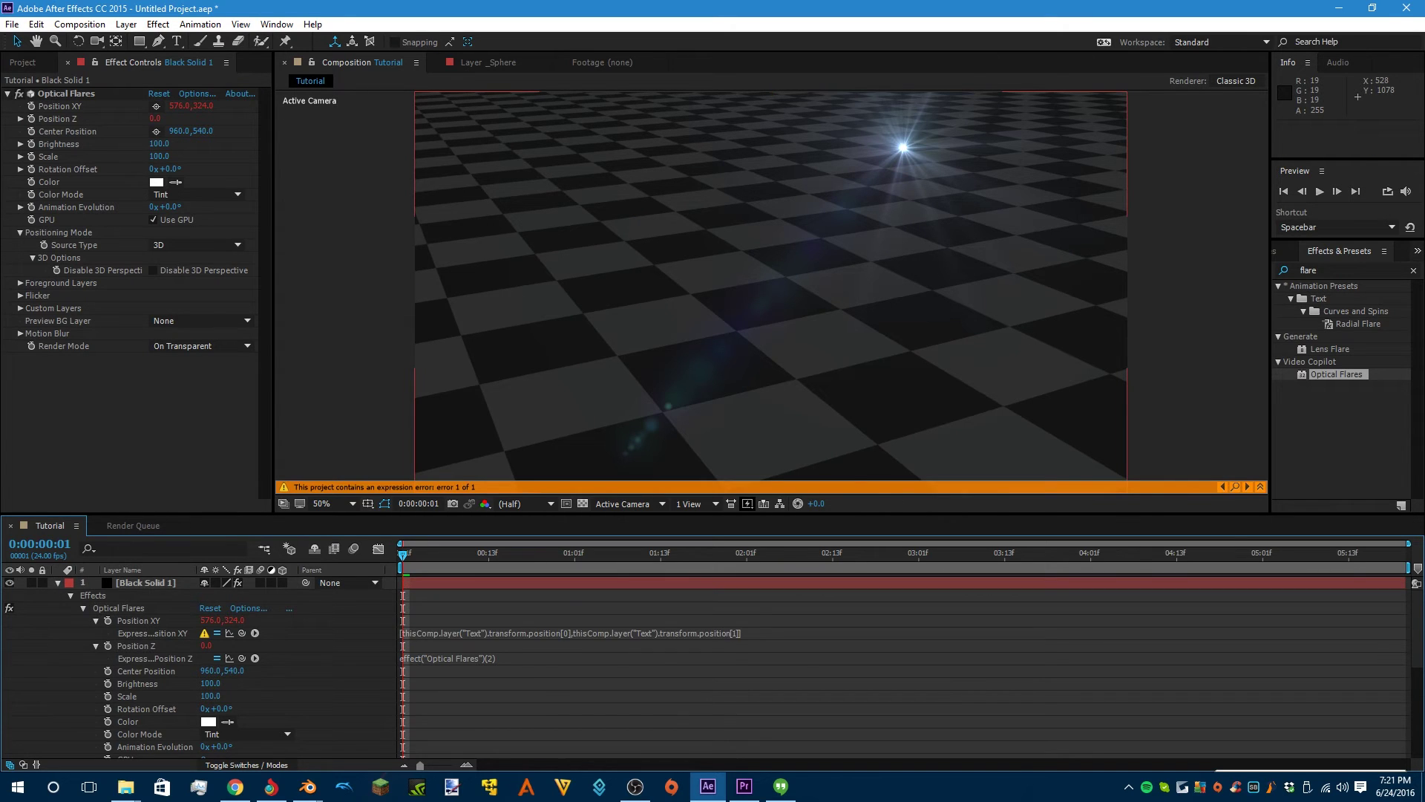
- Rename the _Sphere layer to FlareObject
scroll(594, 691, down, 6)
scroll(594, 691, up, 2)
scroll(199, 668, down, 3)
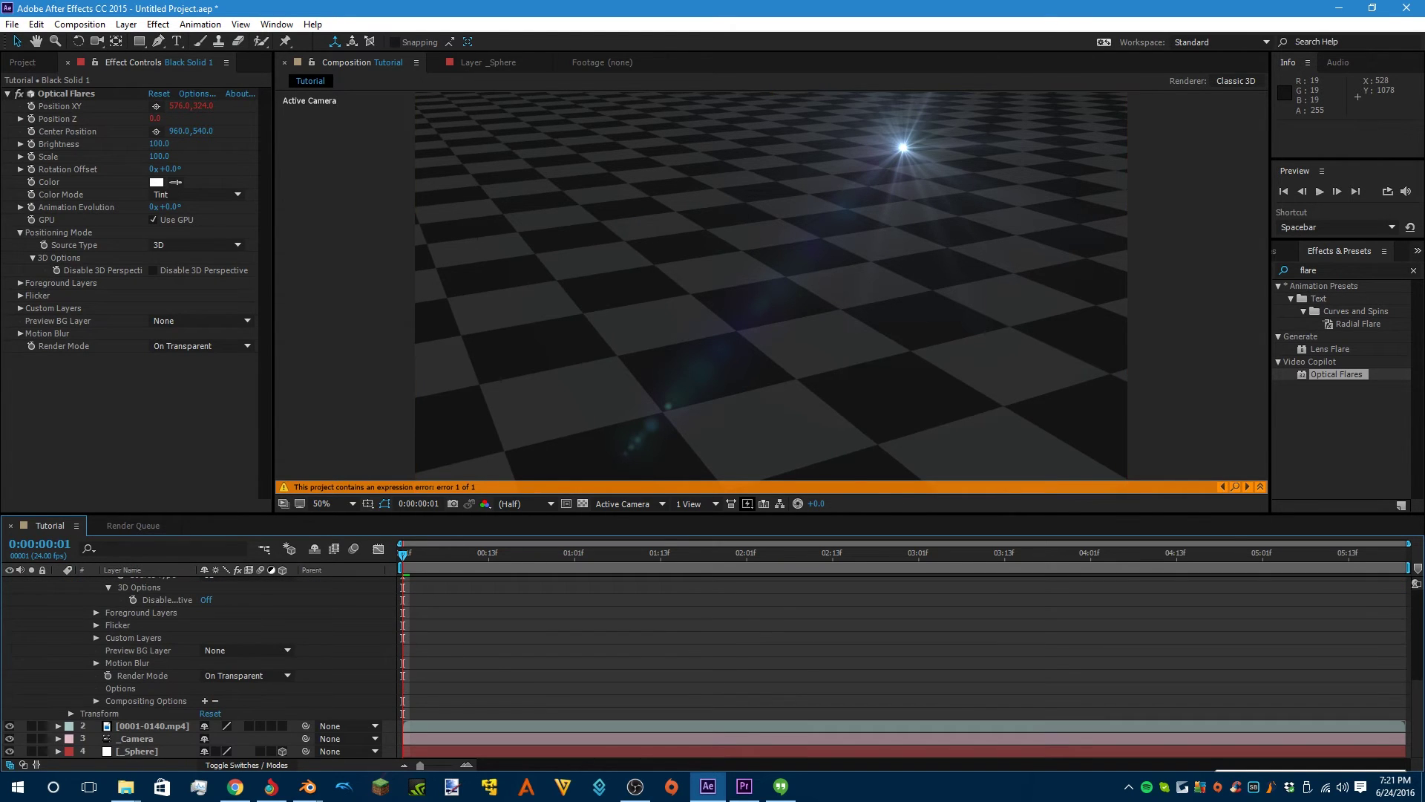
double_click(137, 751)
right_click(133, 752)
click(171, 739)
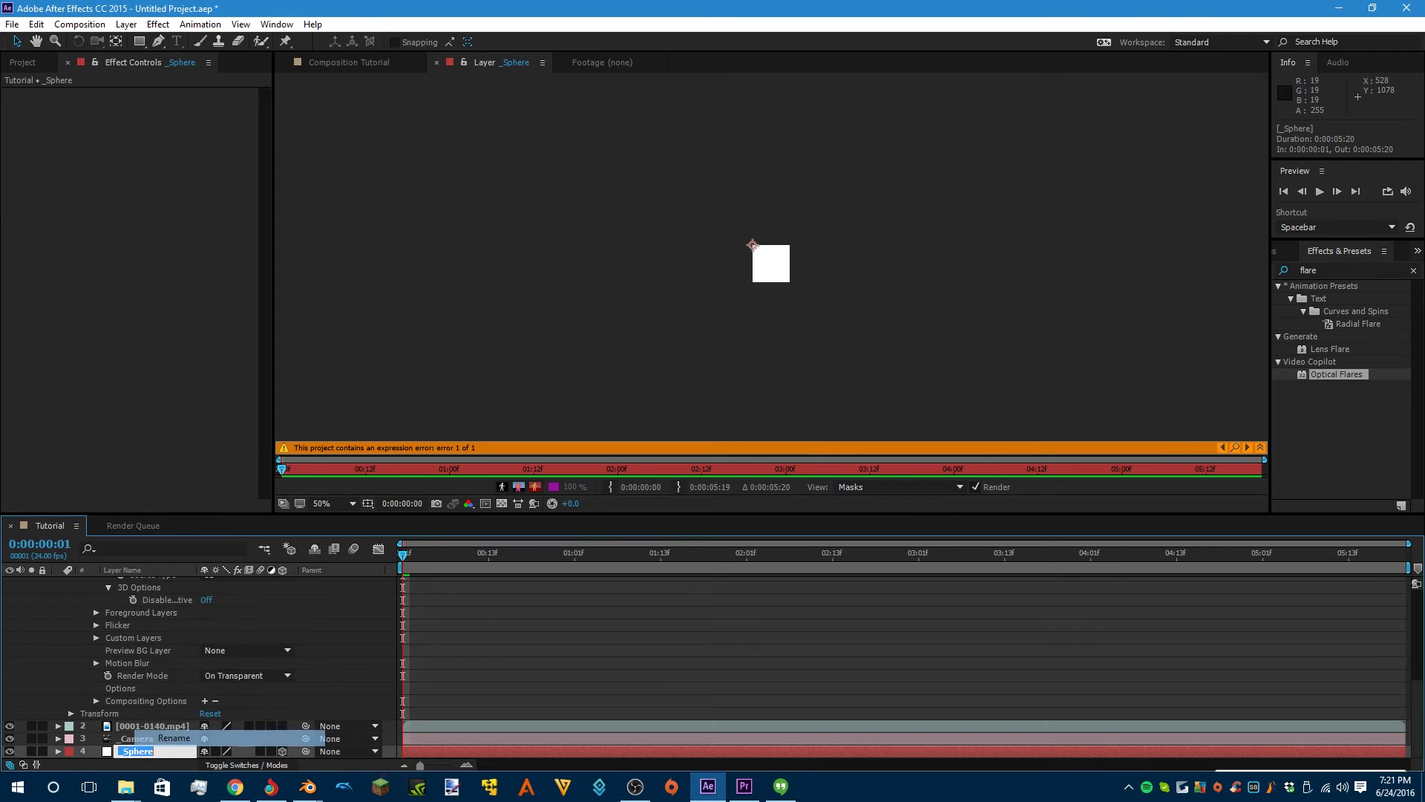
text(Flare)
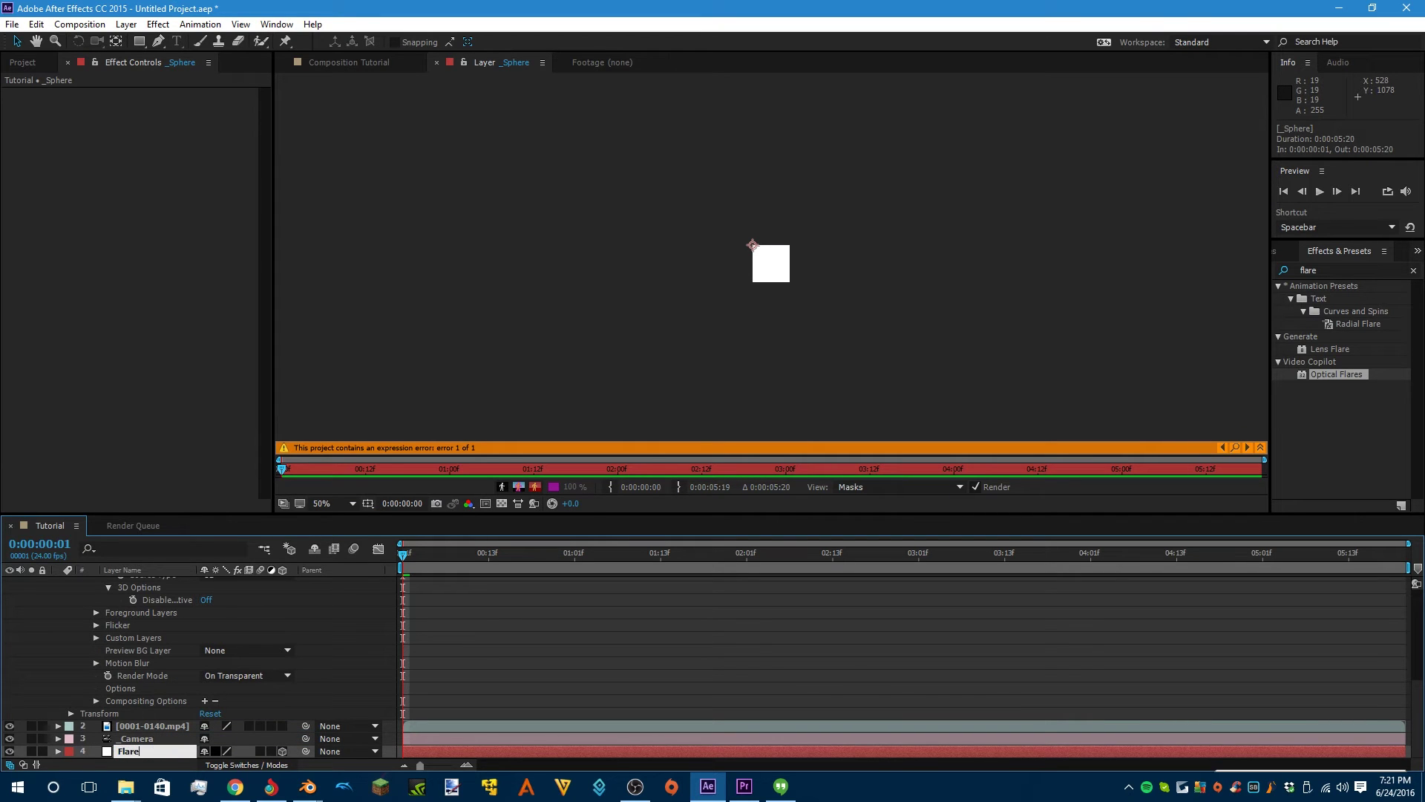
text(0bject)
key(Return)
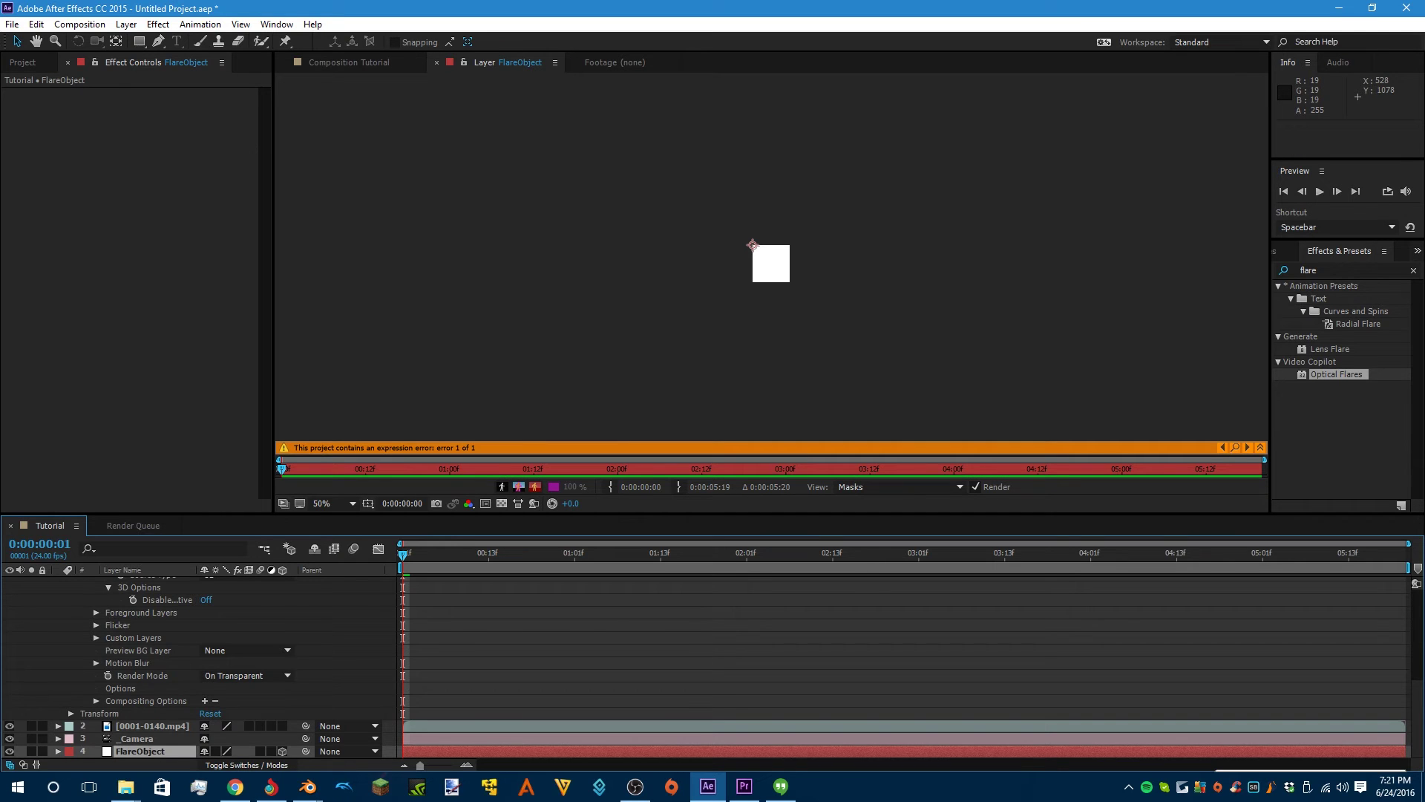
- Copy the Position XY expression, replace both "Text" layer references in it with "FlareObject", and preview the animation
scroll(201, 668, up, 10)
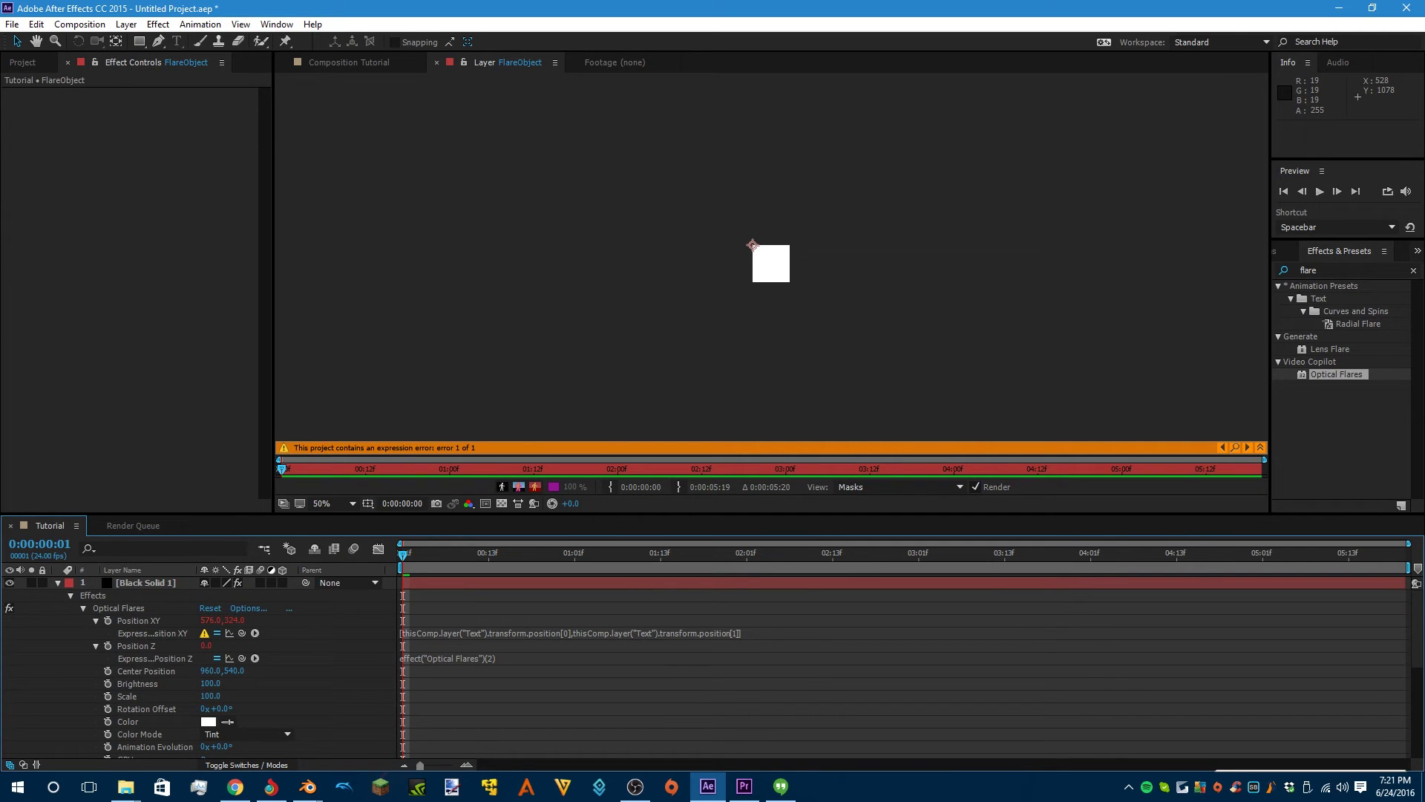
click(566, 634)
key(ctrl+c)
click(566, 634)
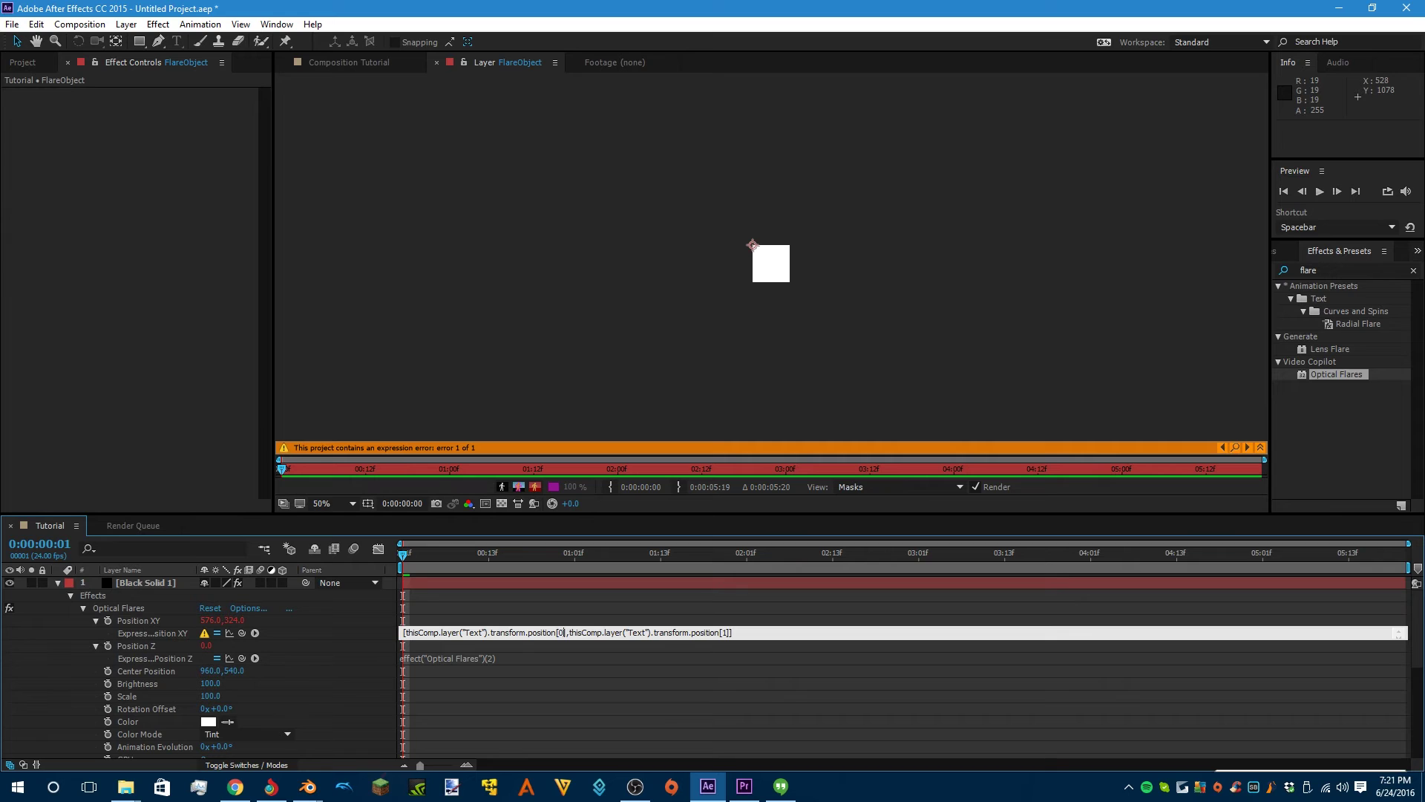
double_click(475, 632)
text(Flare)
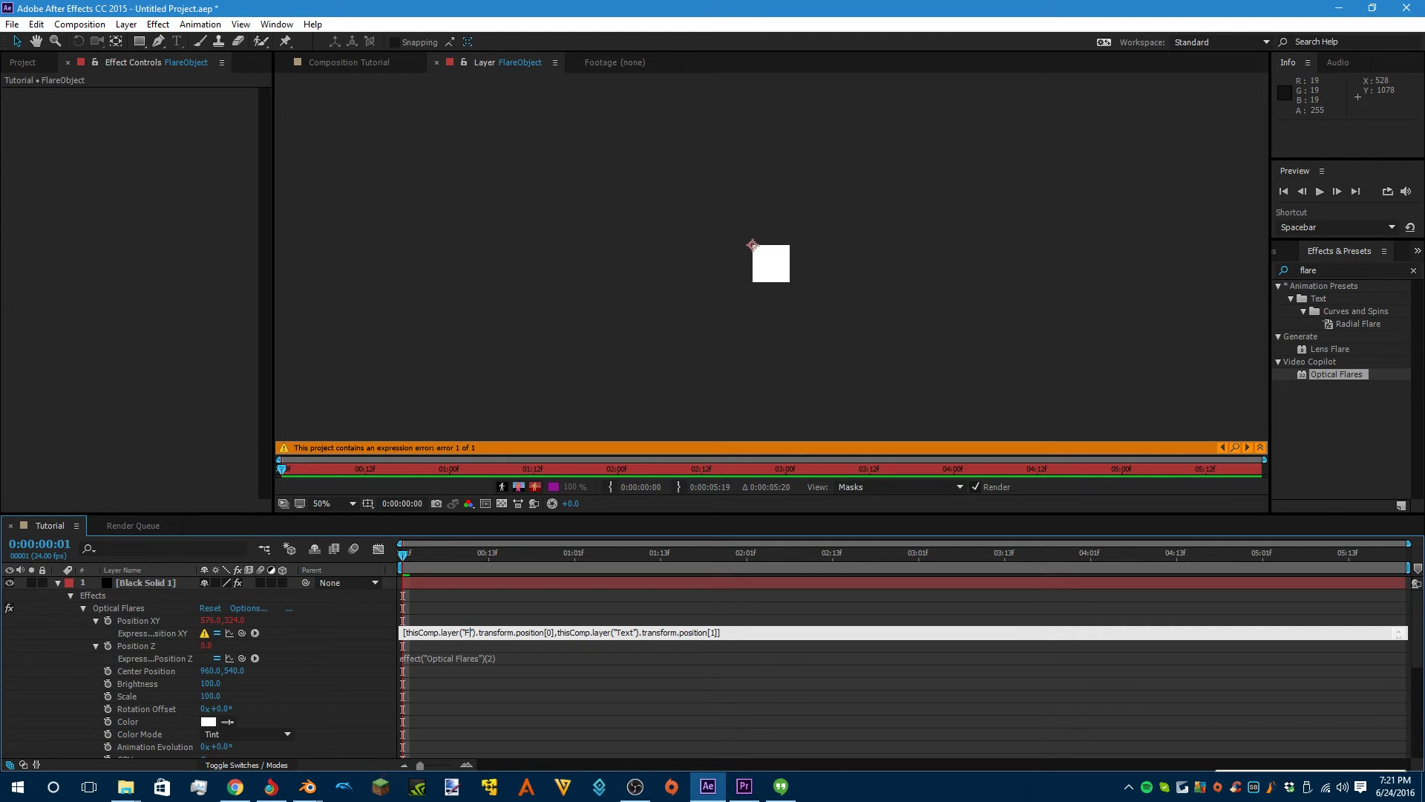
text(Object)
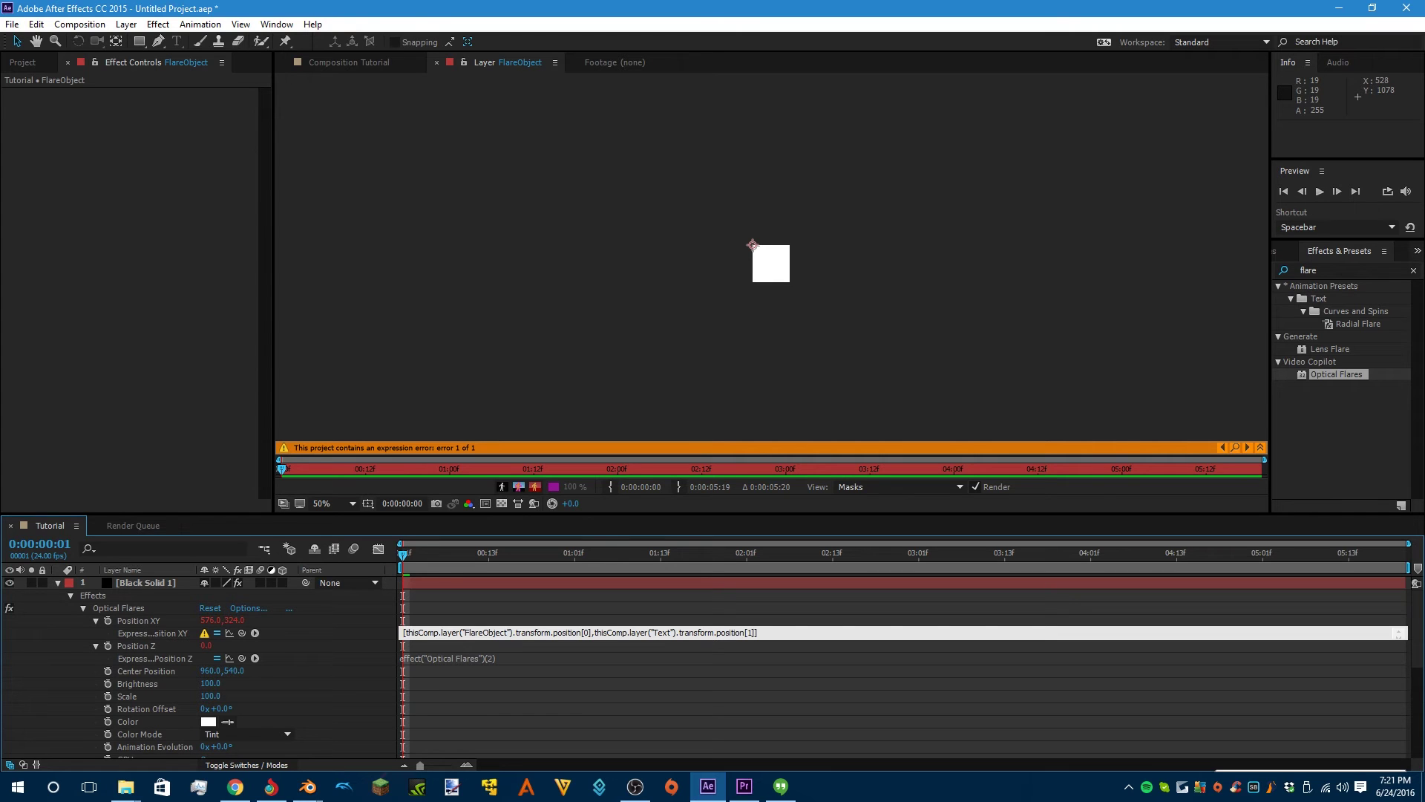
double_click(659, 633)
text(FlareObject)
key(KP_Enter)
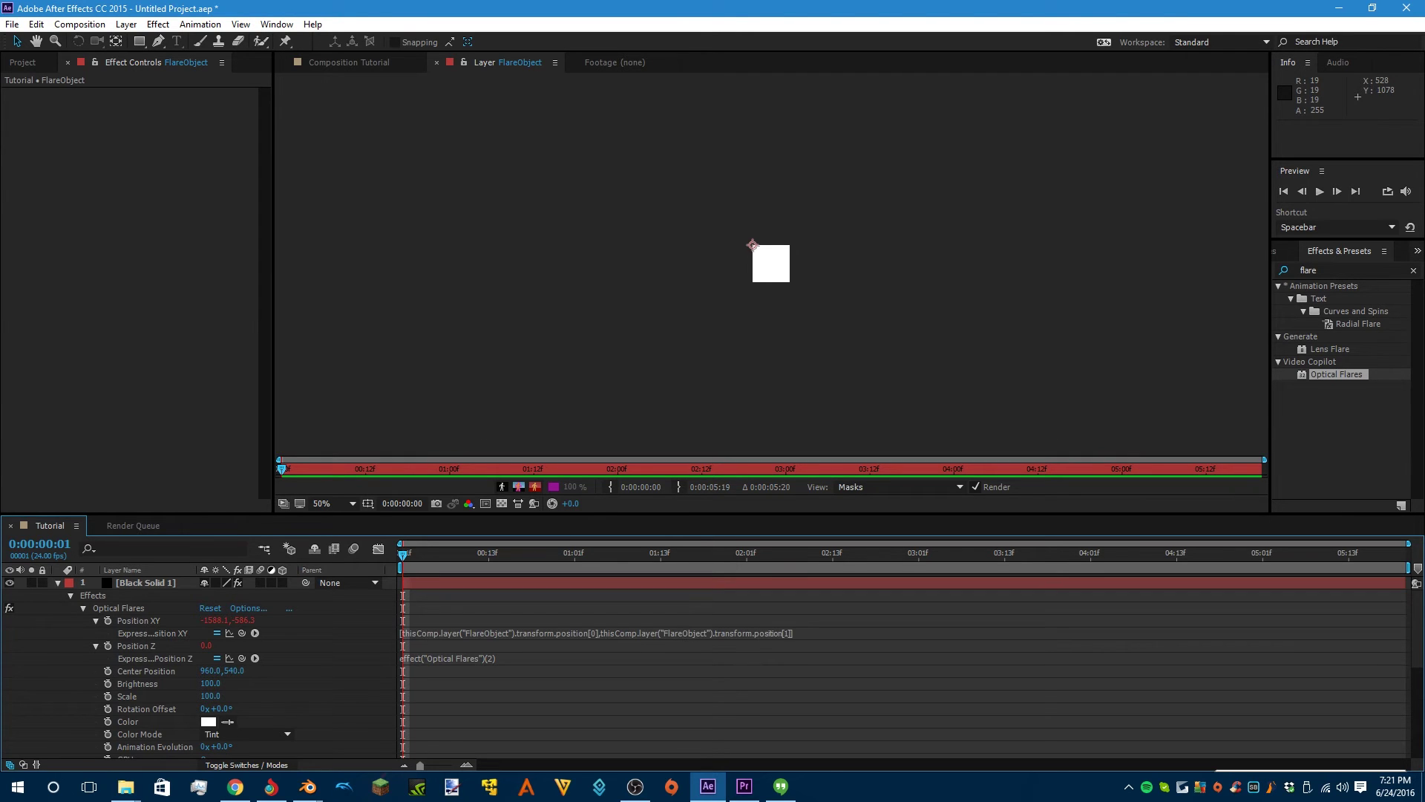
key(space)
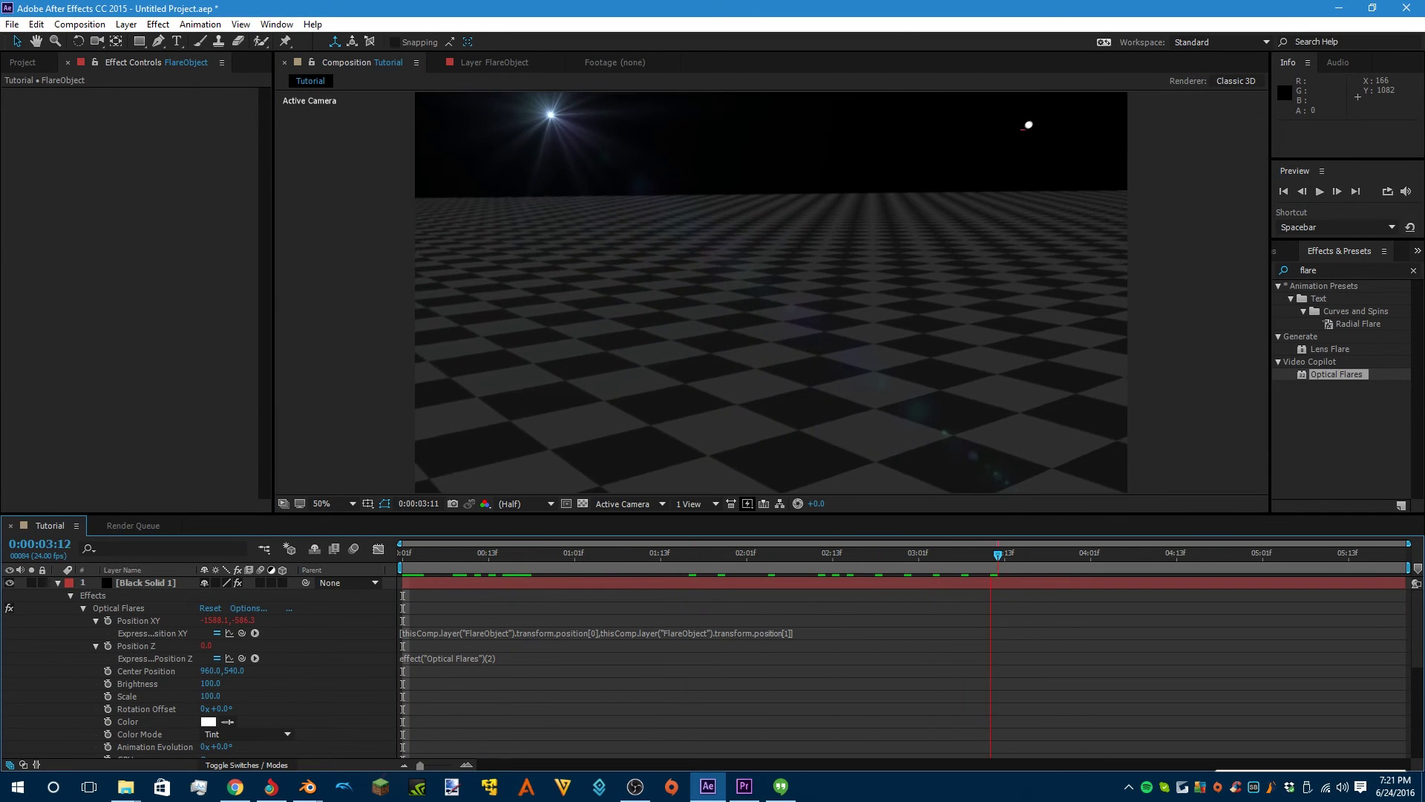
- Set the Position Z expression to [thisComp.layer("FlareObject").transform.position[2]] by adapting the copied expression
click(448, 658)
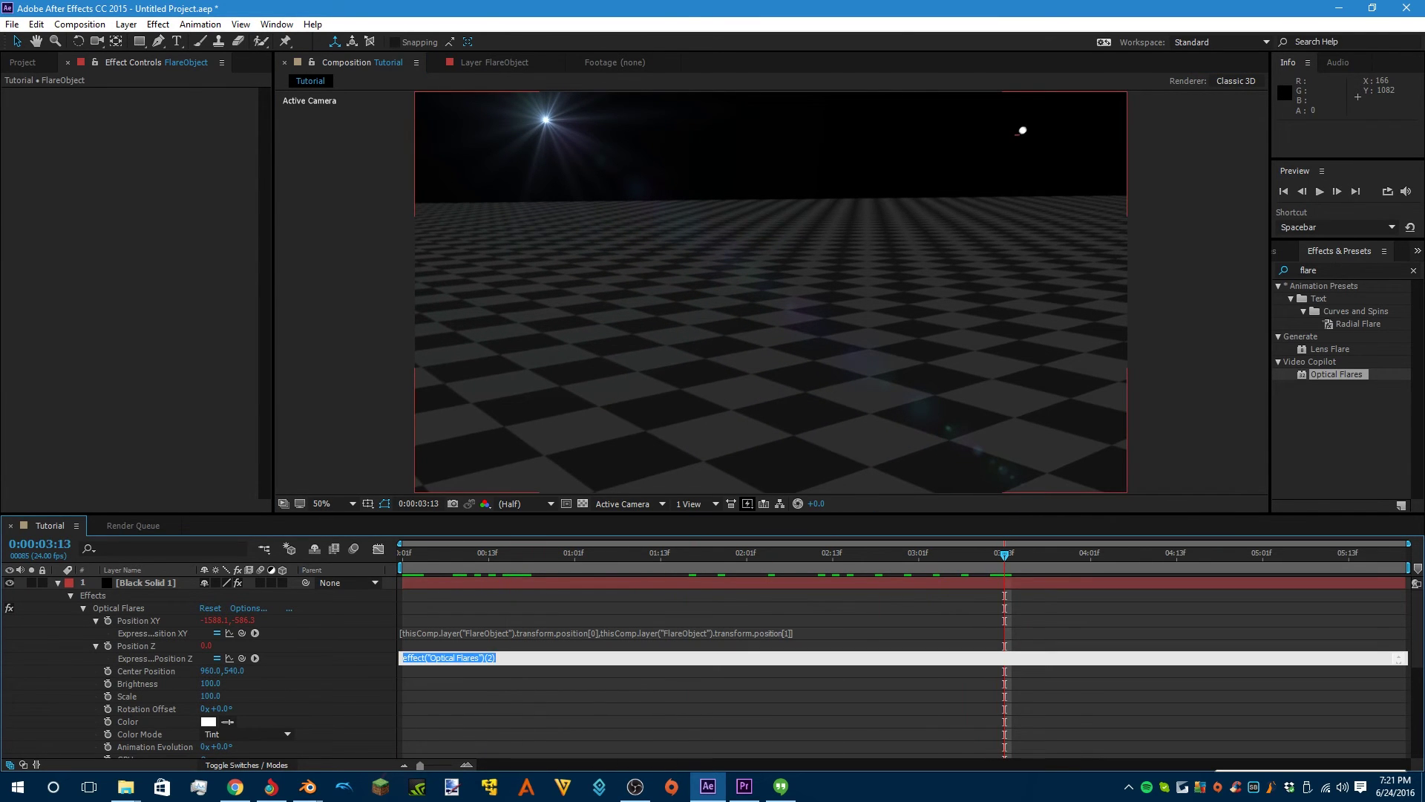
key(ctrl+v)
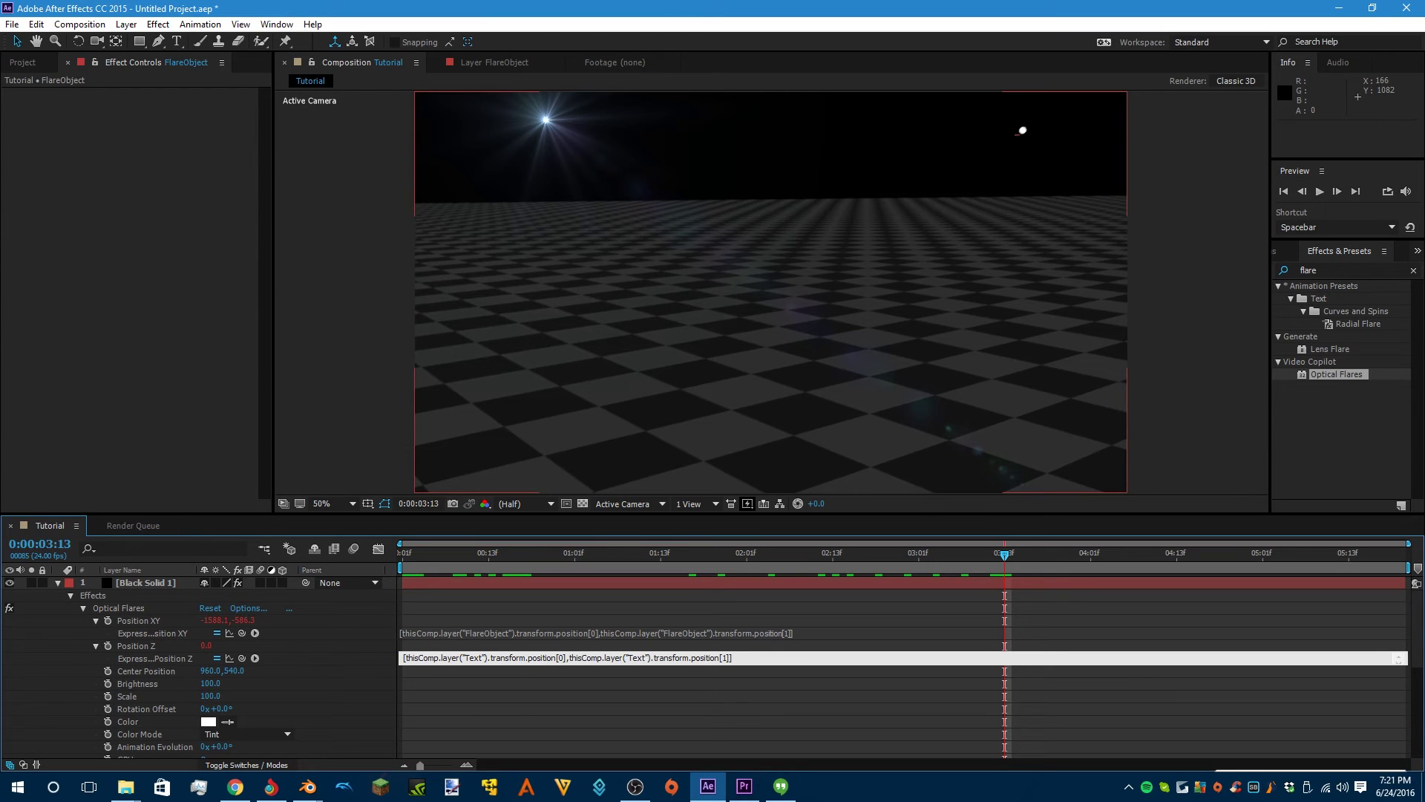
drag(730, 659, 567, 659)
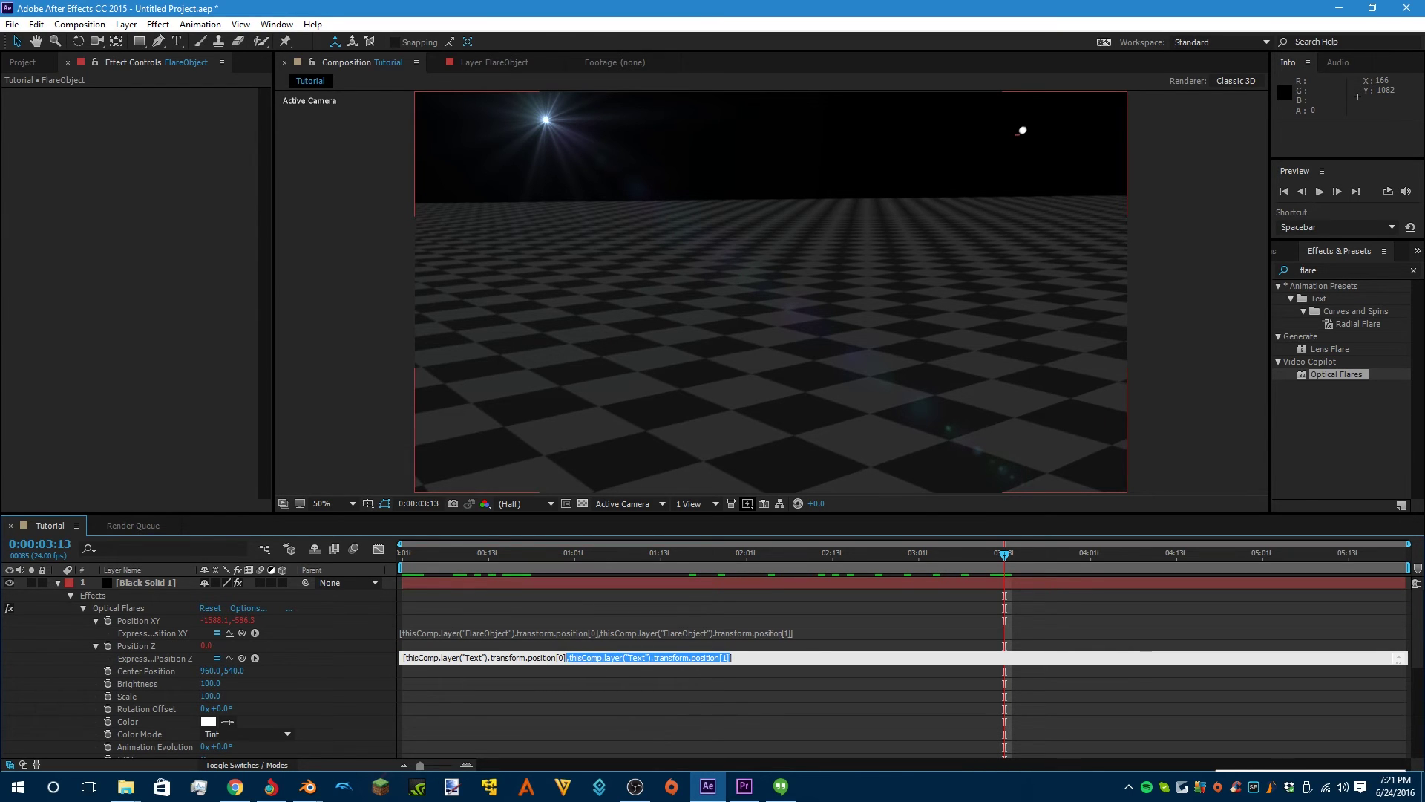
key(BackSpace)
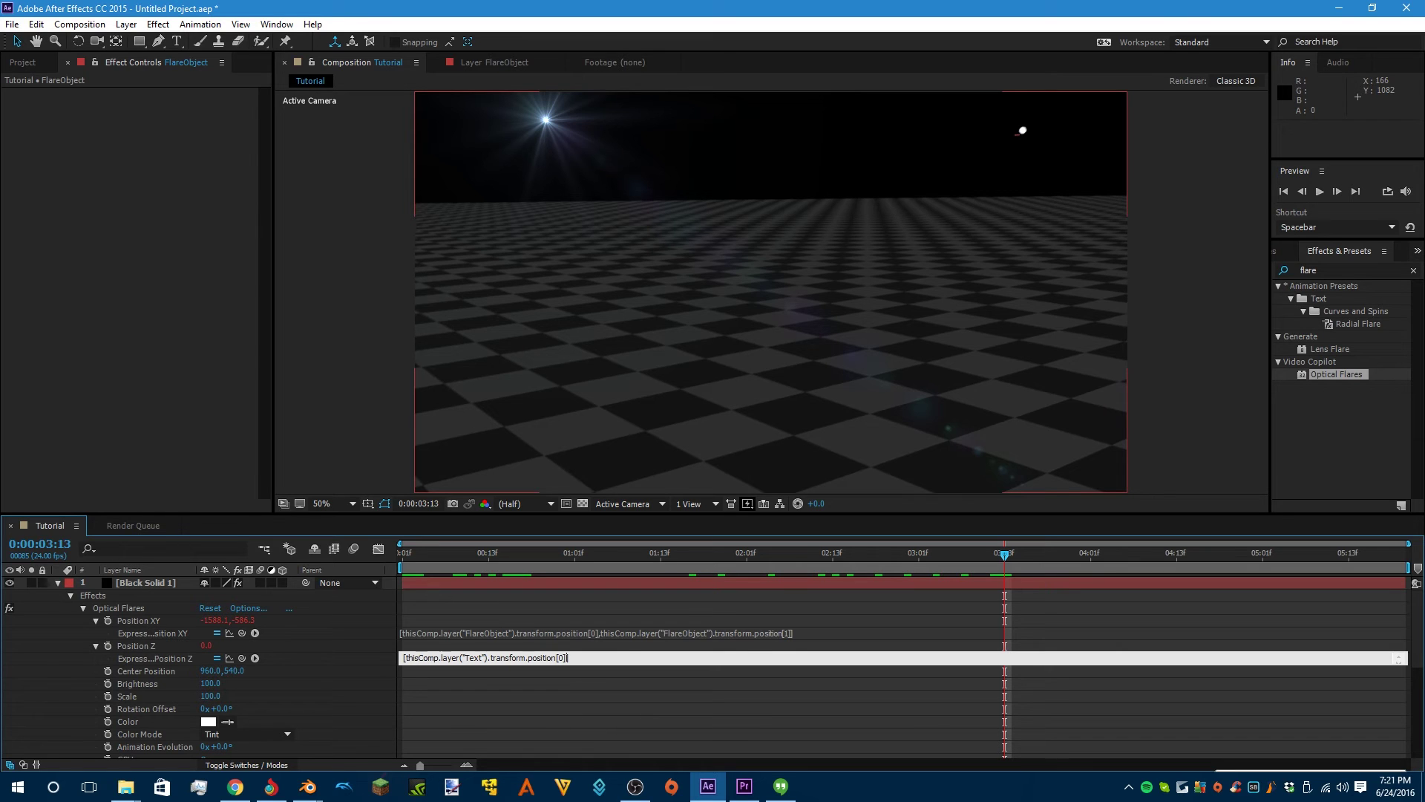
double_click(559, 658)
text(2)
drag(484, 658, 461, 658)
text(FlareObject)
key(KP_Enter)
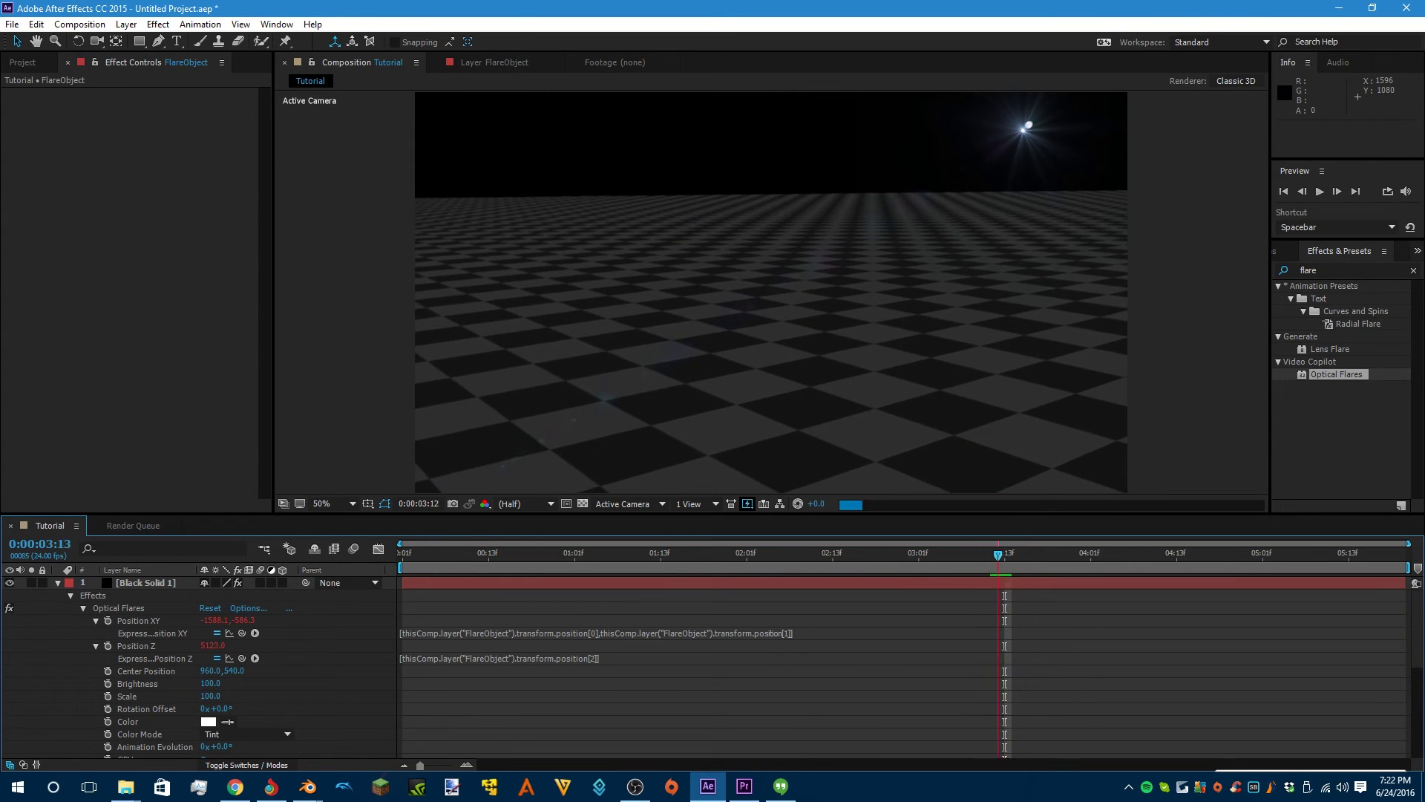
- Preview the Tutorial composition at several points to check how the flare tracks the sphere
key(space)
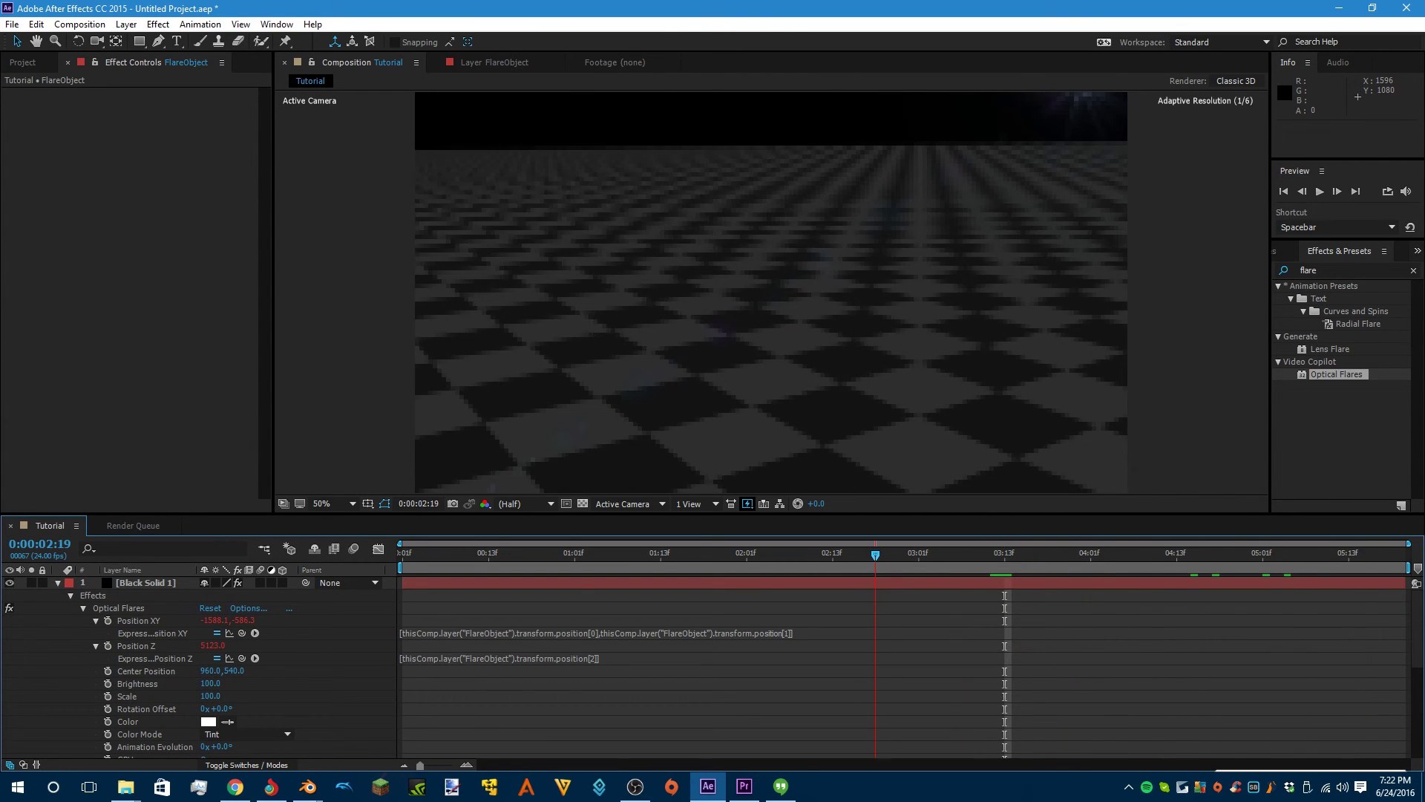
key(space)
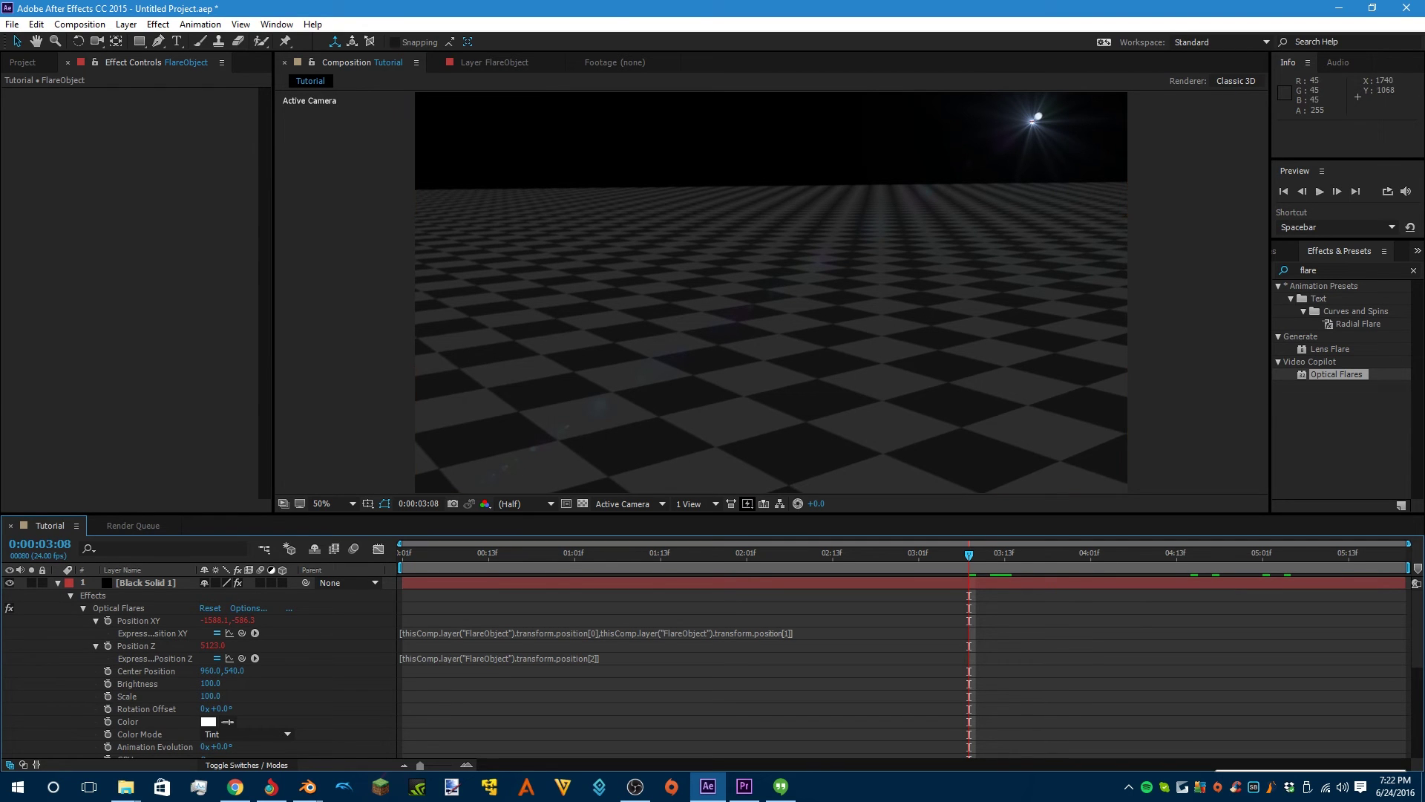
key(space)
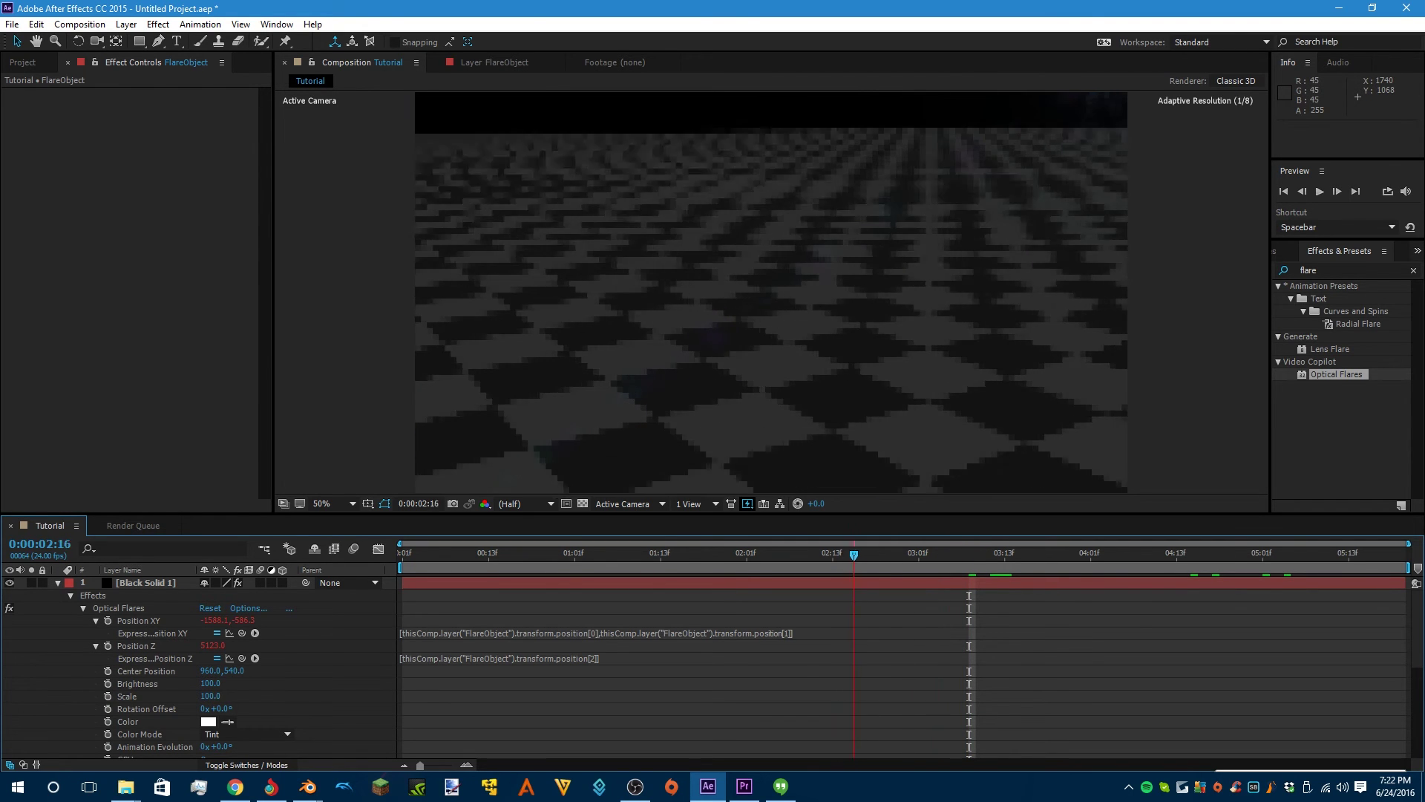
key(space)
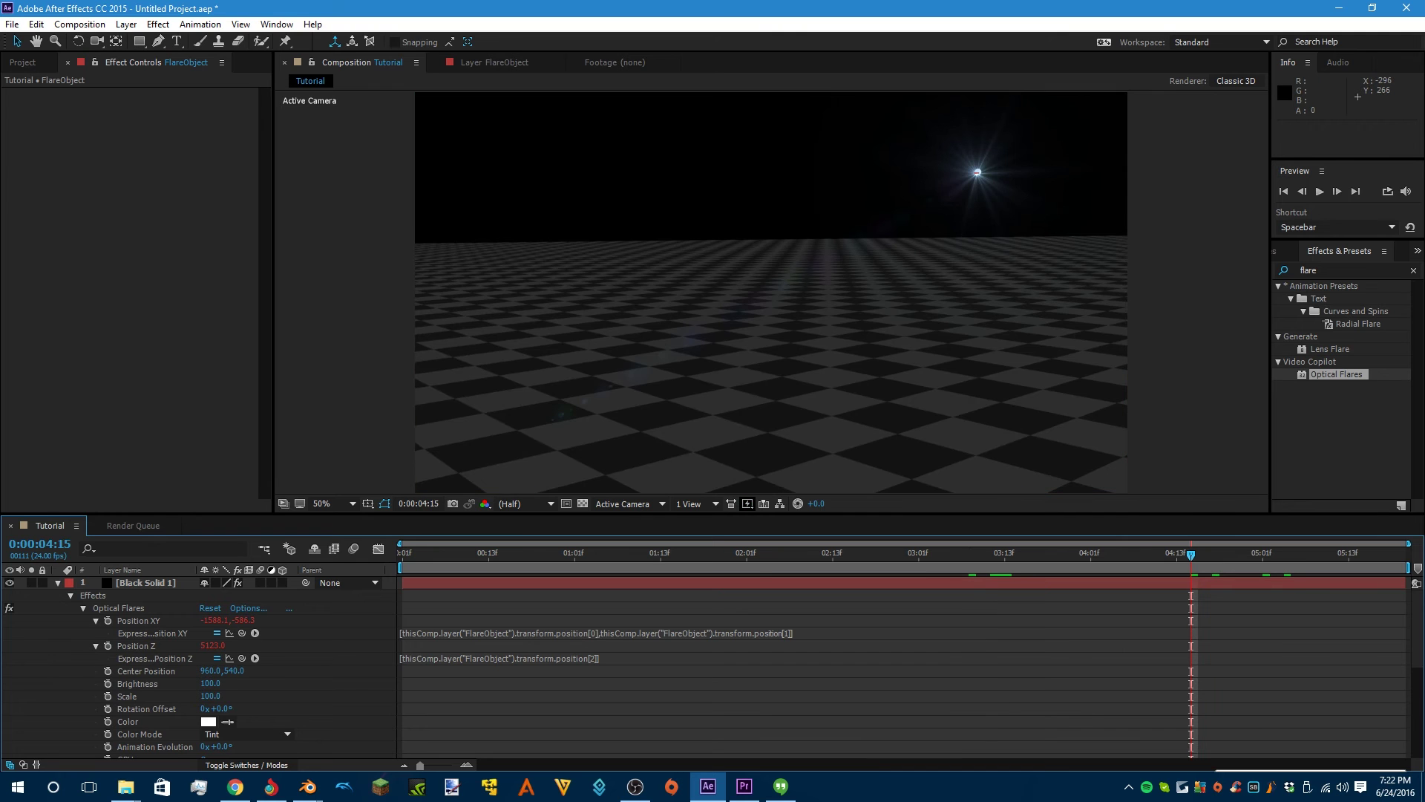
- Load the Tac Light preset from the Natural Flares presets in the Optical Flares options and apply it
click(248, 608)
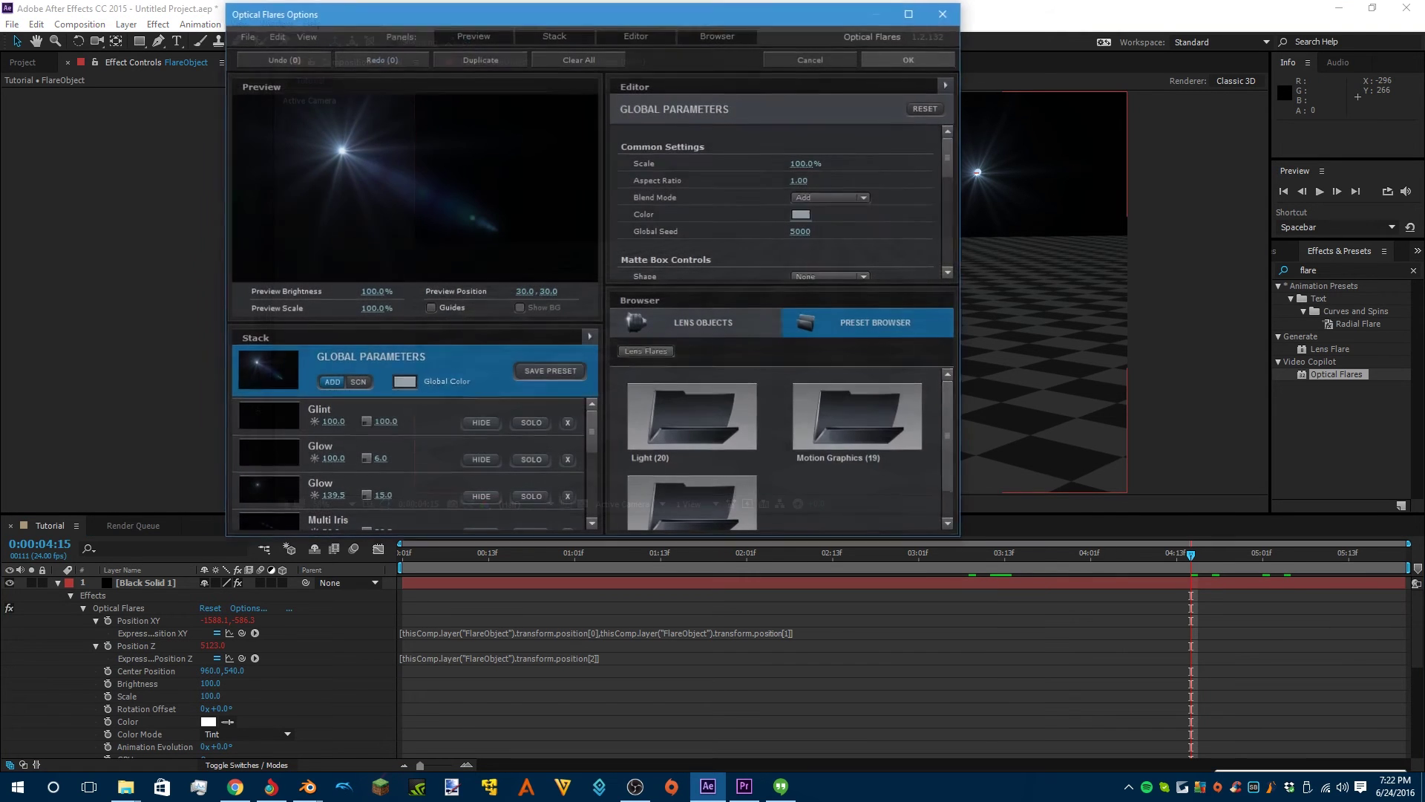
scroll(692, 475, down, 1)
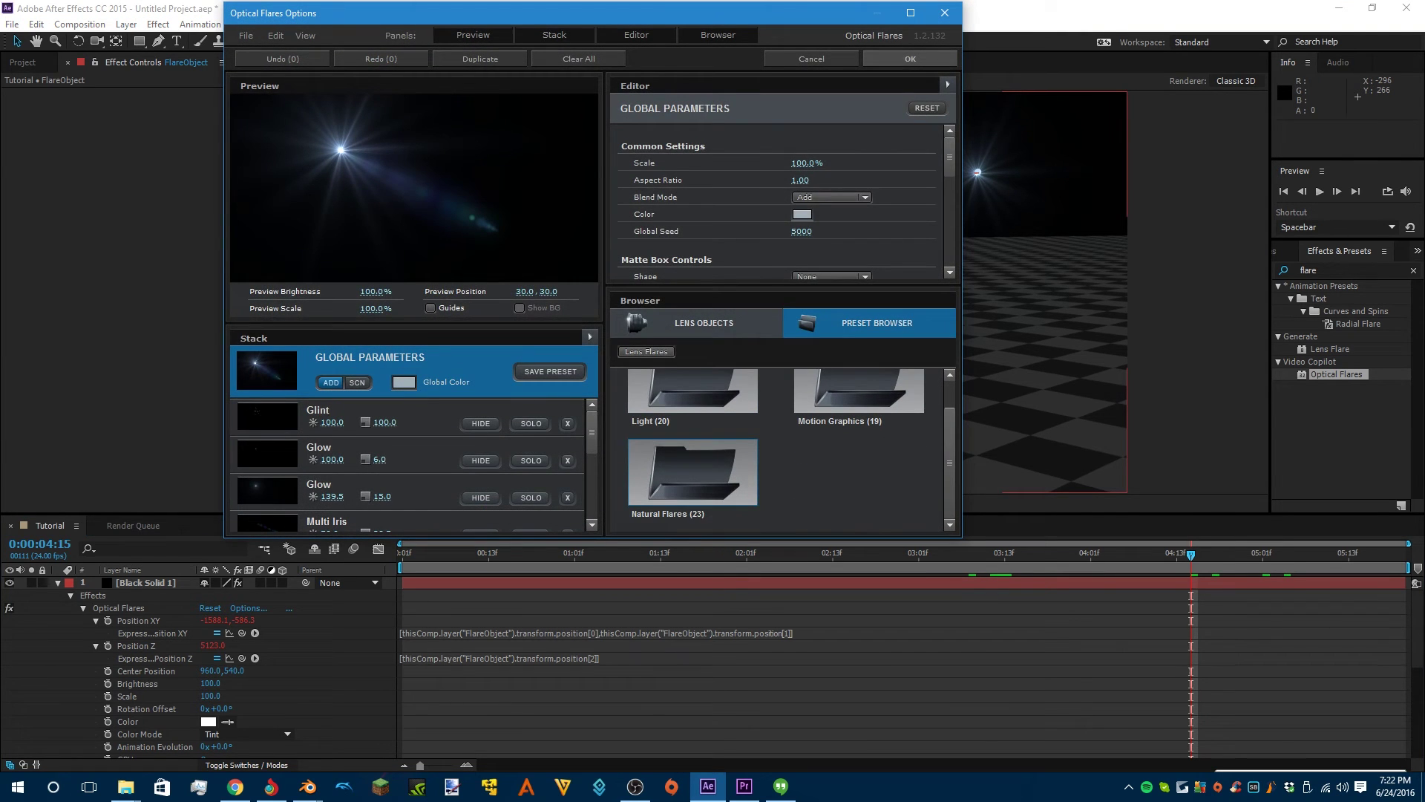
double_click(693, 472)
scroll(785, 450, down, 3)
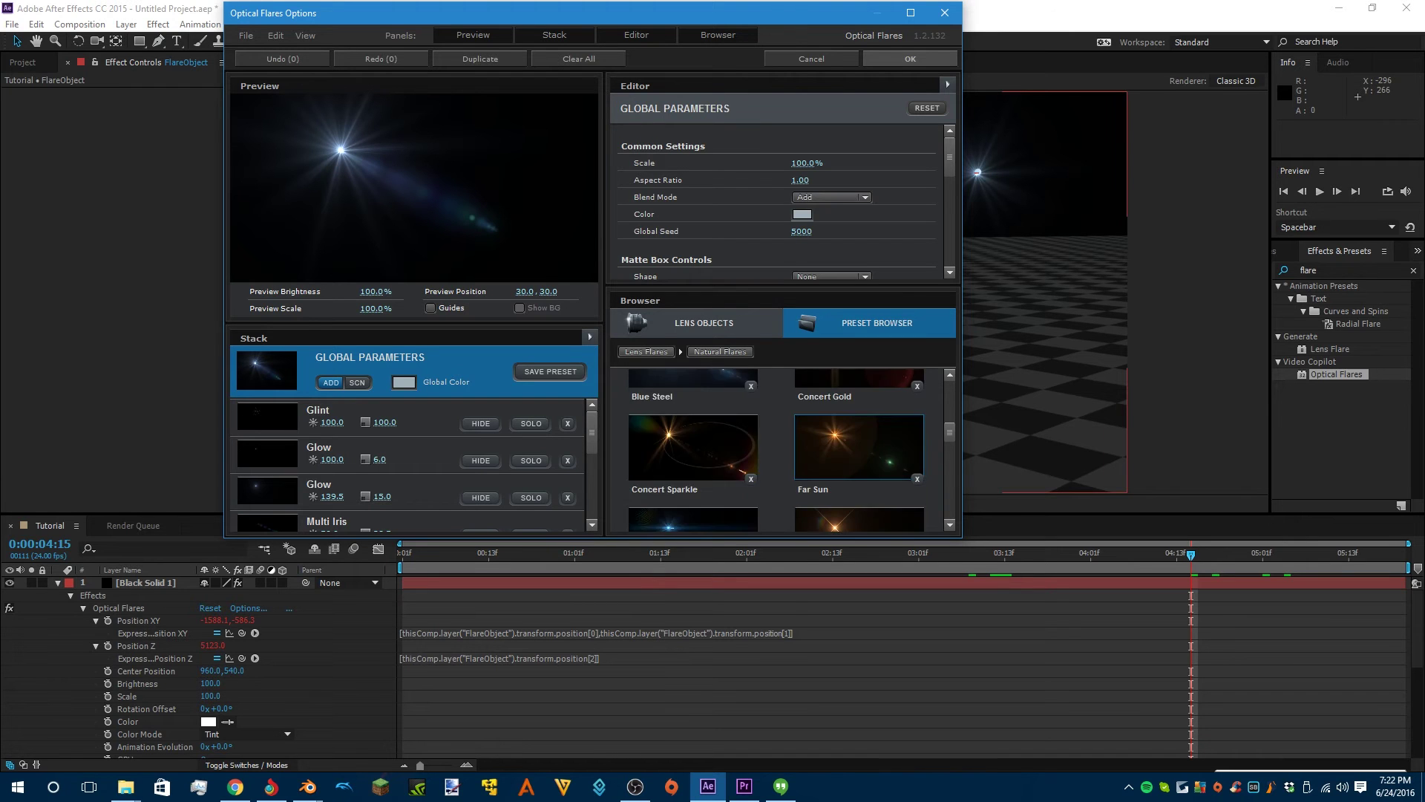
scroll(784, 450, down, 5)
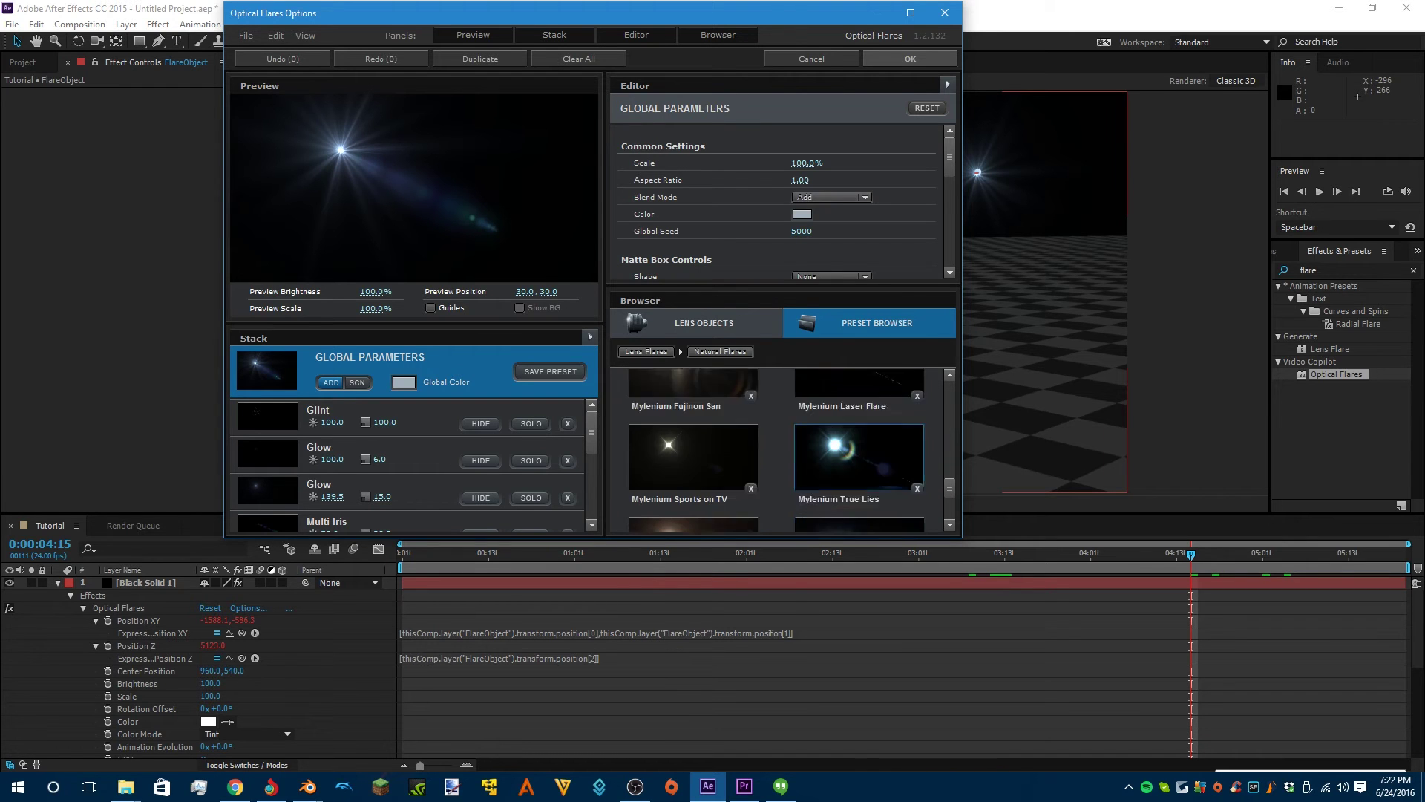
scroll(859, 460, down, 3)
click(859, 471)
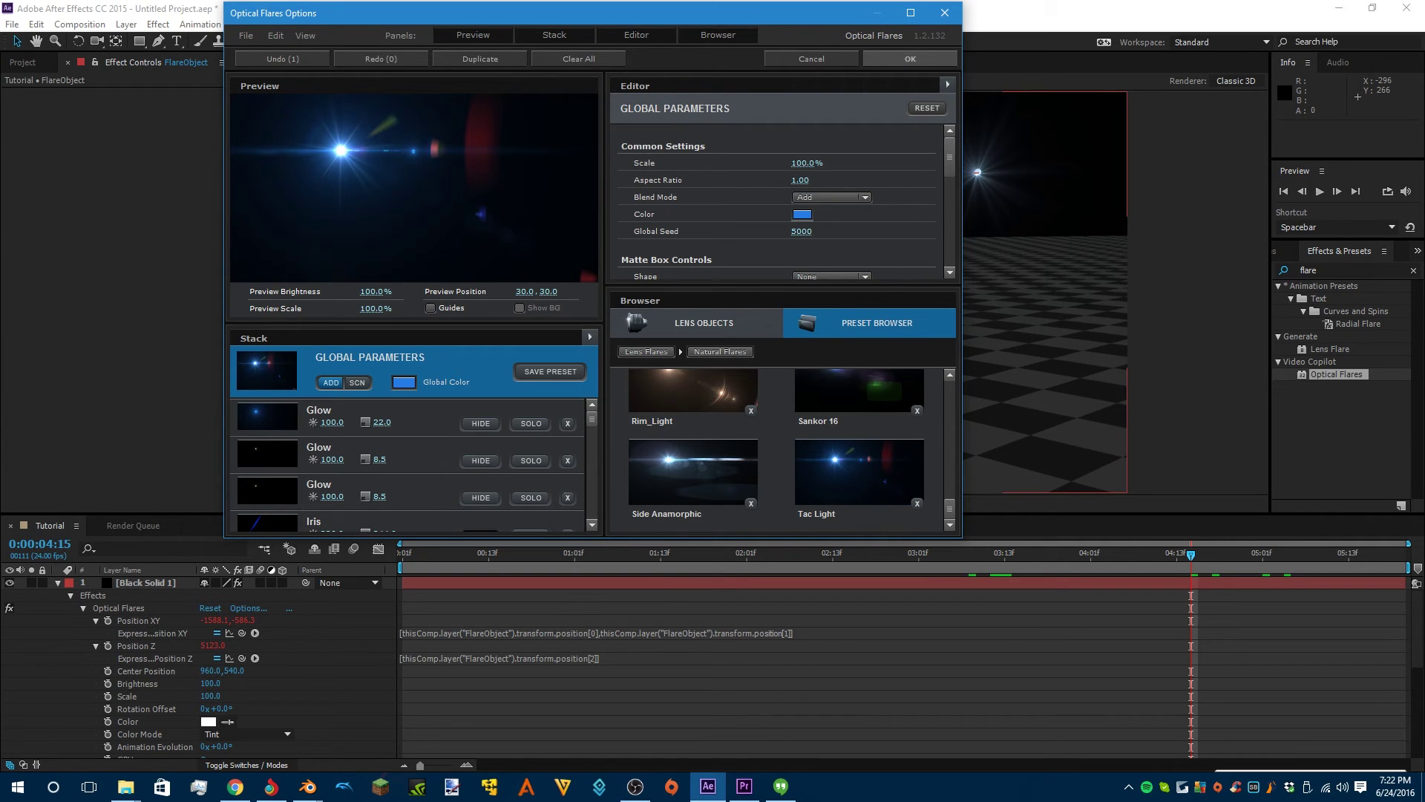
click(911, 58)
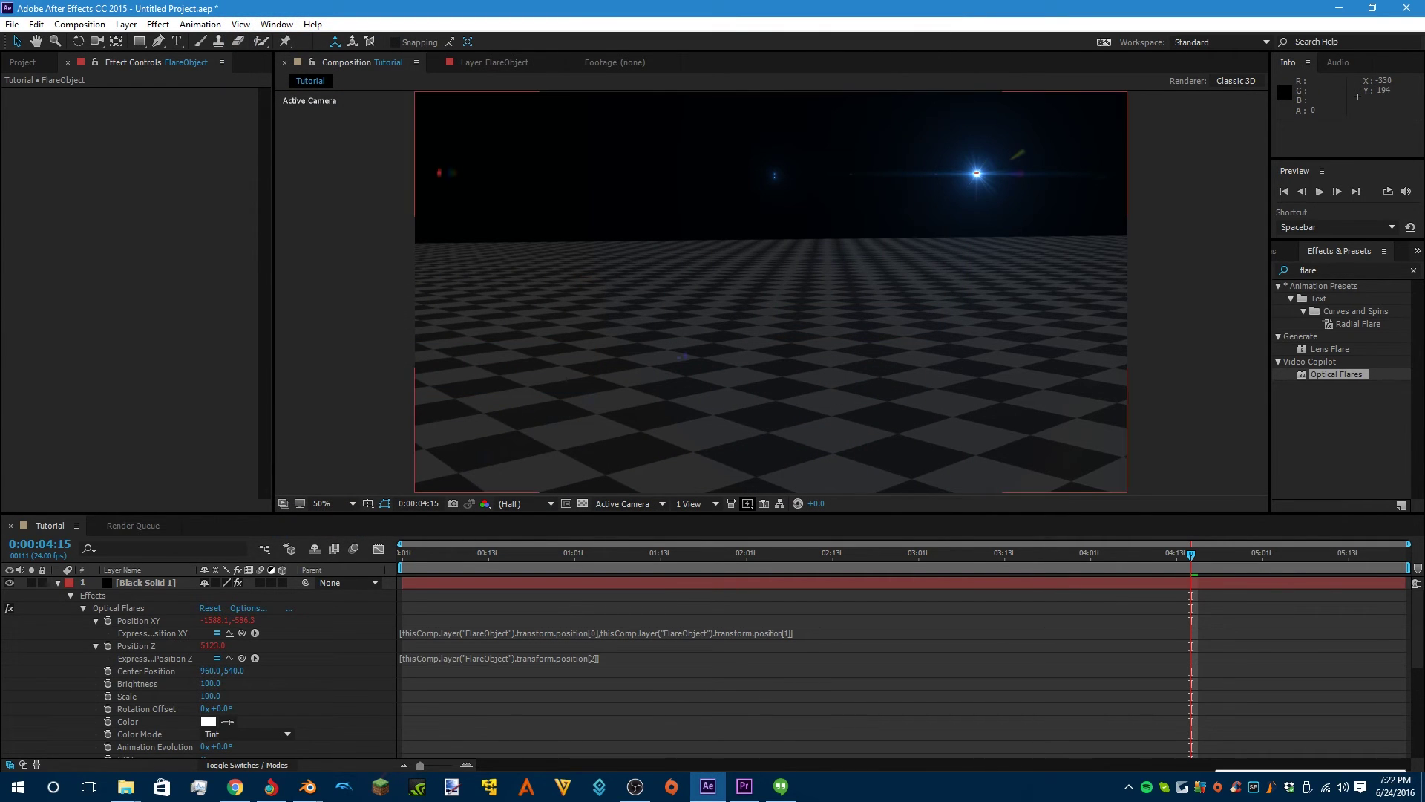
- Turn on Disable 3D Perspective for the black solid's Optical Flares effect and set its Scale to 170
click(119, 608)
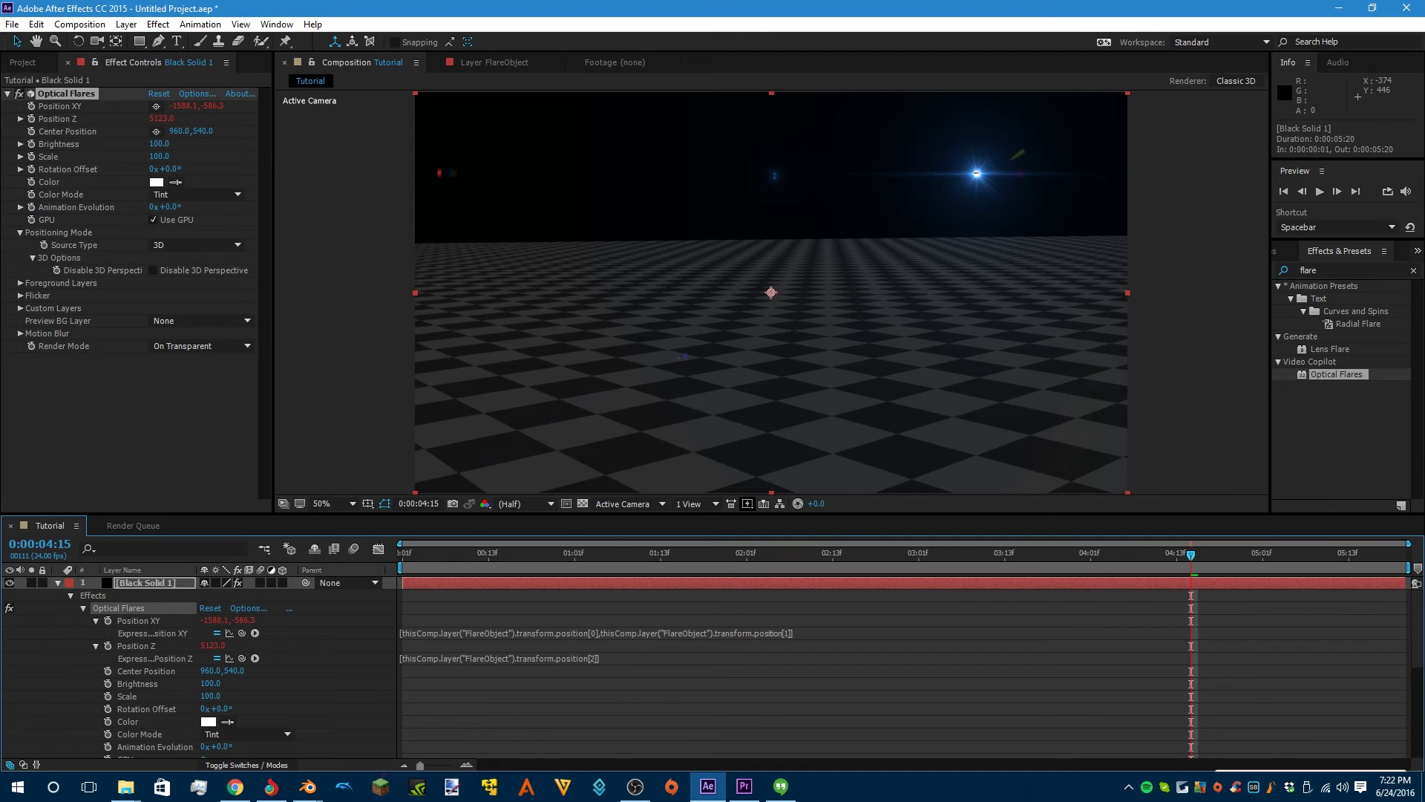
click(153, 270)
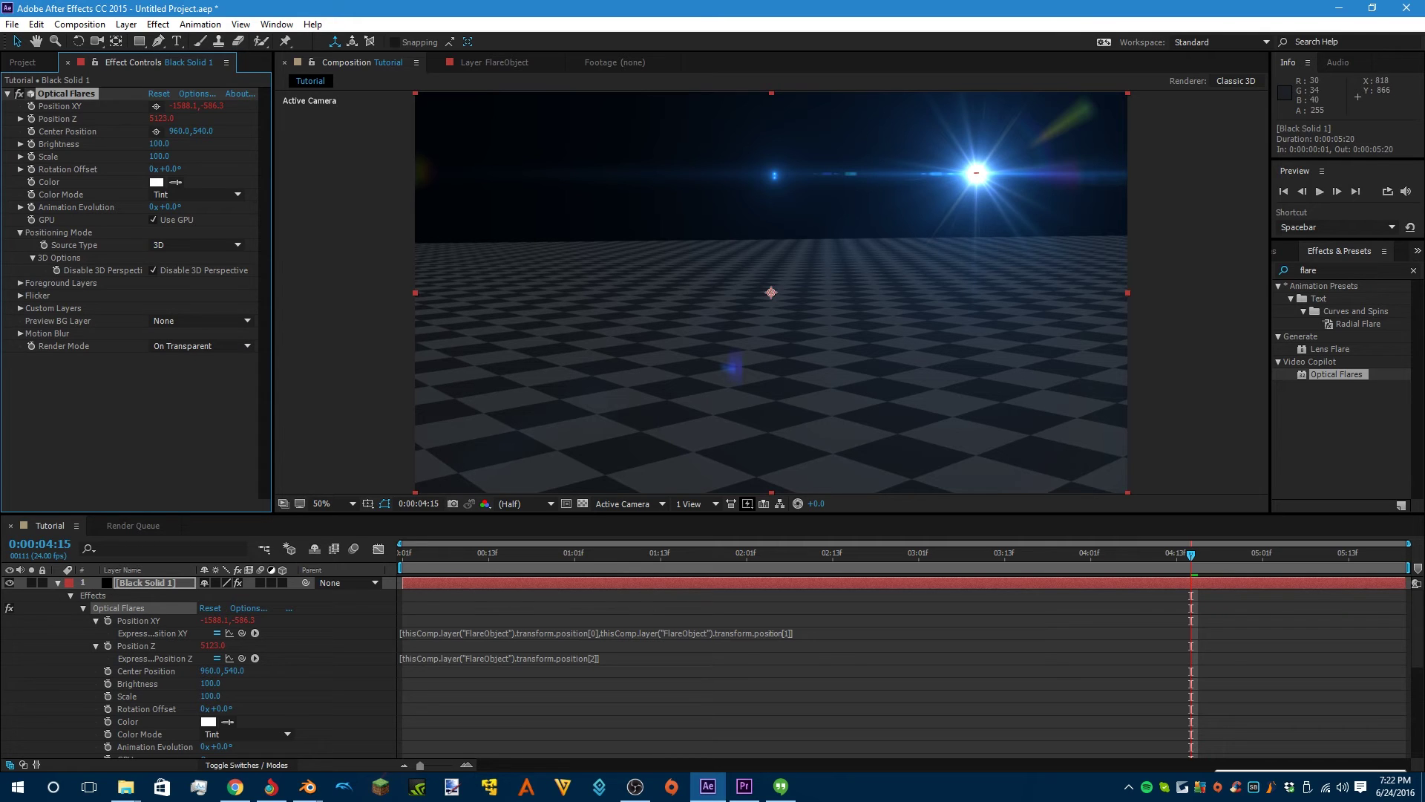
mouse_move(1191, 554)
mouse_down()
mouse_move(1126, 554)
mouse_move(1198, 555)
mouse_up()
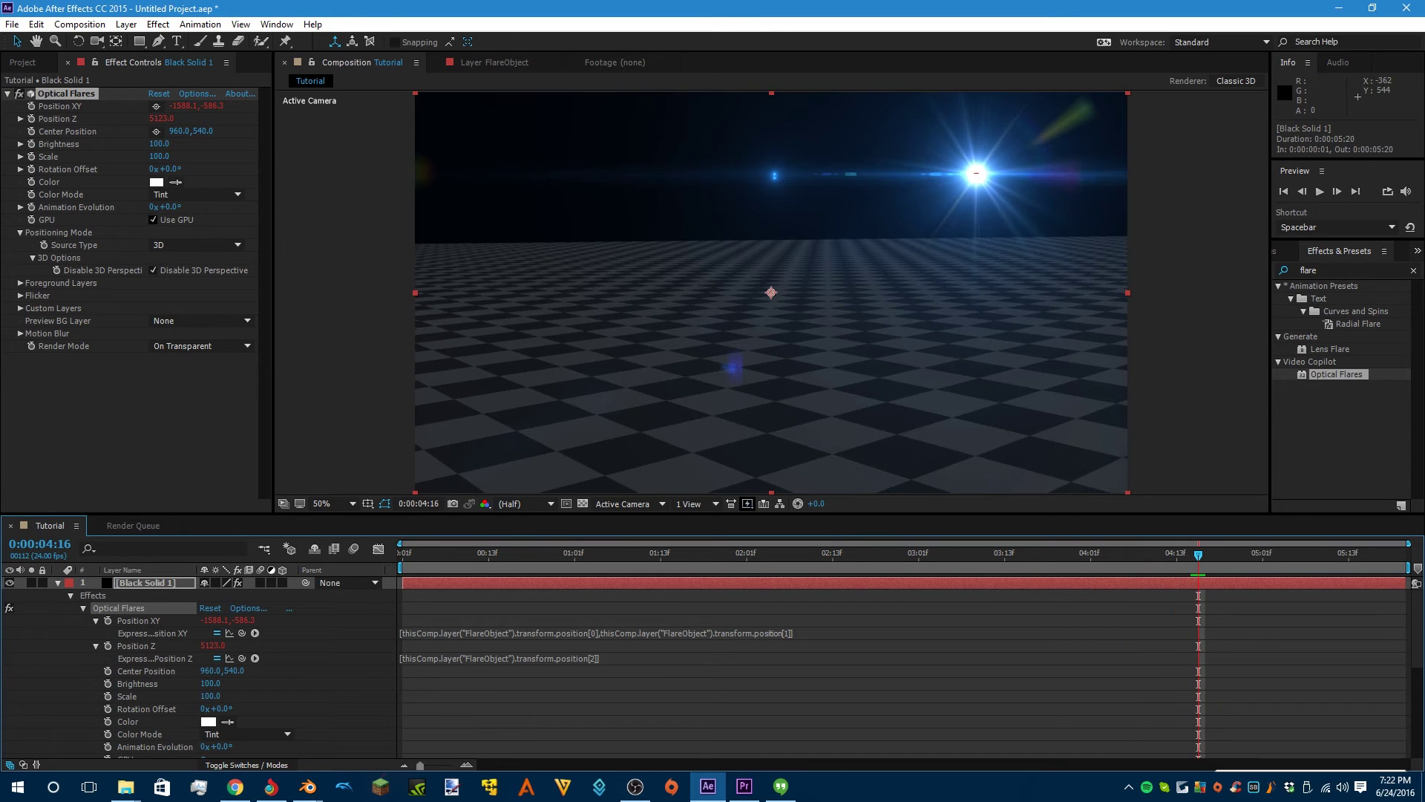
drag(159, 144, 211, 157)
key(ctrl+z)
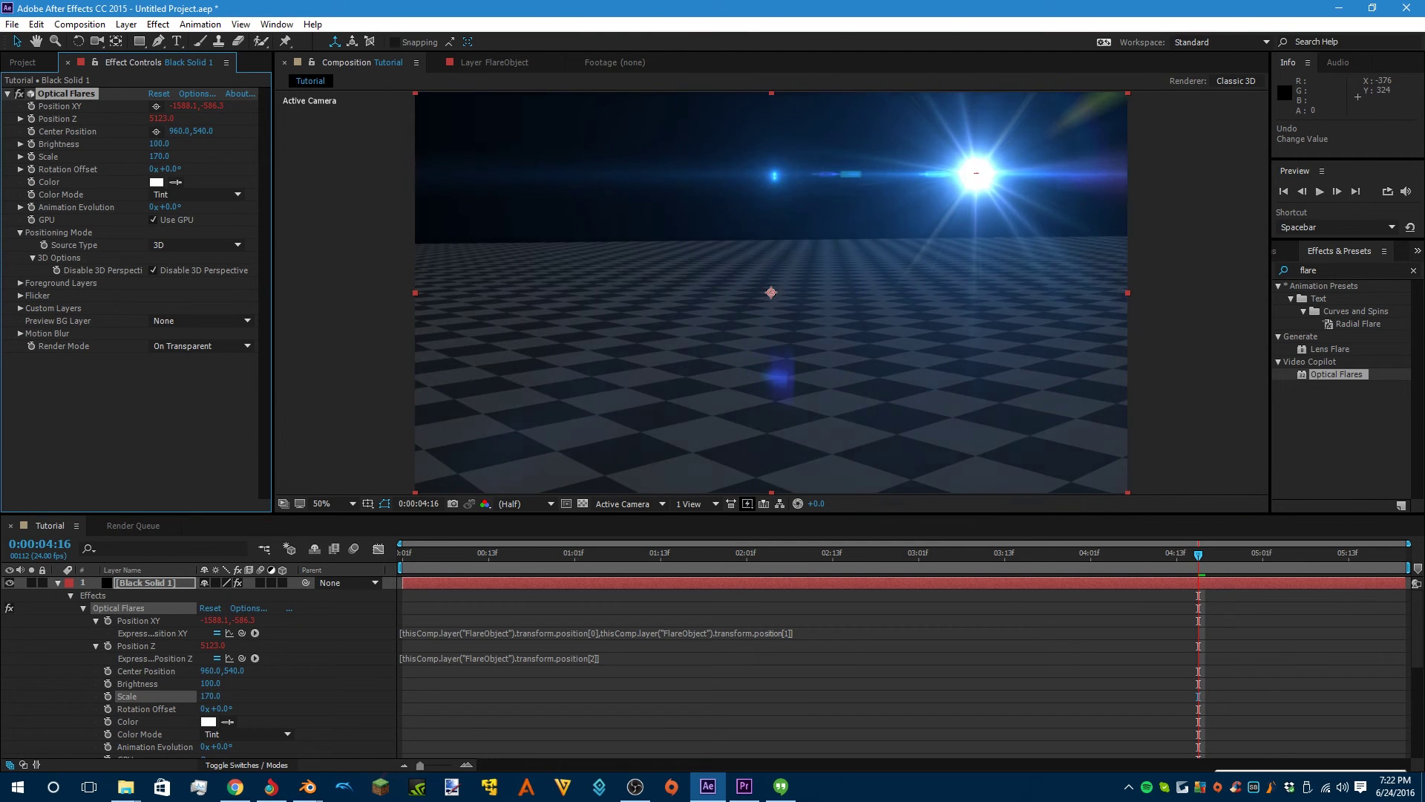
- Set the Optical Flares Scale to 150 on the black solid and open the effect's options
drag(262, 696, 255, 695)
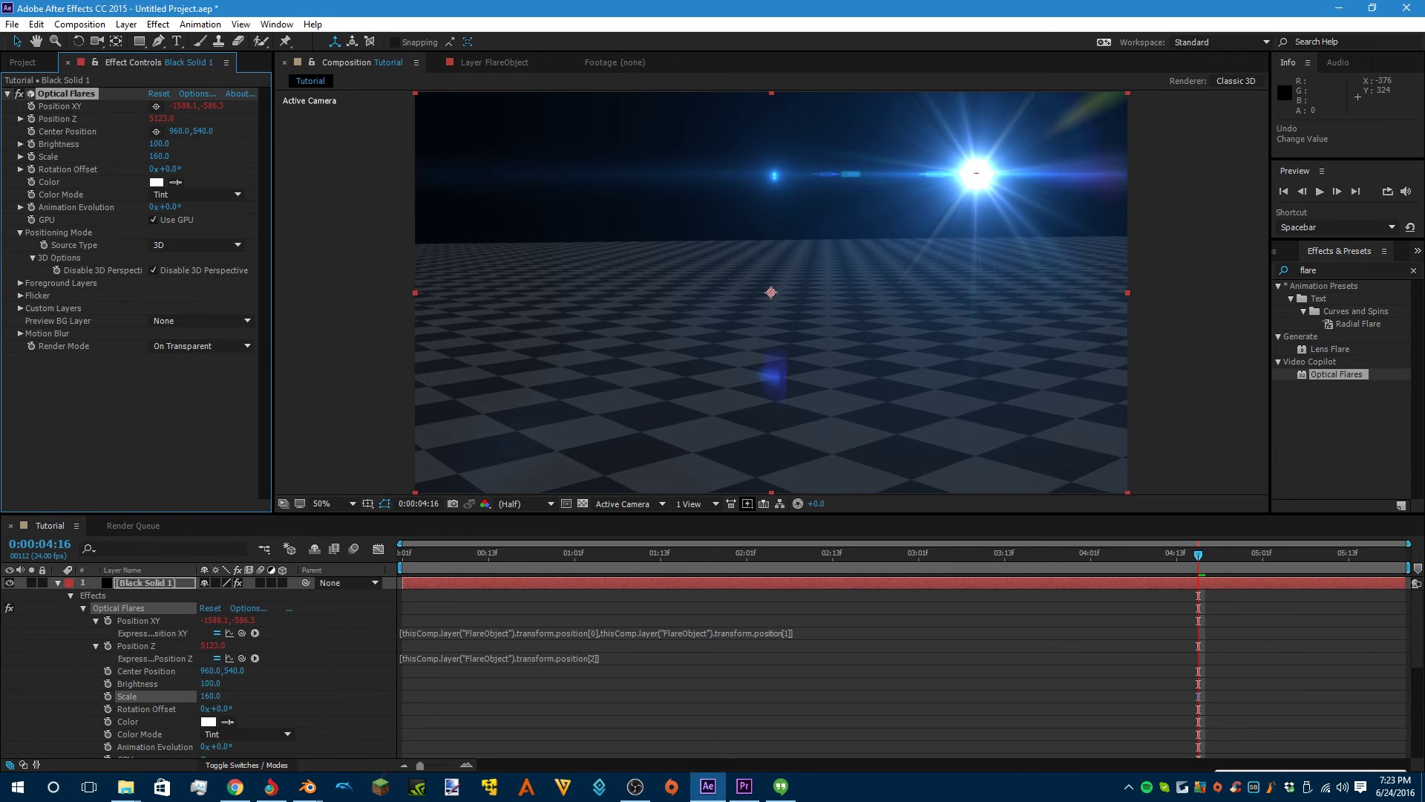
drag(255, 696, 247, 696)
click(197, 94)
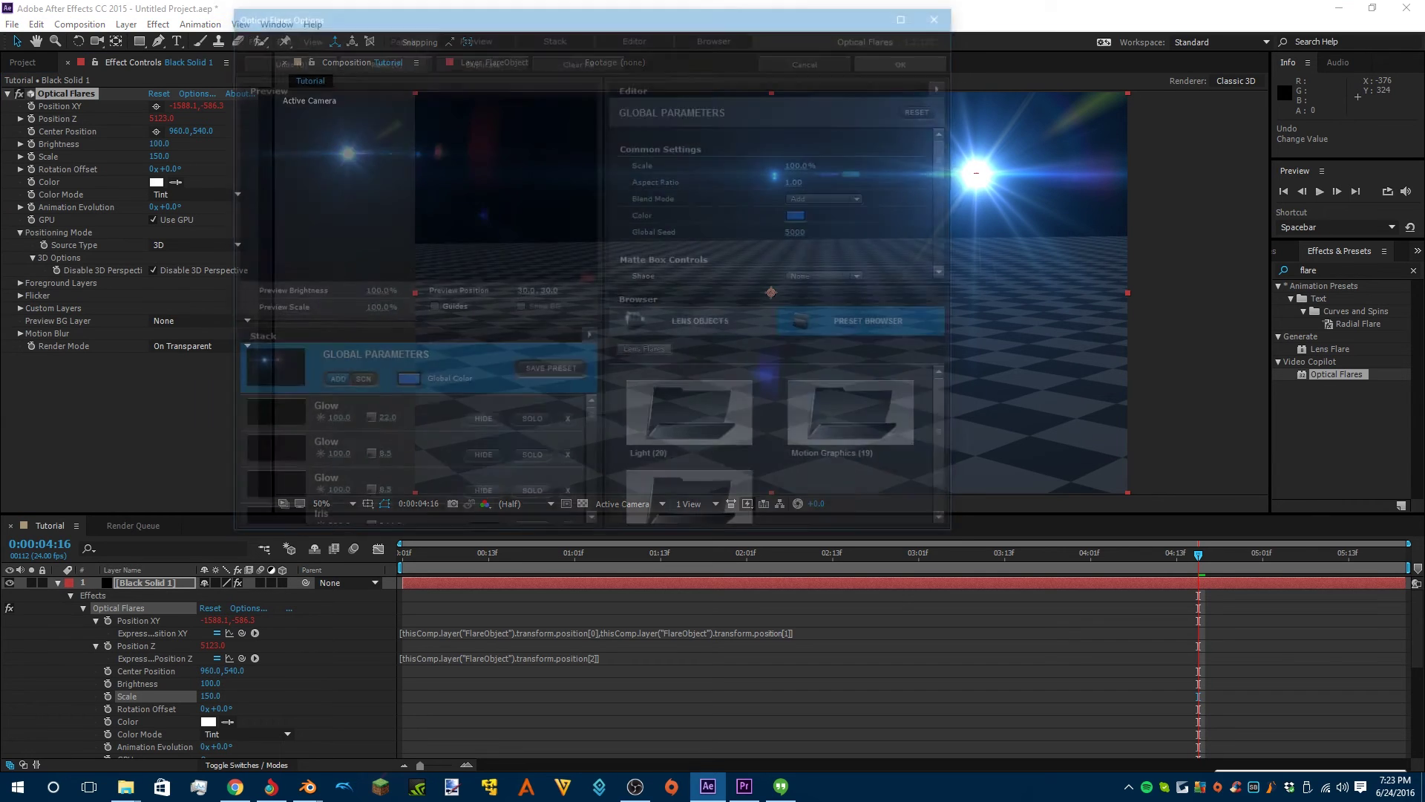
- Try the Grainy, Specks, Grime and Random_Grime lens texture images in the flare's global parameters
scroll(824, 222, down, 2)
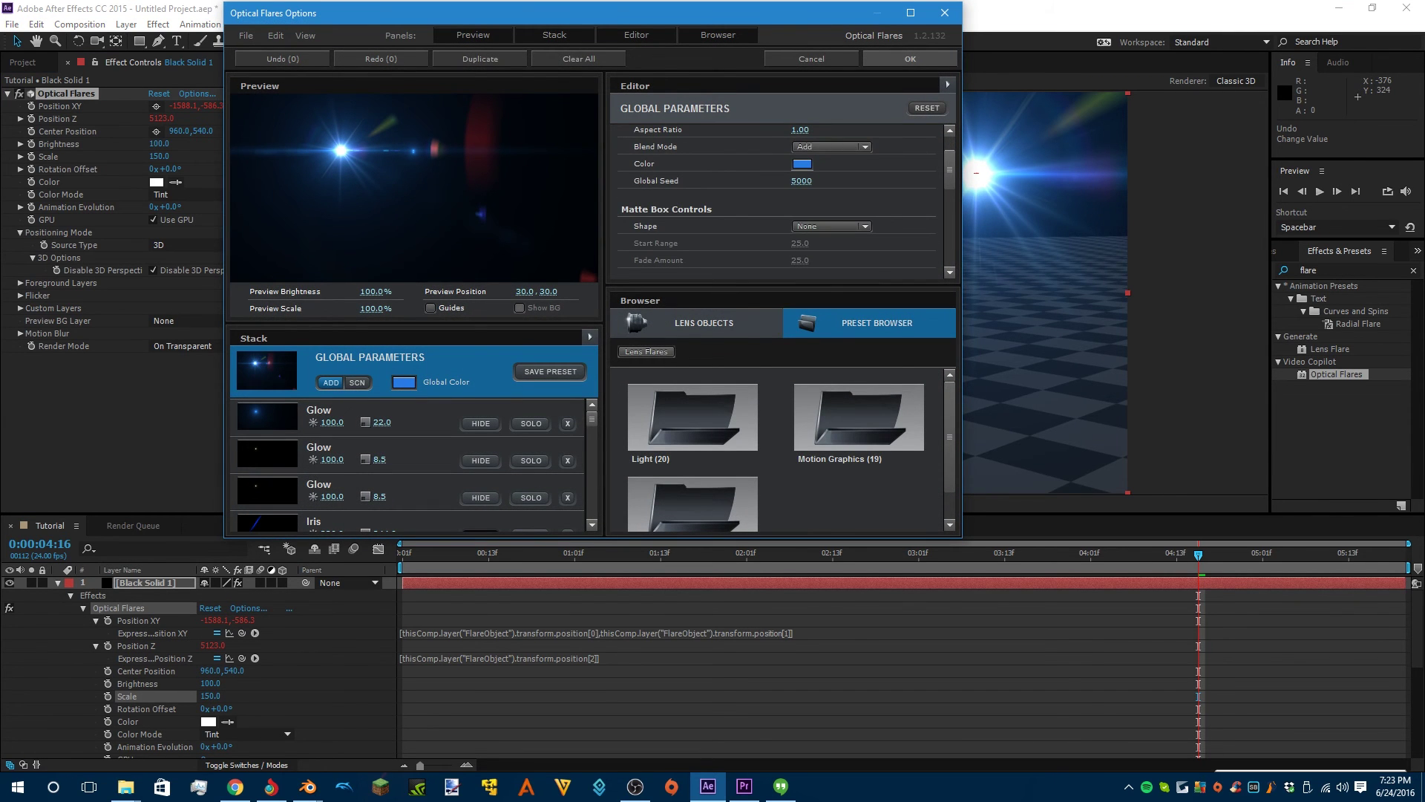
click(635, 787)
click(636, 786)
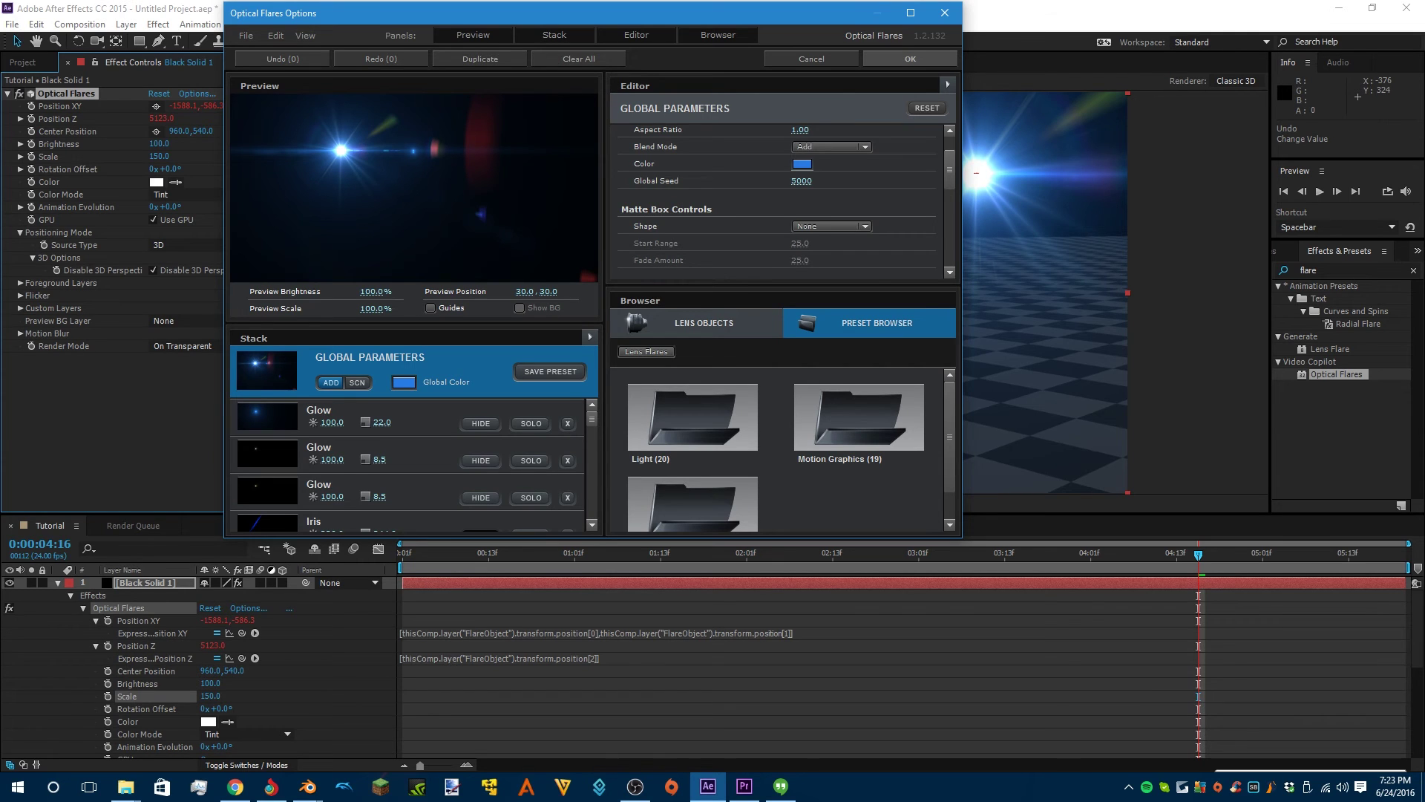
scroll(780, 201, down, 1)
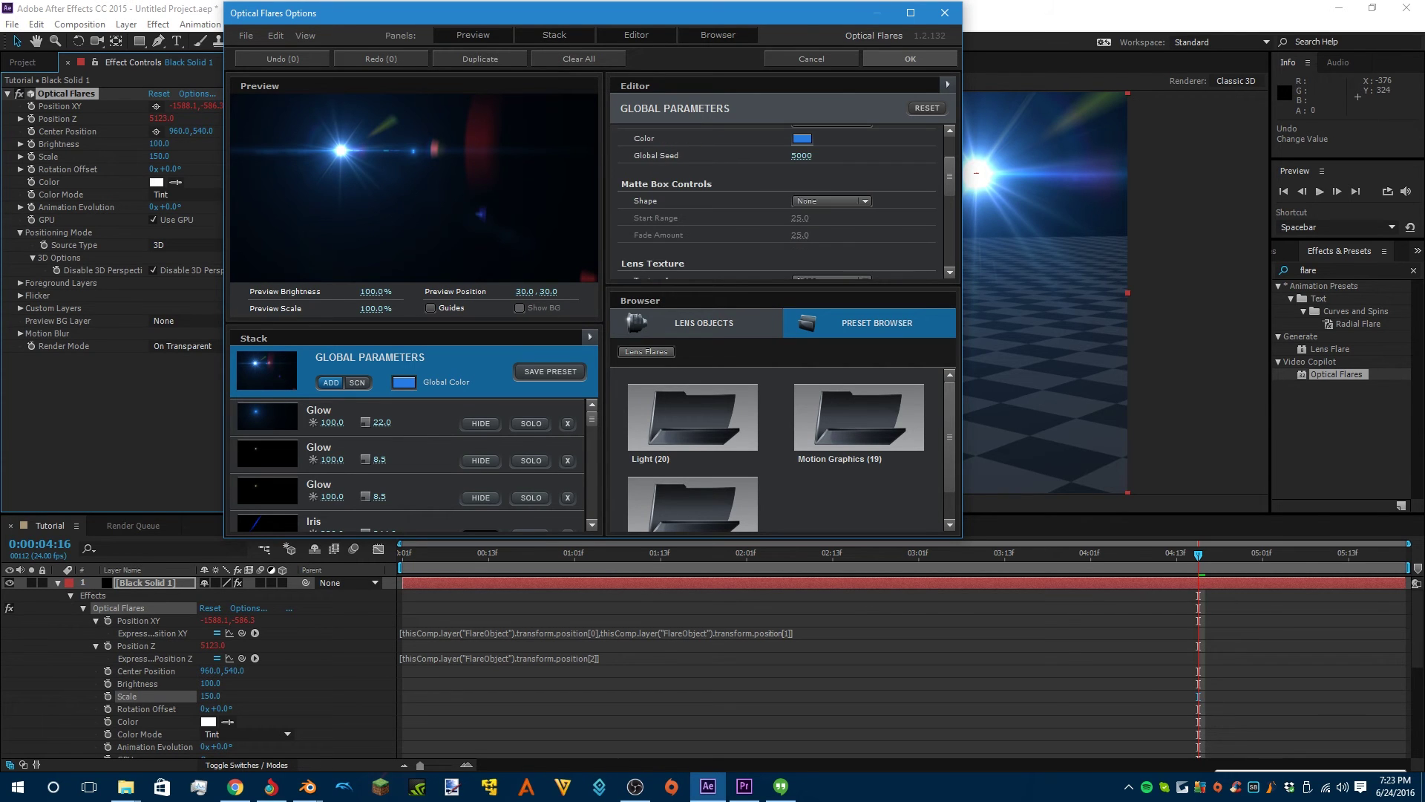
scroll(780, 201, down, 4)
click(832, 179)
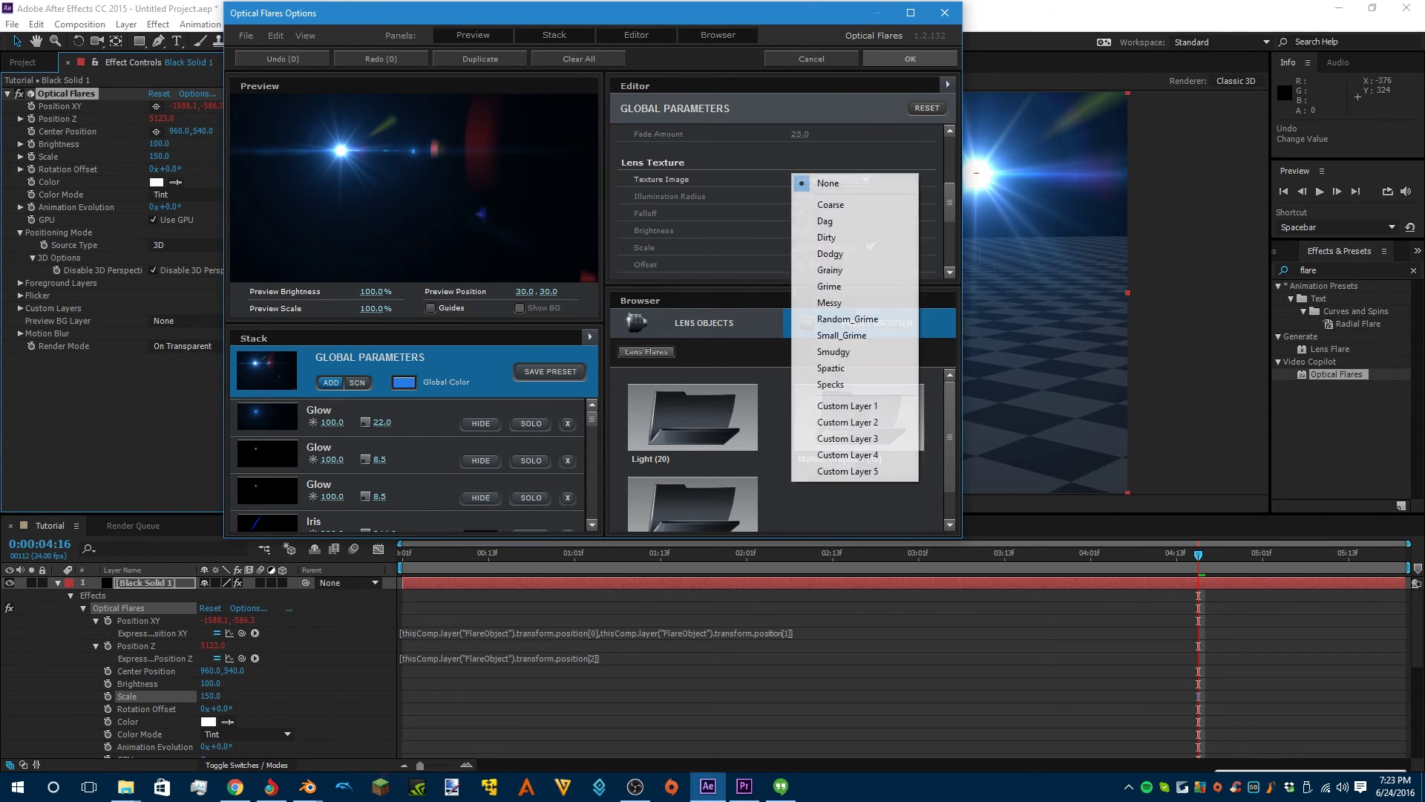
click(830, 269)
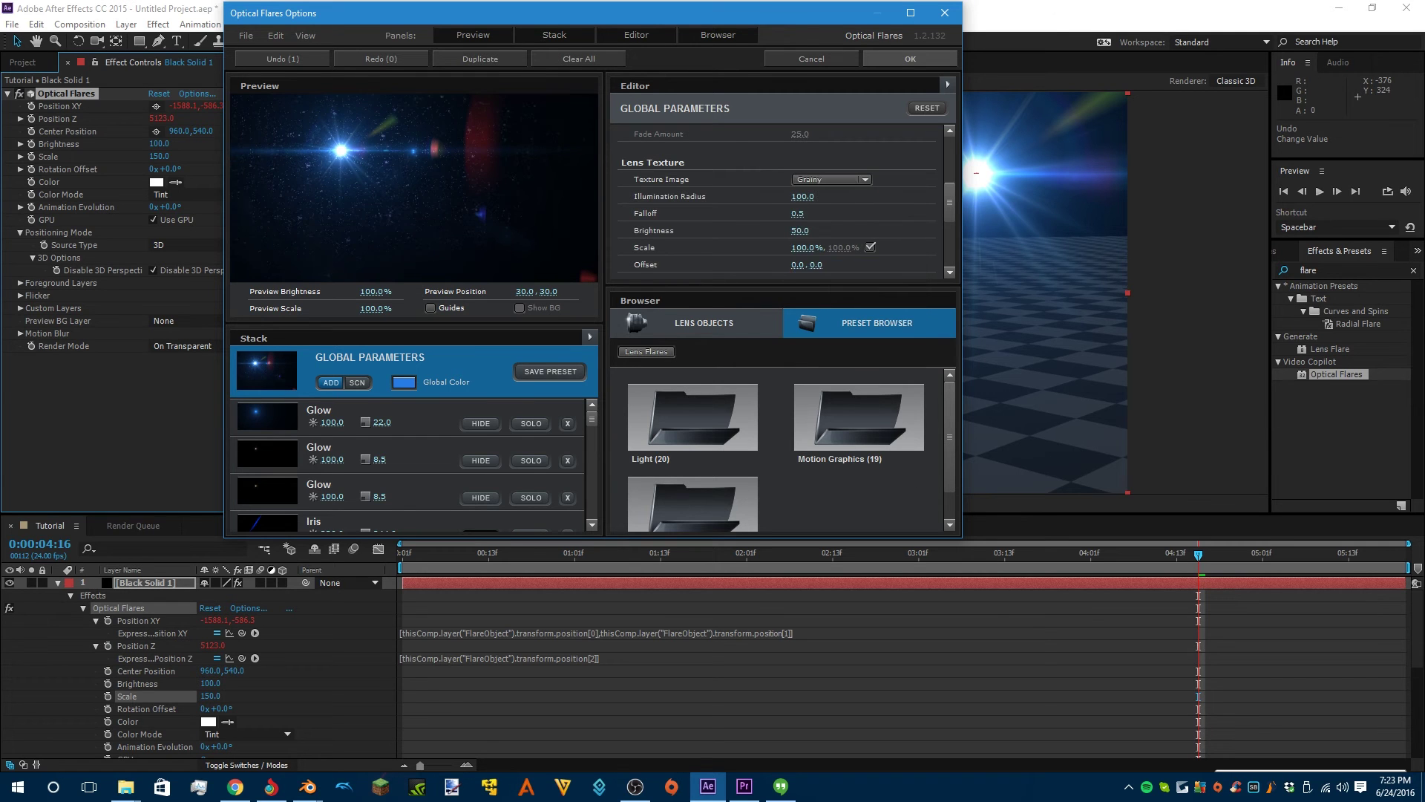
click(832, 179)
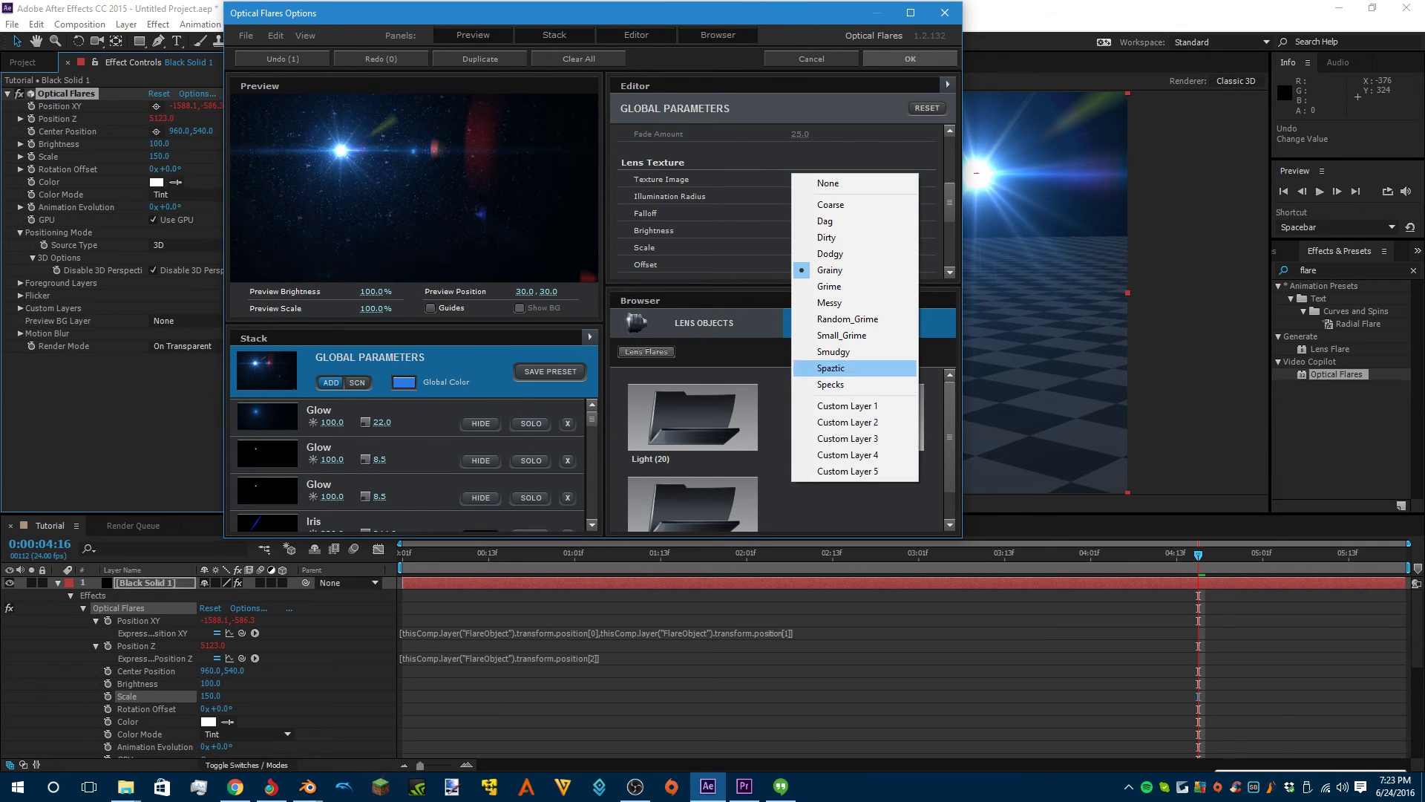
click(830, 384)
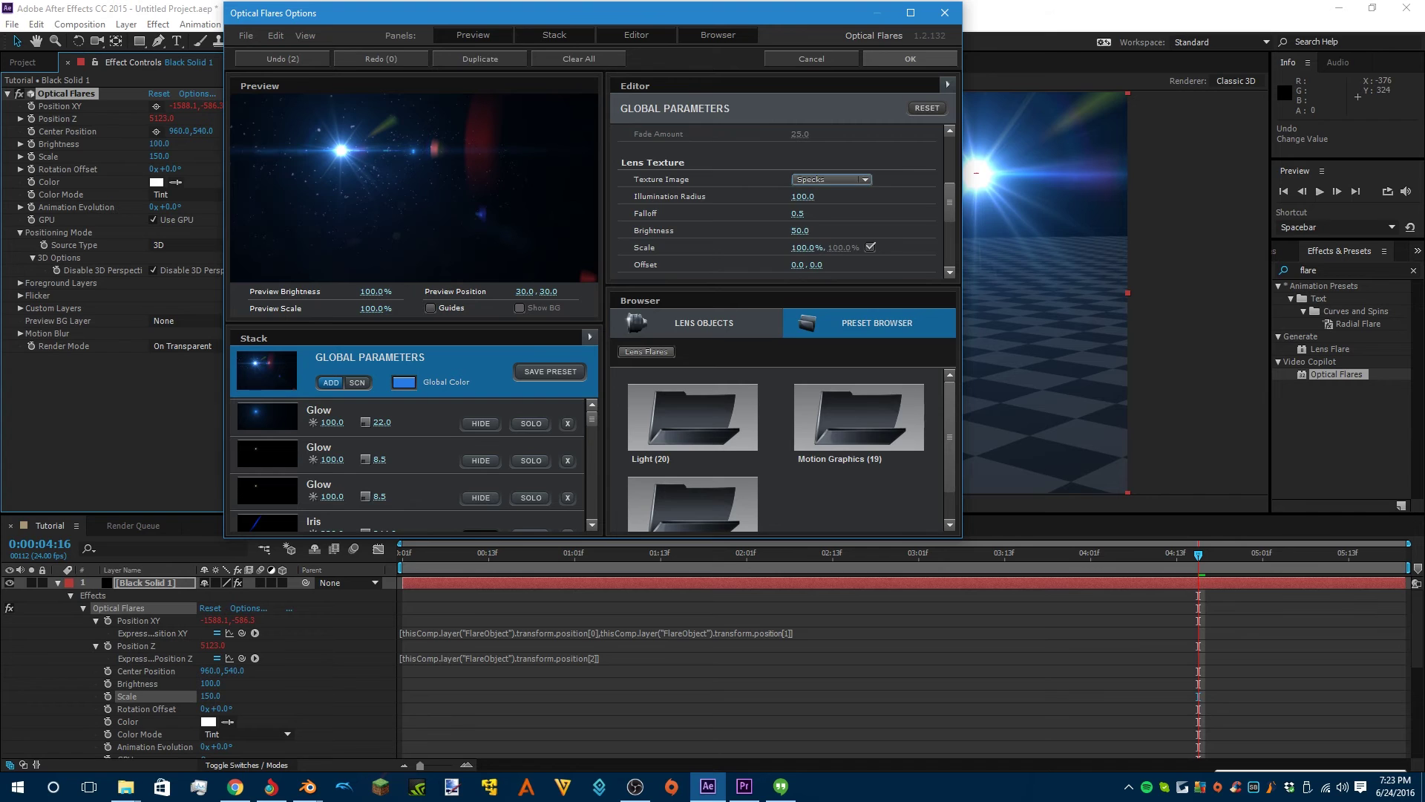
click(831, 179)
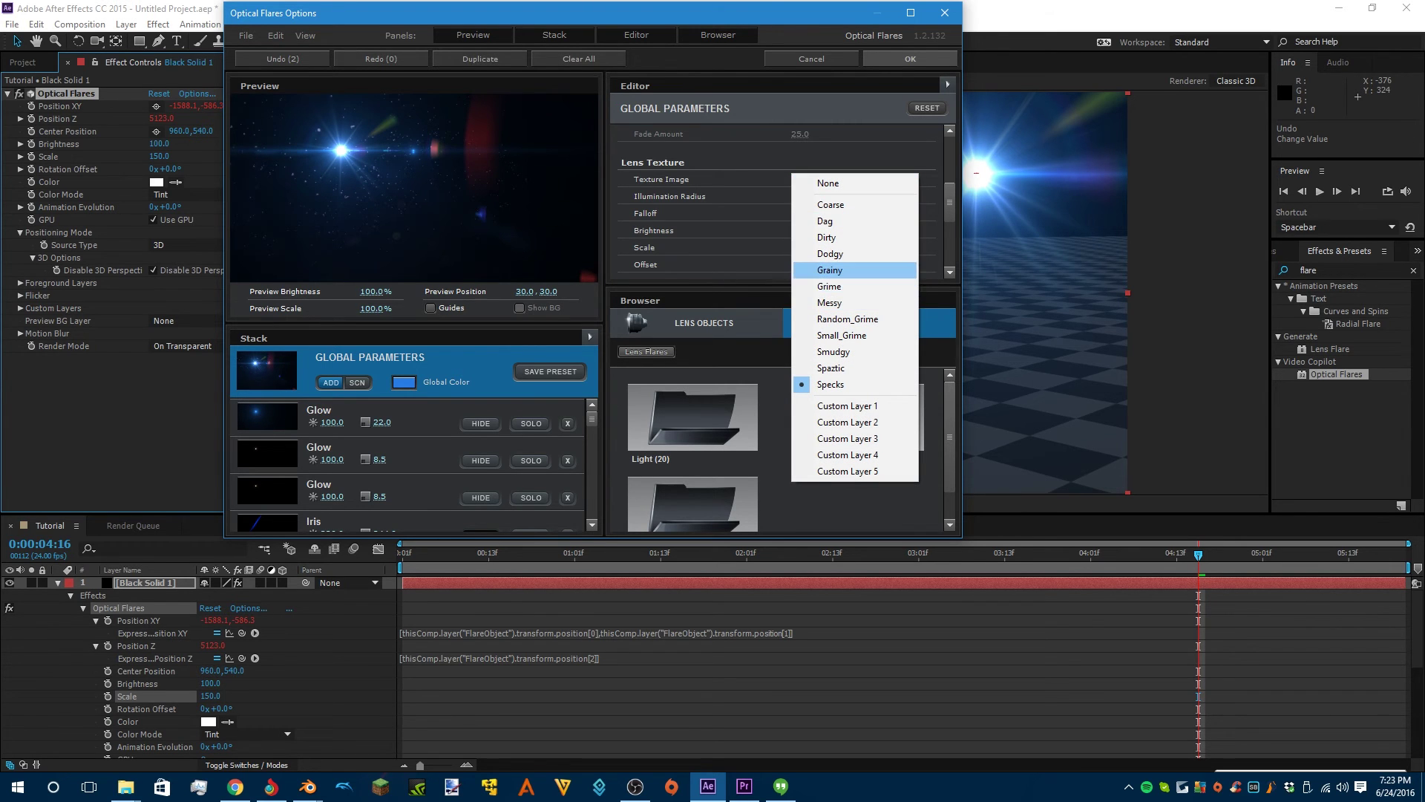
click(830, 286)
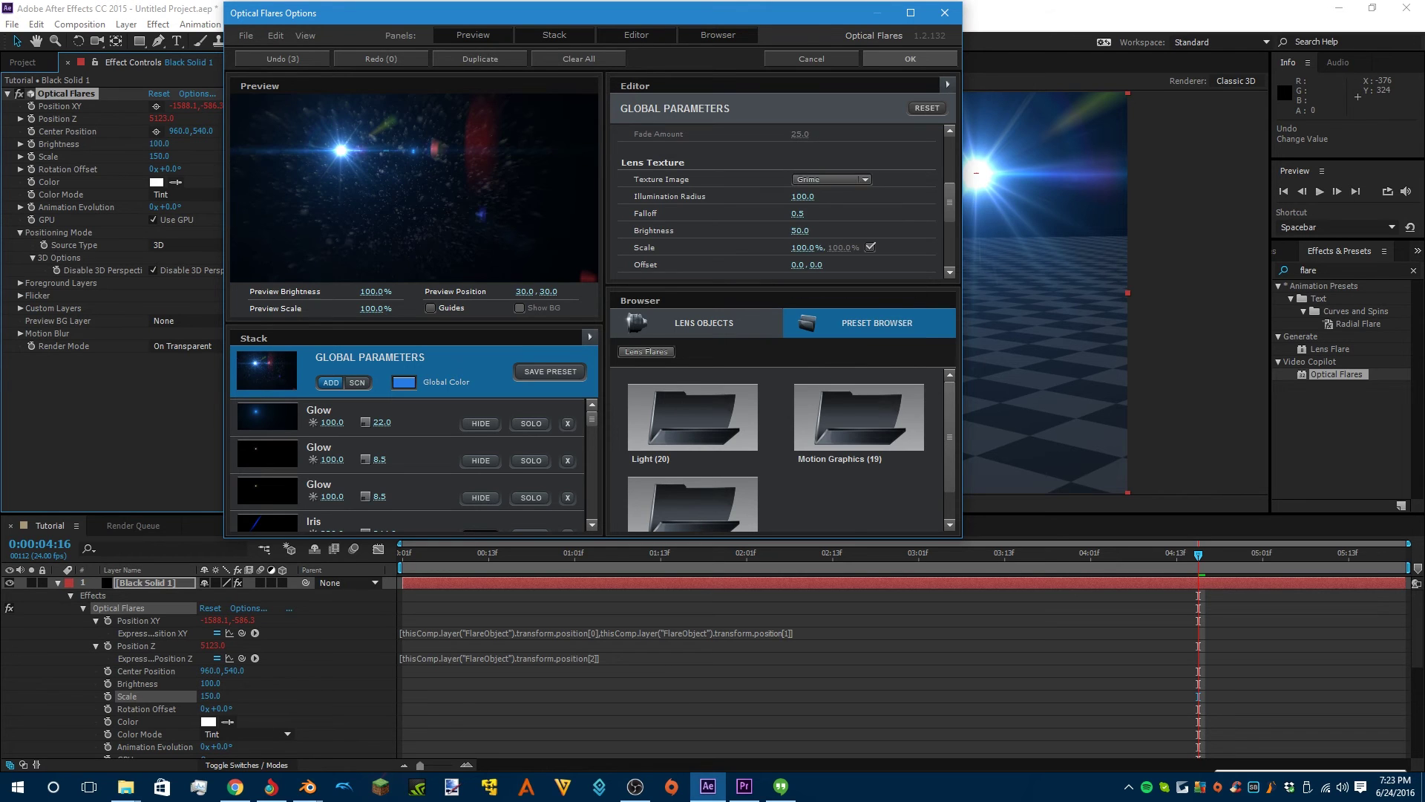
click(829, 179)
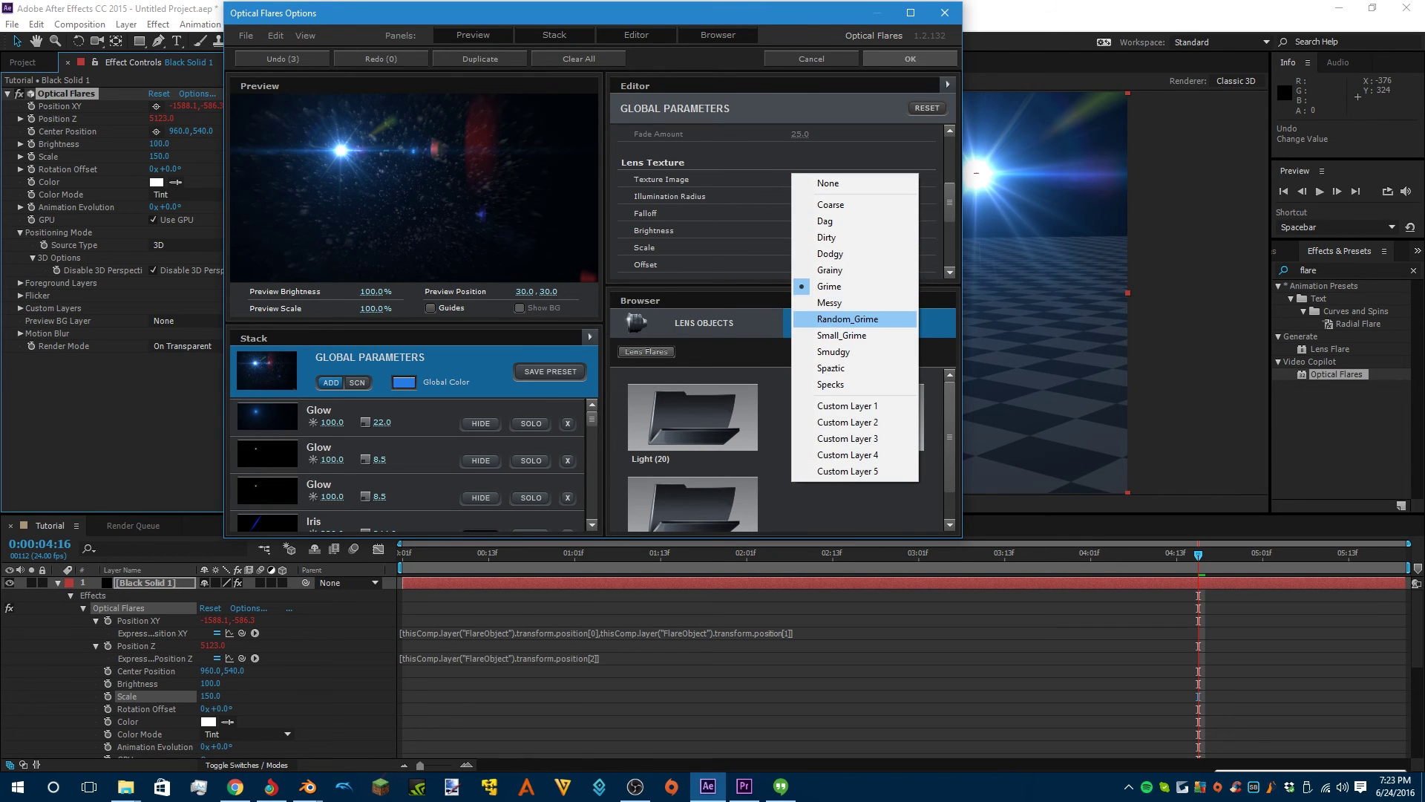
click(847, 318)
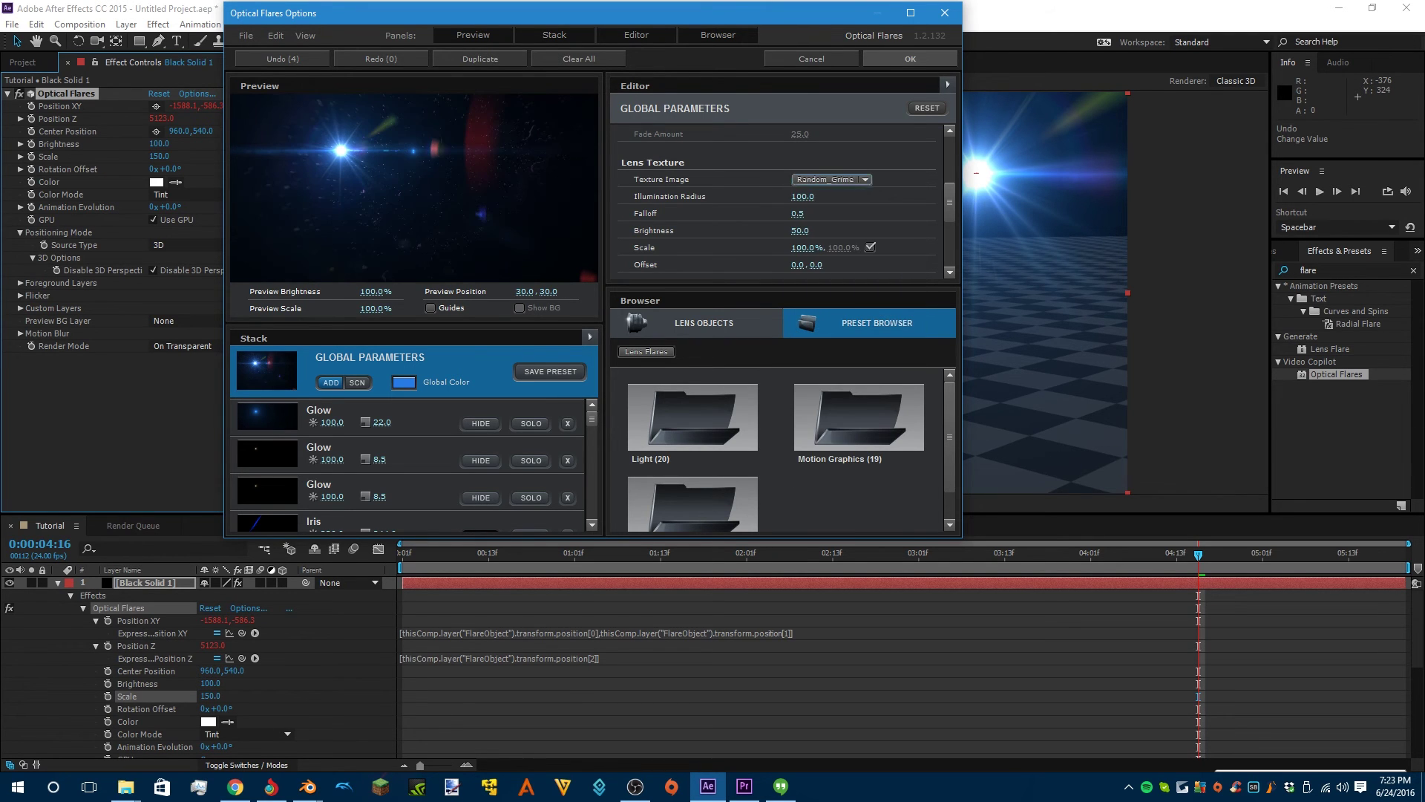
- Set the lens texture image to Smudgy, check it with the preview flare moved across the frame, and apply the options
click(830, 179)
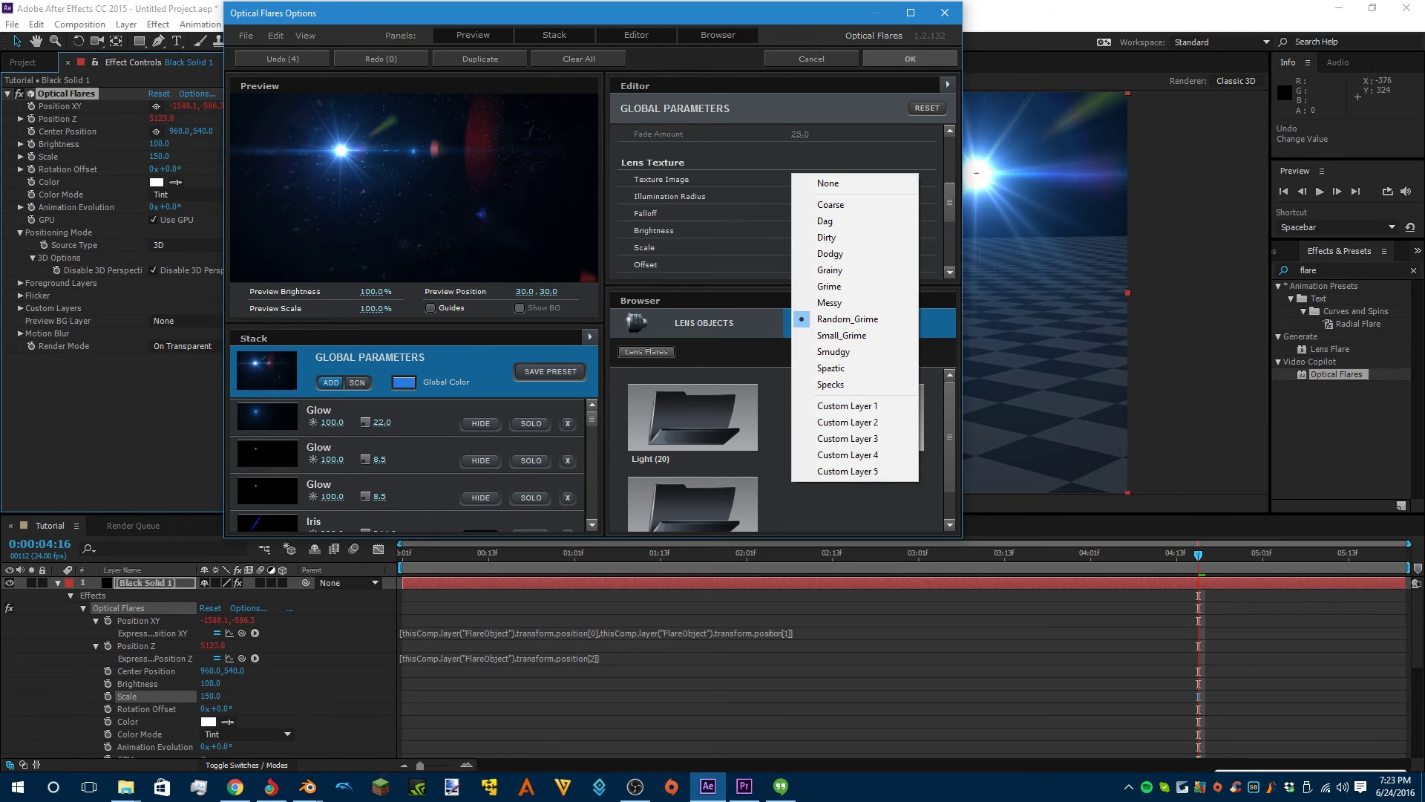
click(833, 351)
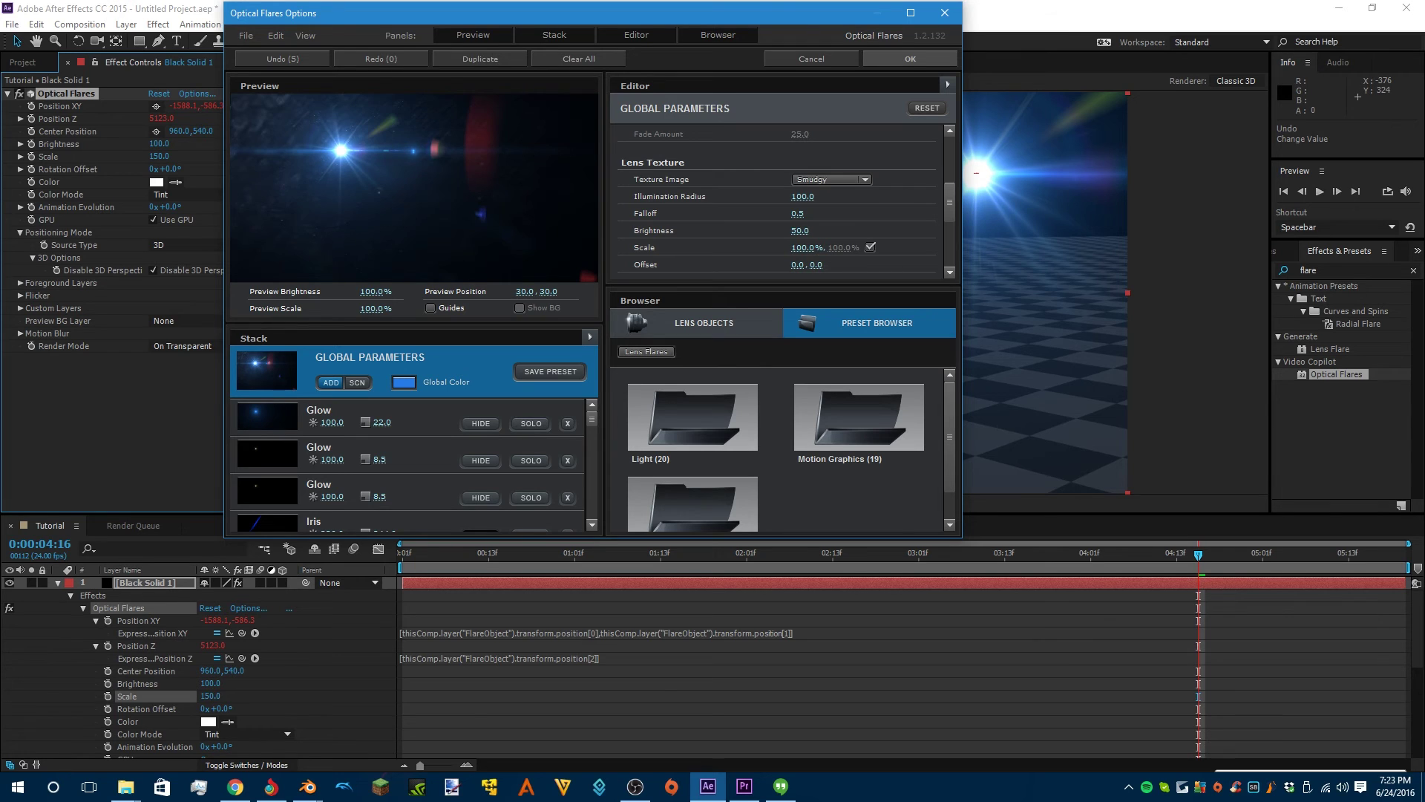
drag(341, 150, 550, 133)
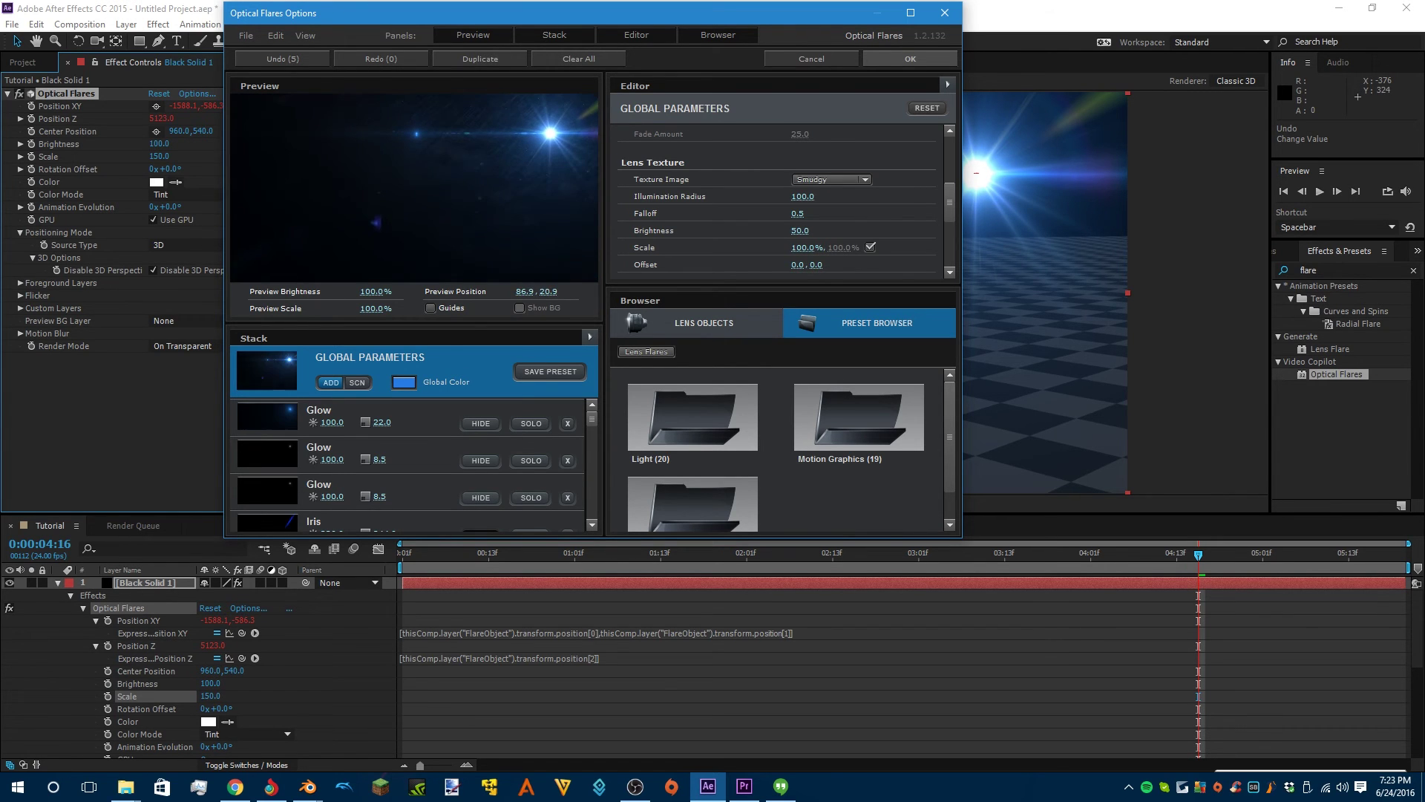
click(910, 59)
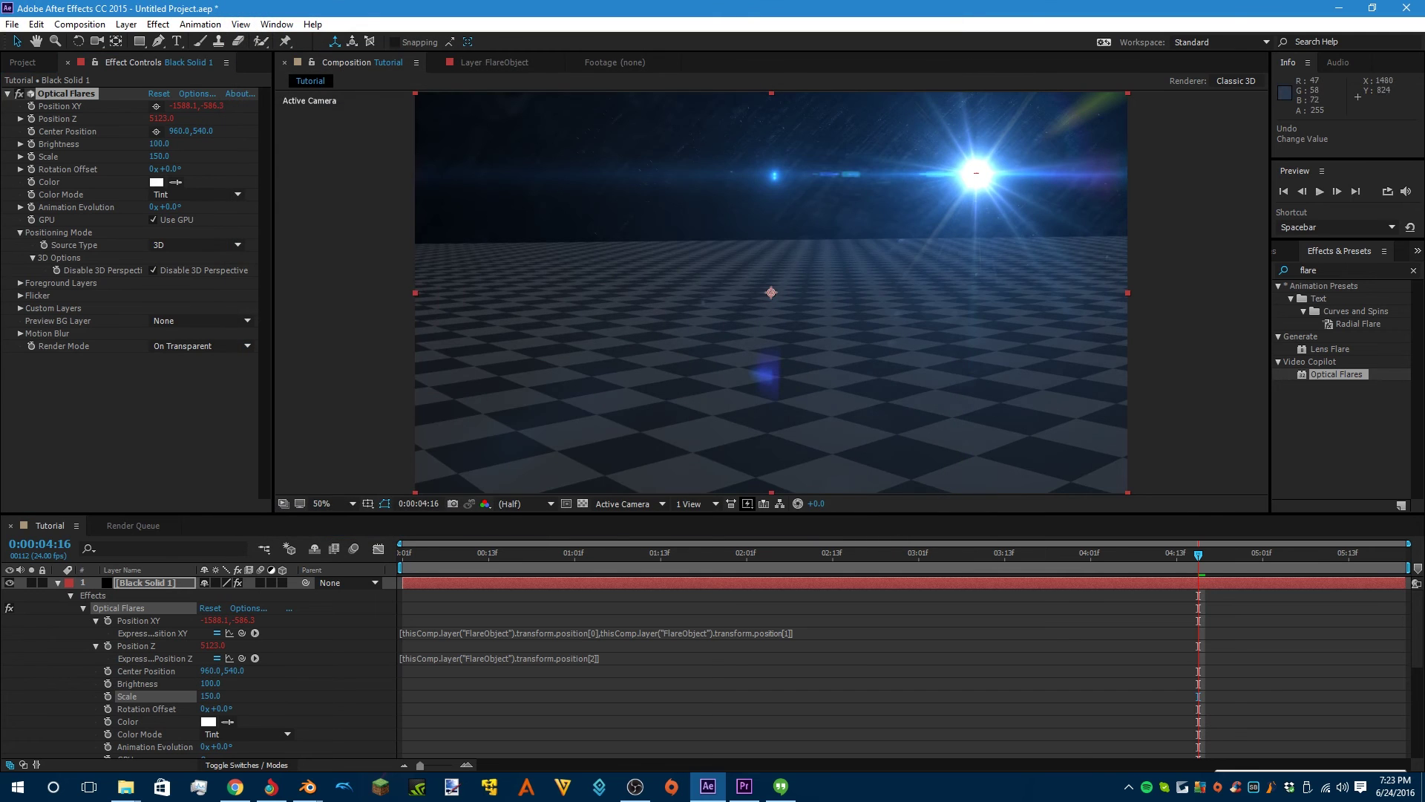
- Check the flare's glow at frames around 0:00:02:13 and 0:00:02:07, and collapse the Position XY and Position Z expressions
drag(1198, 554, 832, 555)
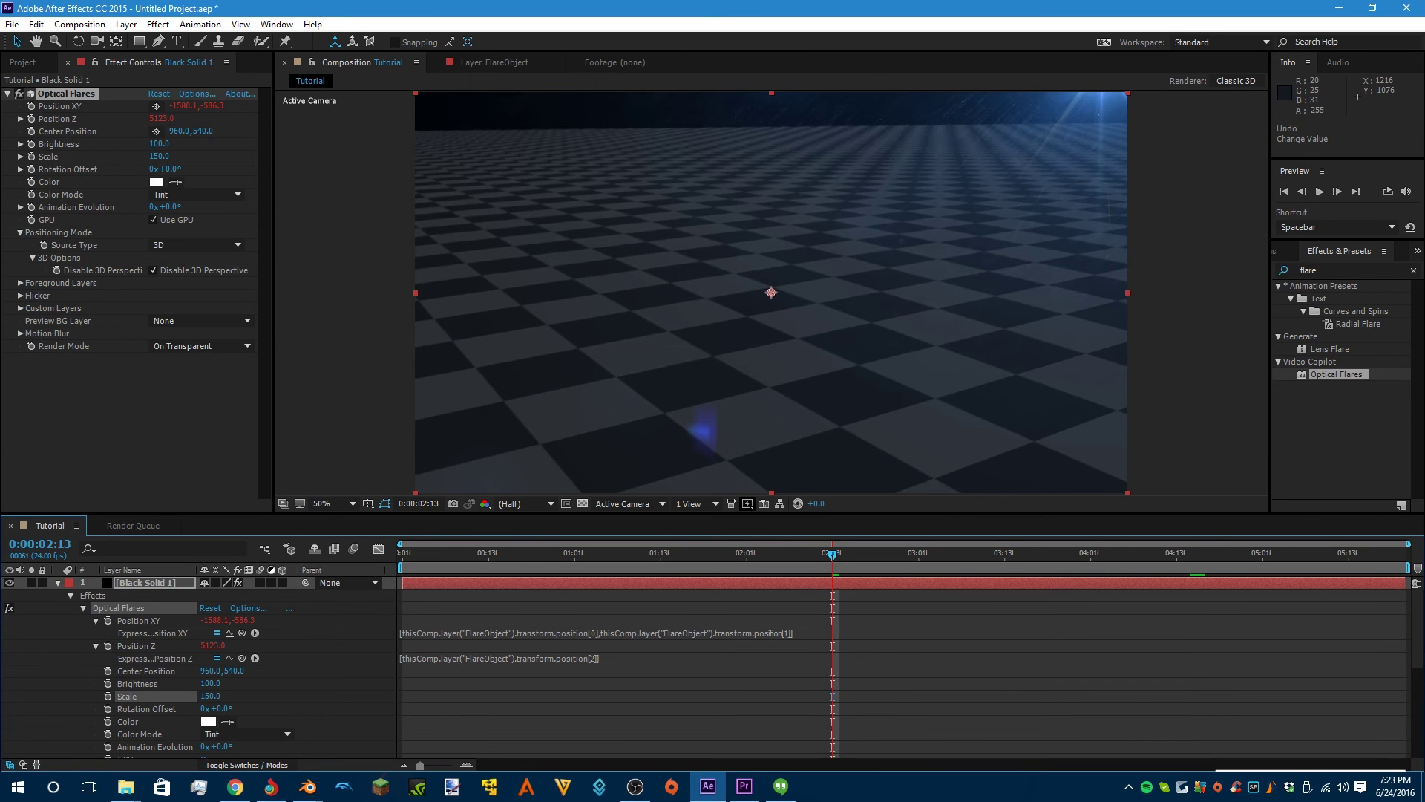
drag(832, 554, 789, 555)
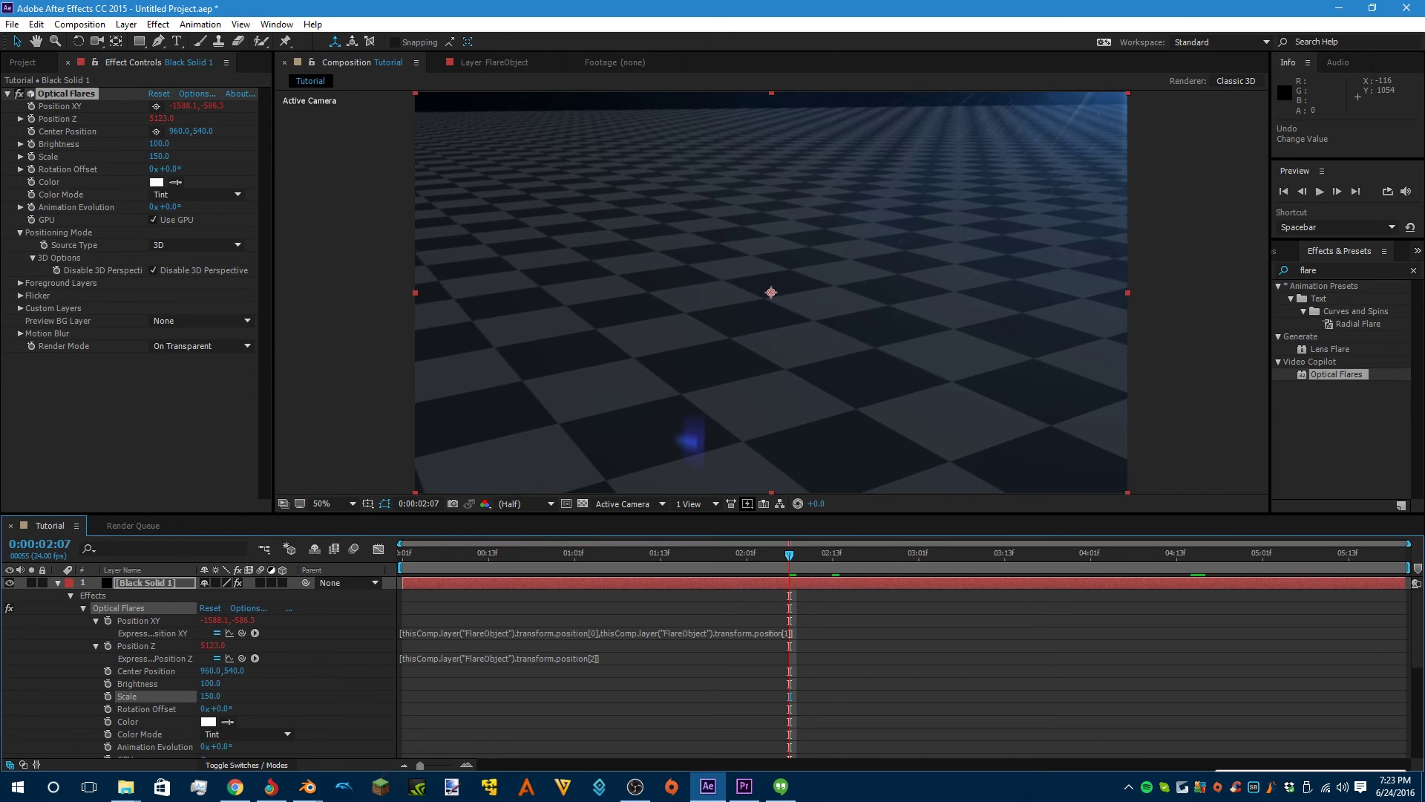
click(96, 621)
click(96, 634)
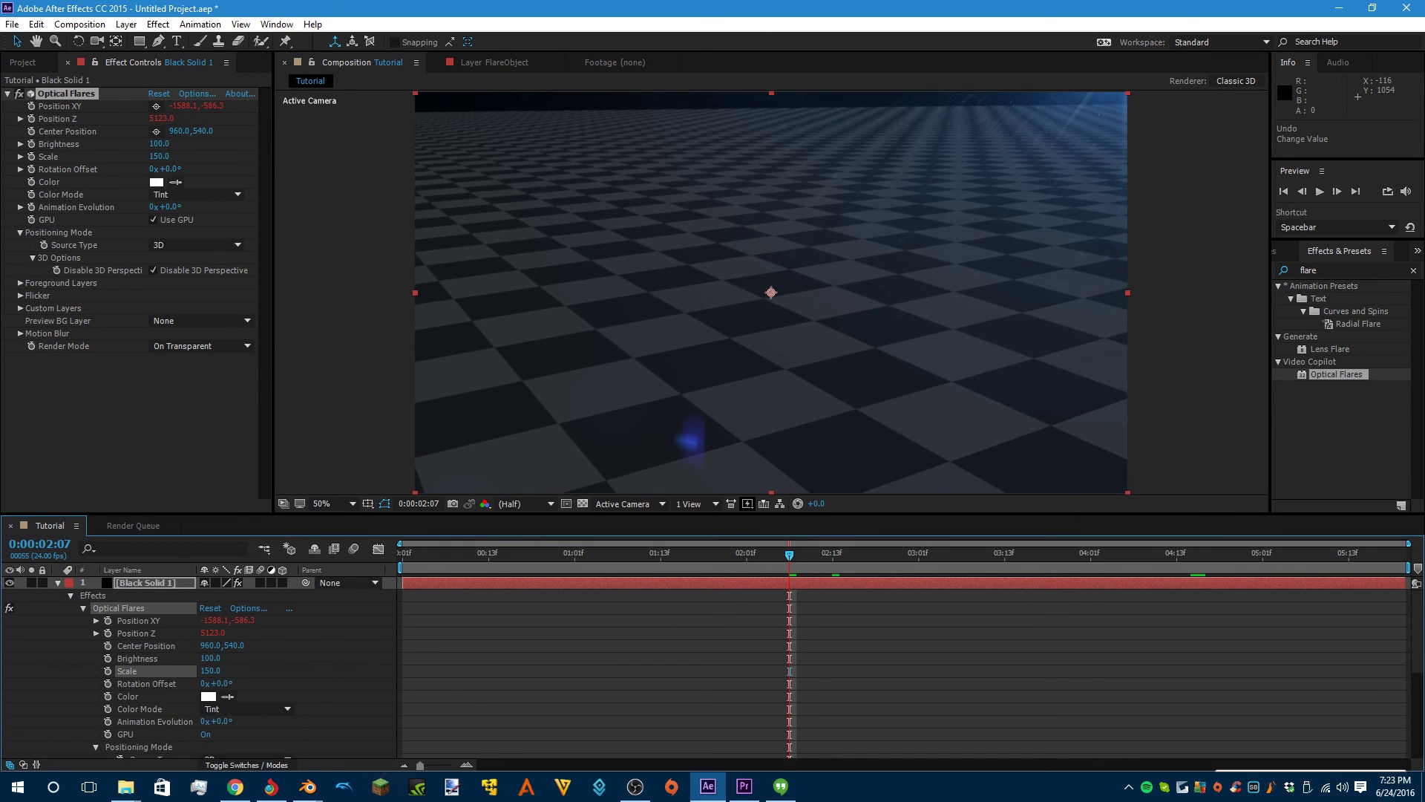
scroll(148, 668, down, 3)
scroll(148, 668, up, 3)
- Enable keyframing for the flare's Brightness at 0:00:00:01 and set it to 0 there
key(space)
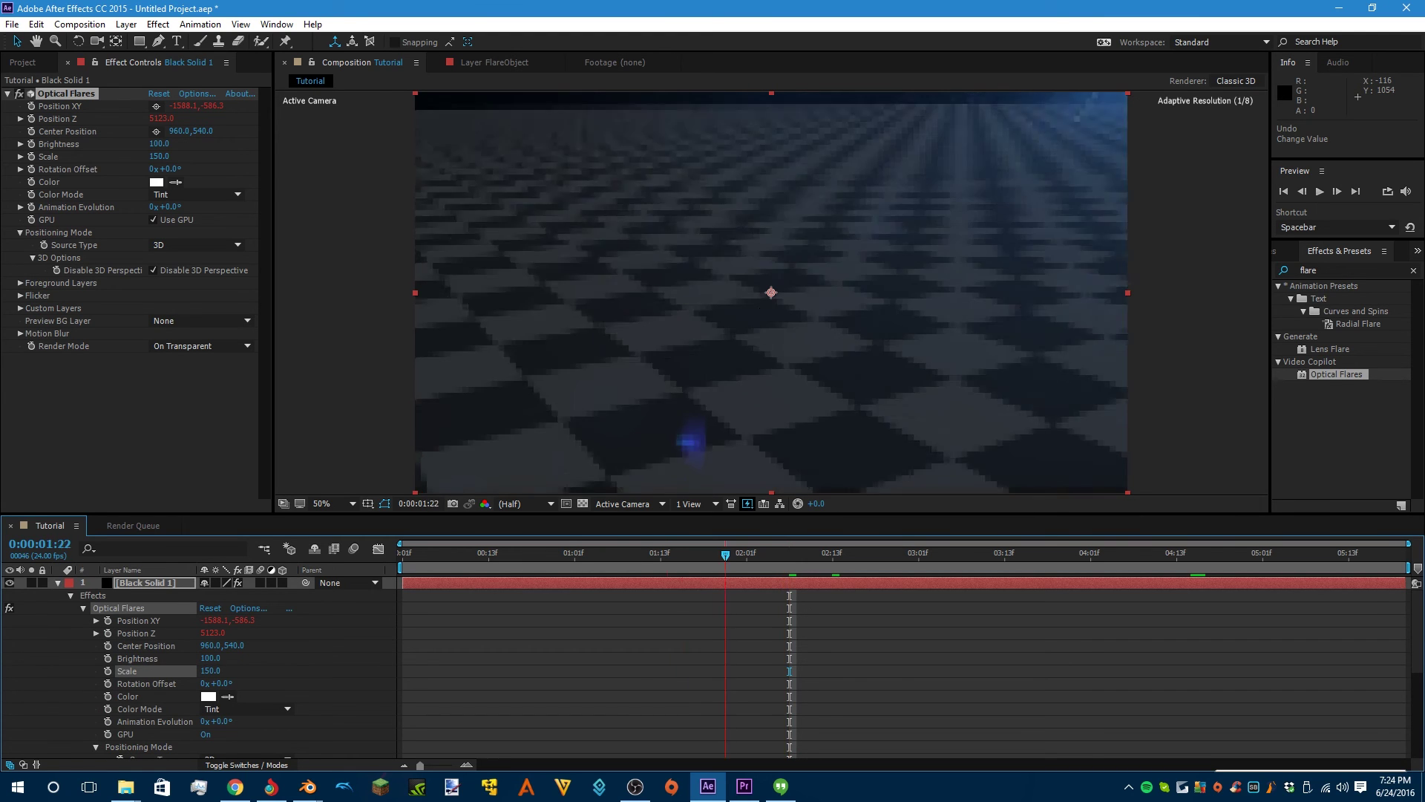
key(space)
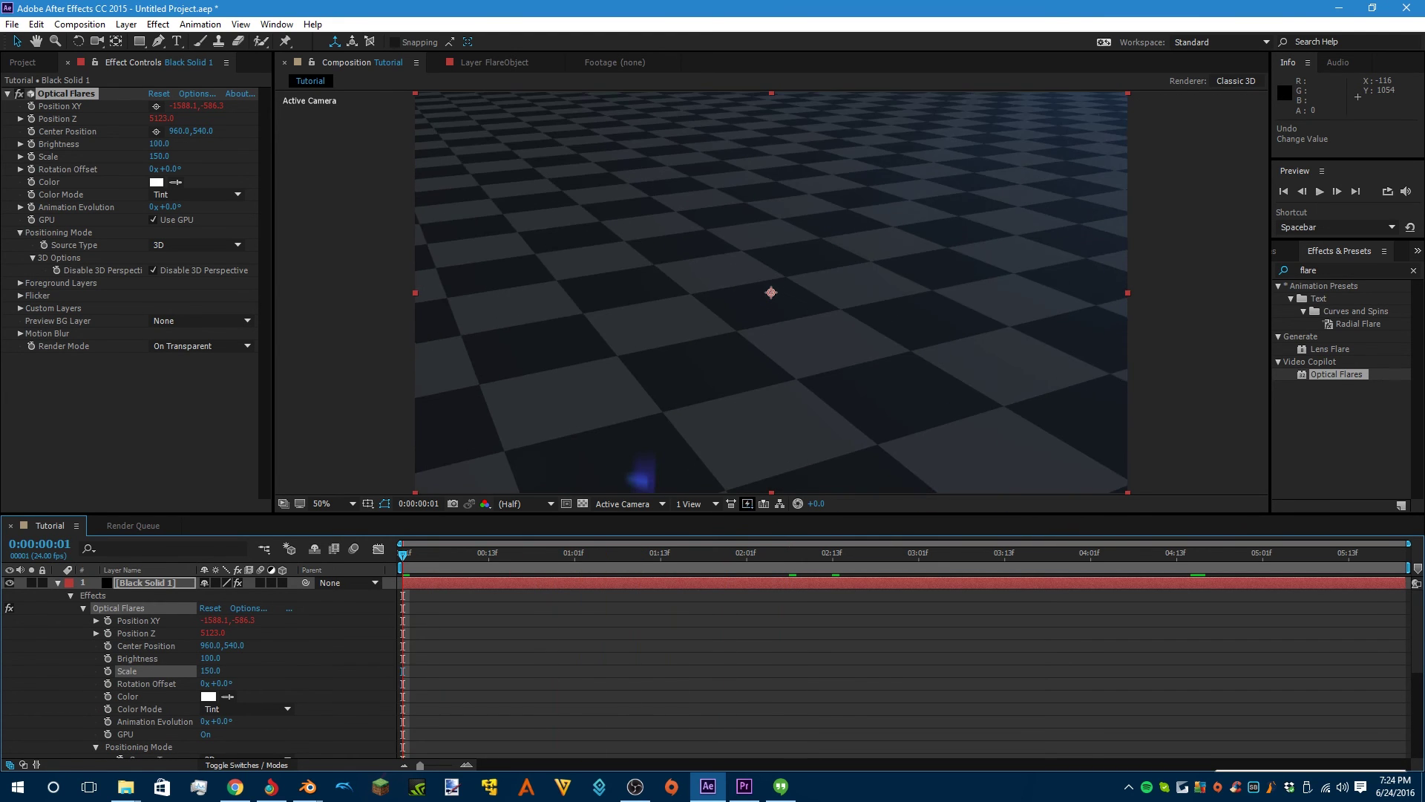
click(108, 659)
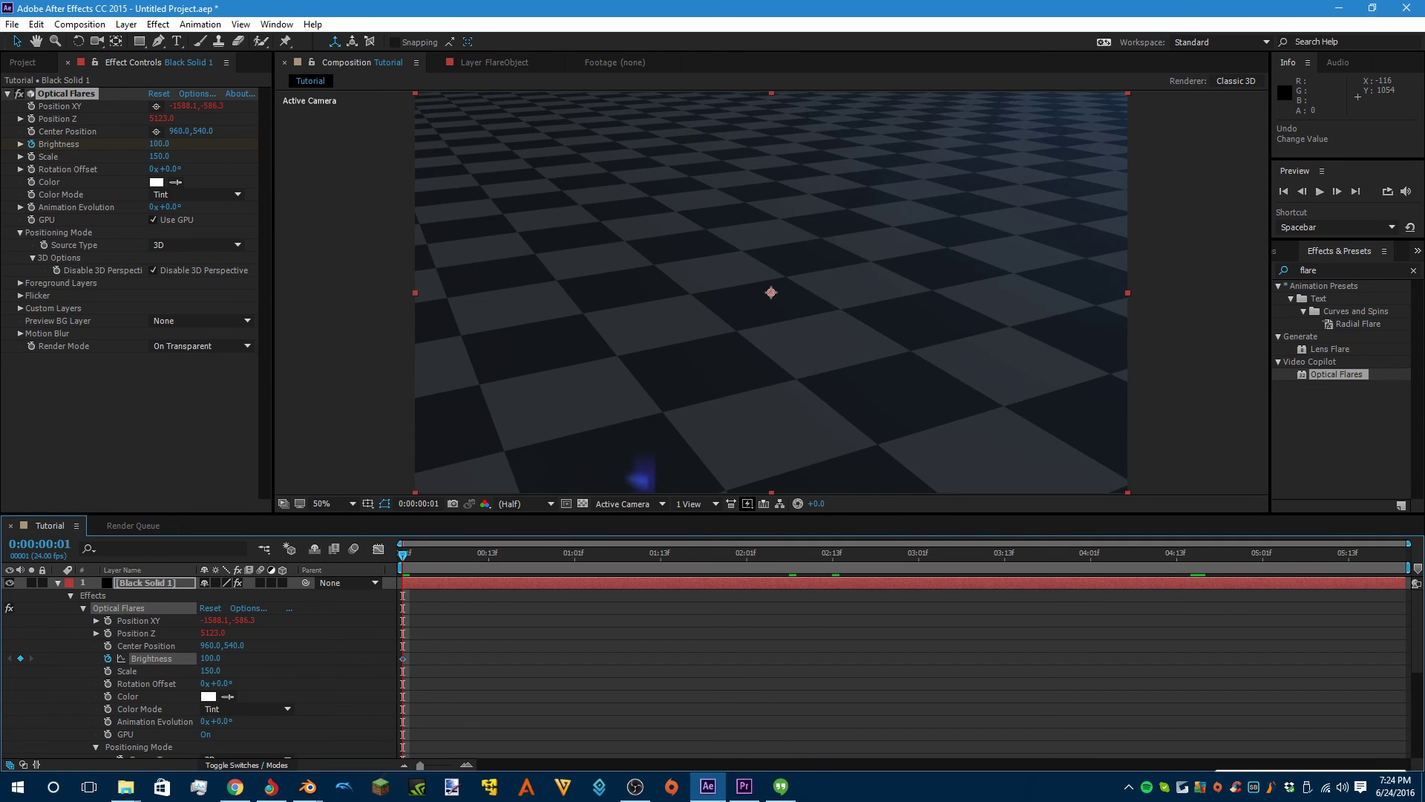
drag(210, 658, 135, 658)
- Add a Brightness keyframe of 100 at 0:00:03:05, where the sphere is in view
key(space)
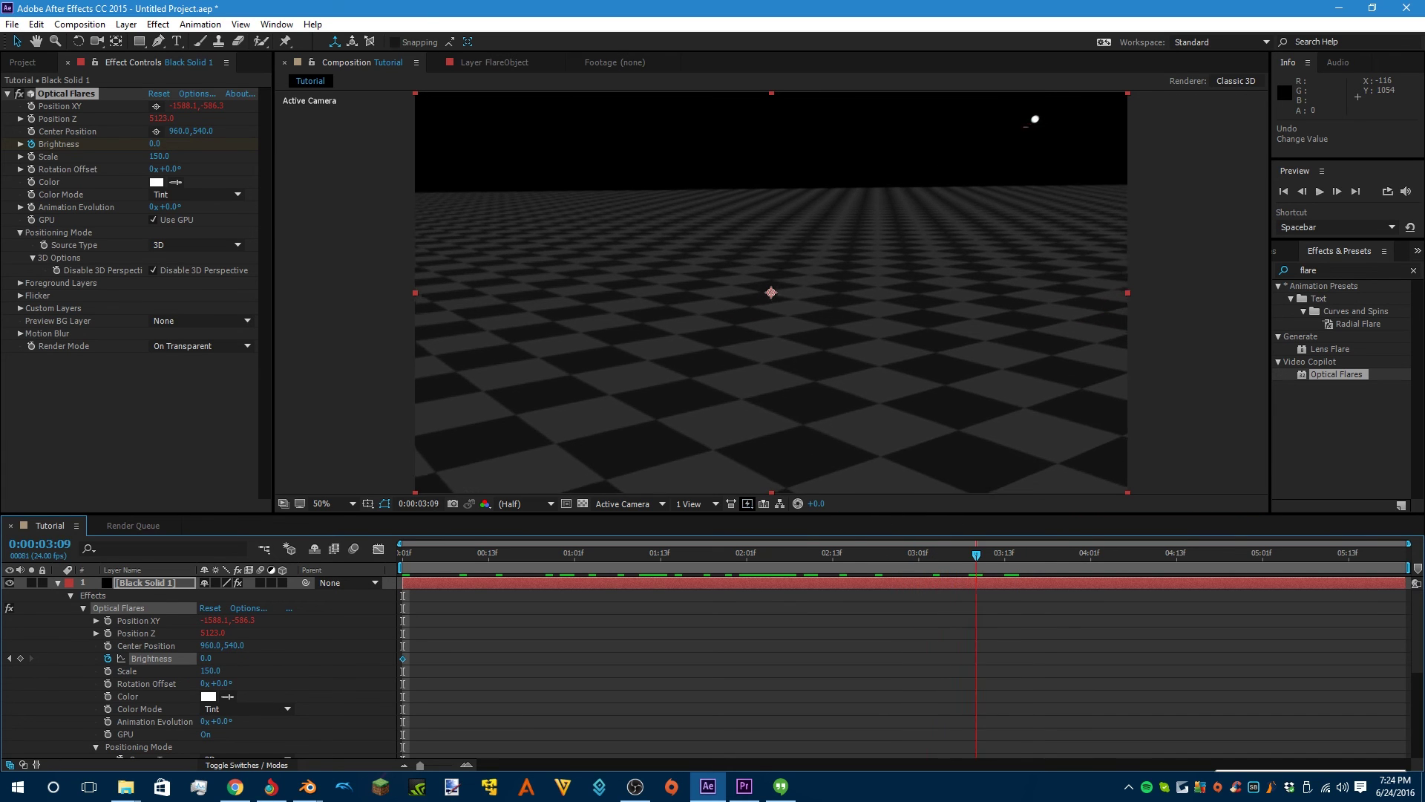
key(space)
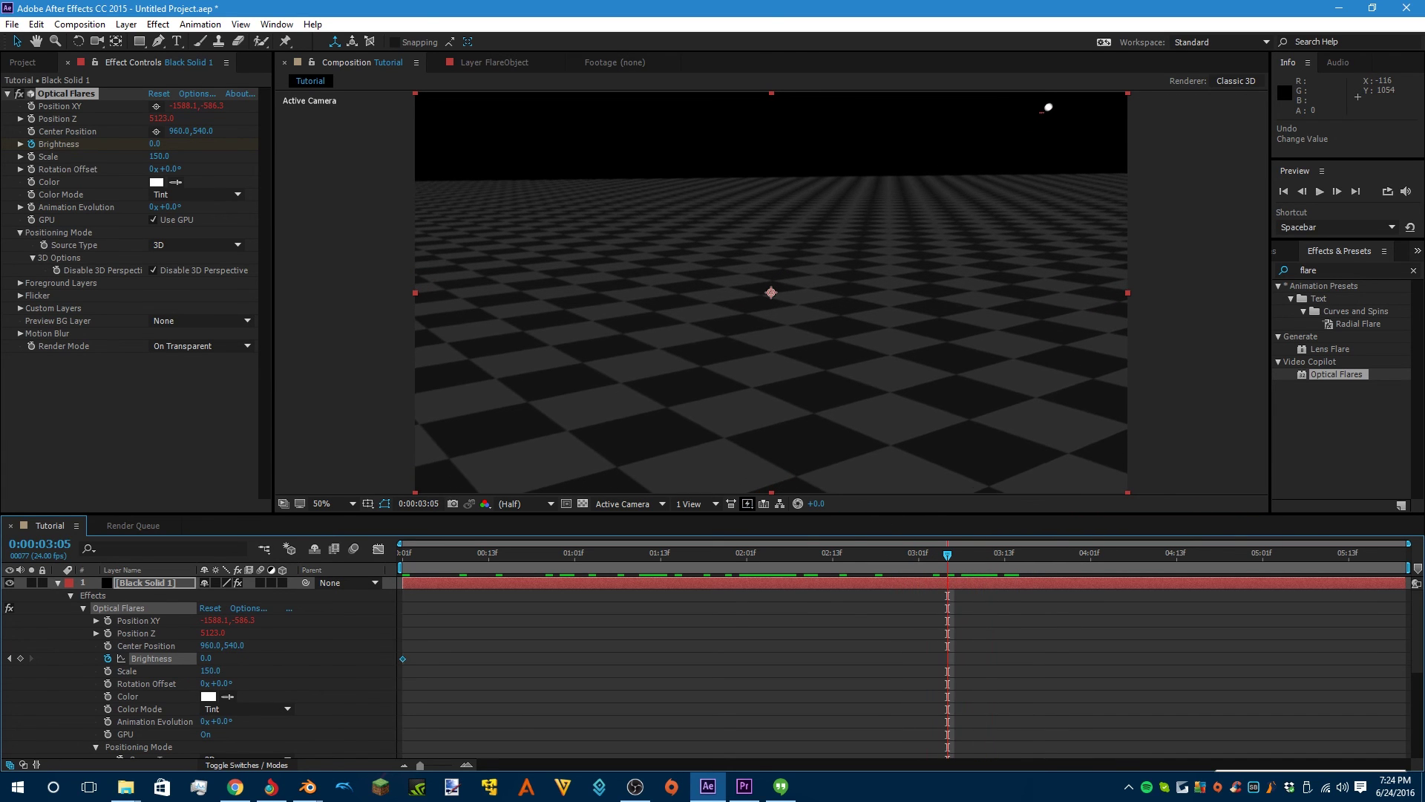
click(206, 658)
text(100)
key(Return)
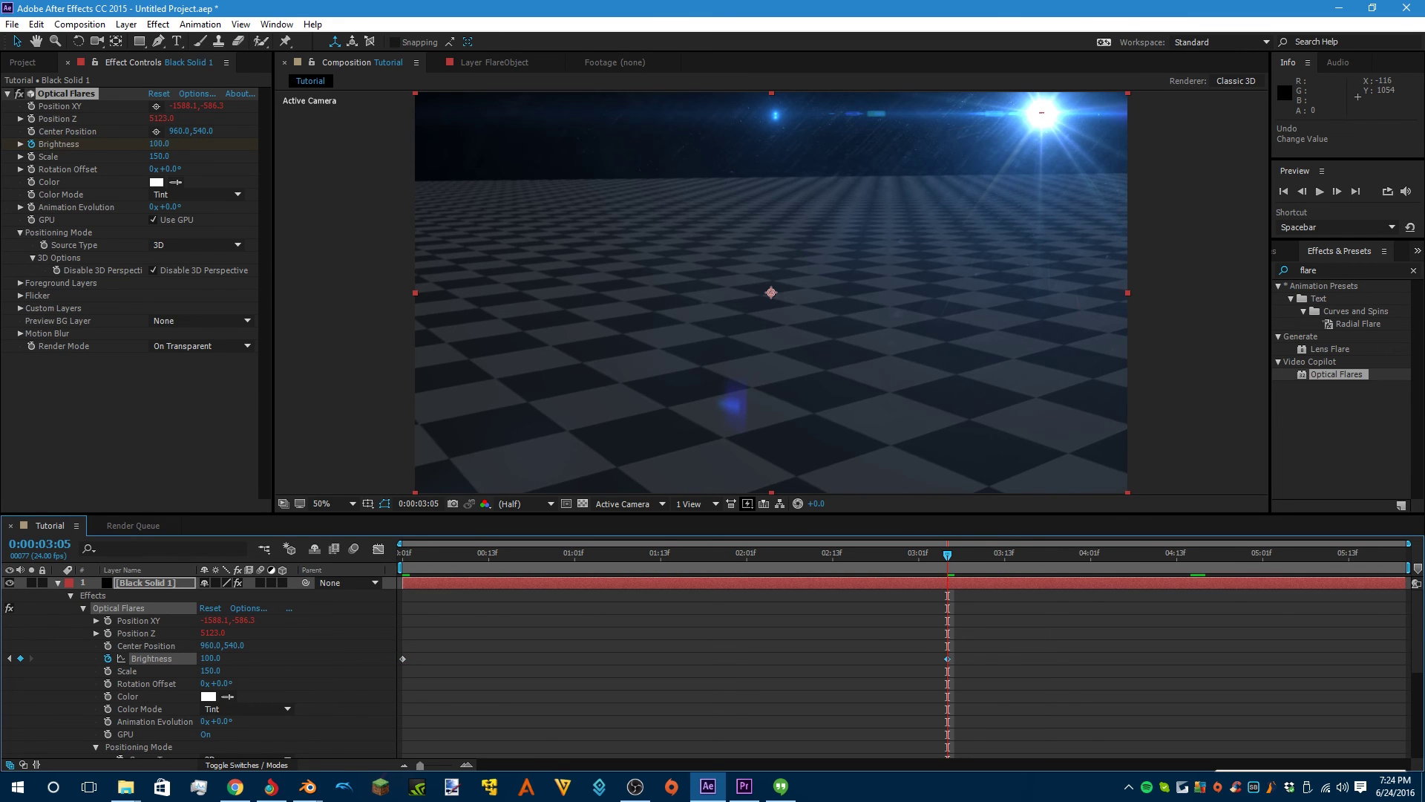
- Add an intermediate Brightness keyframe of 10 at 0:00:01:05
drag(947, 555, 602, 553)
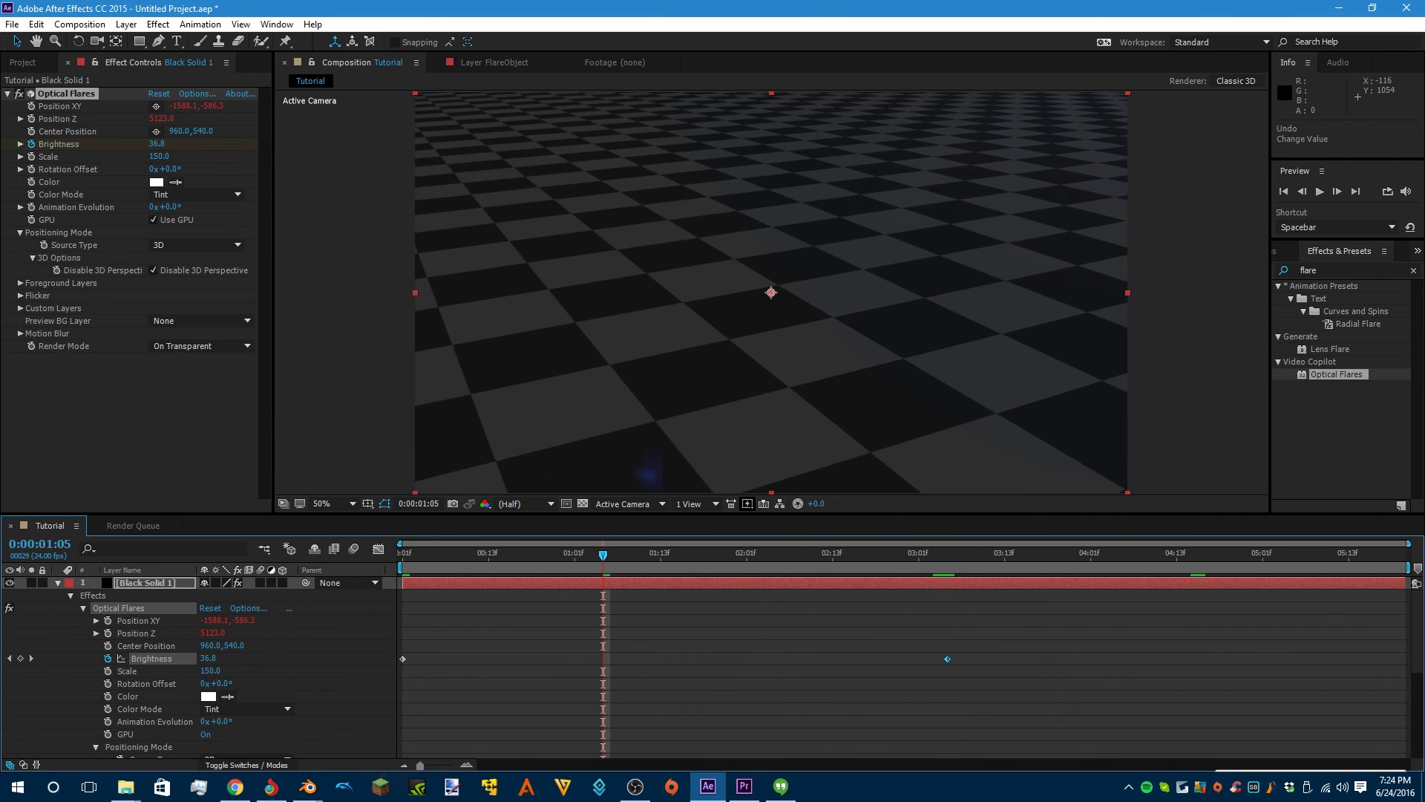
click(209, 658)
text(10)
key(Return)
- Deselect everything and review the brightness fade-in across the composition up to about 0:00:04:16
drag(602, 554, 475, 554)
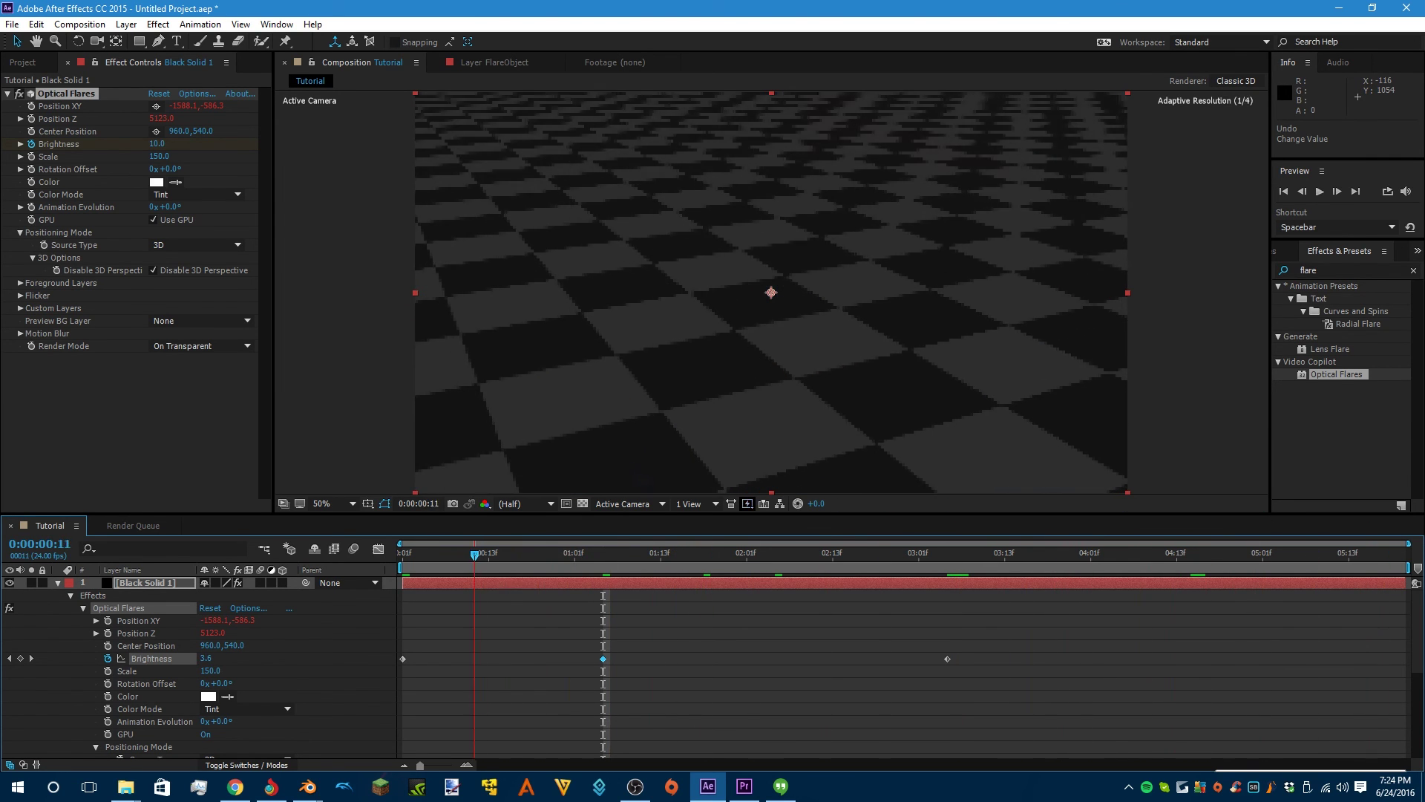
key(ctrl+shift+a)
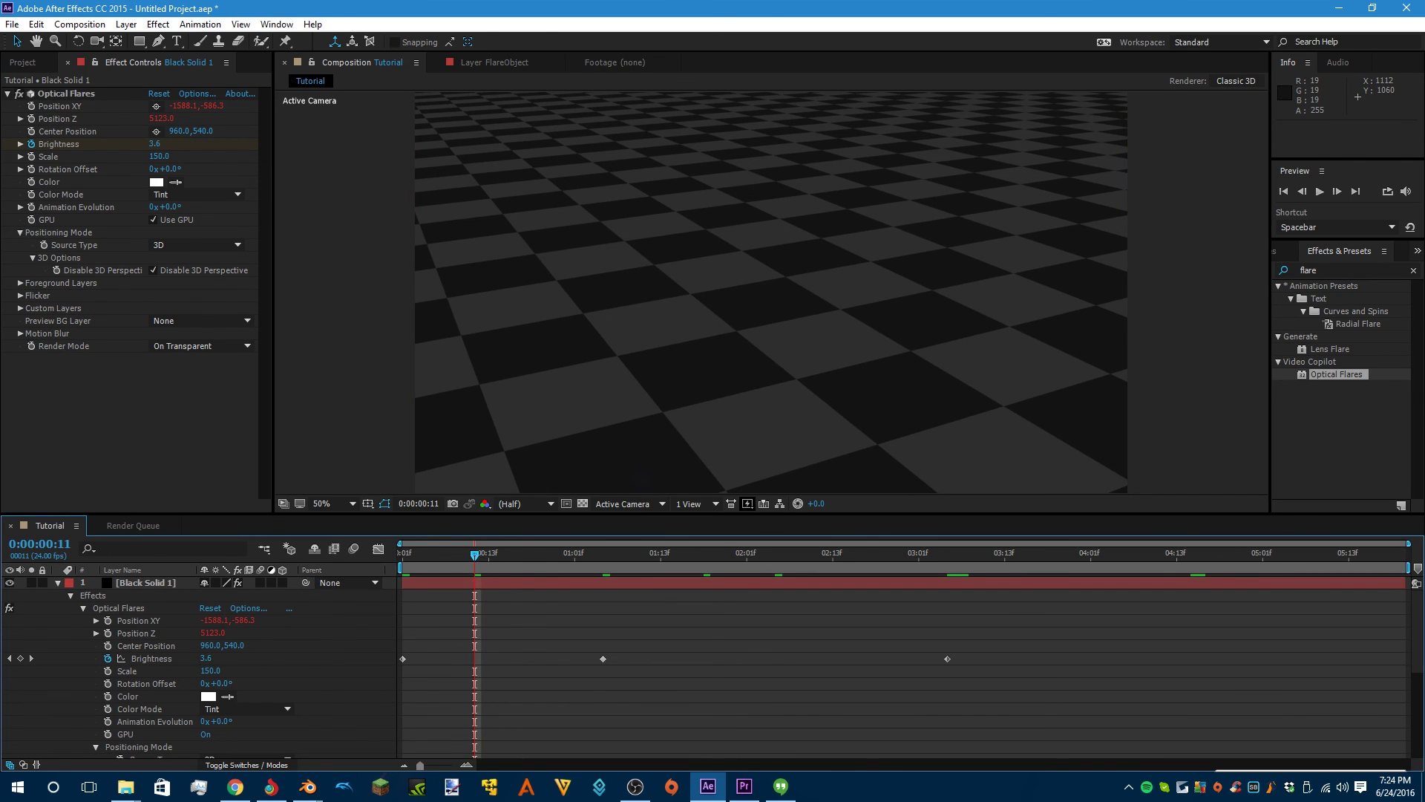
drag(475, 554, 1198, 554)
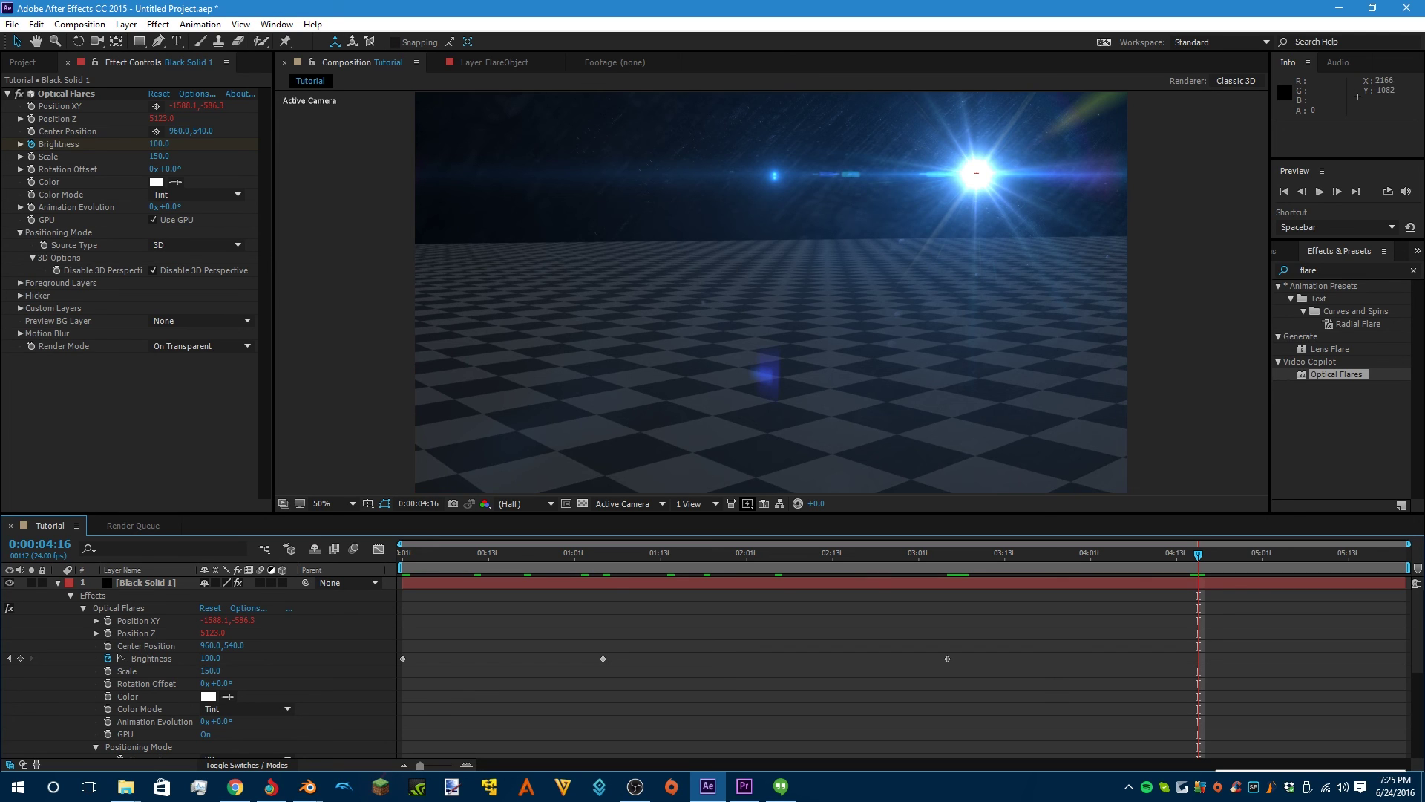
mouse_move(1198, 555)
mouse_down()
mouse_move(1050, 555)
mouse_move(1198, 555)
mouse_up()
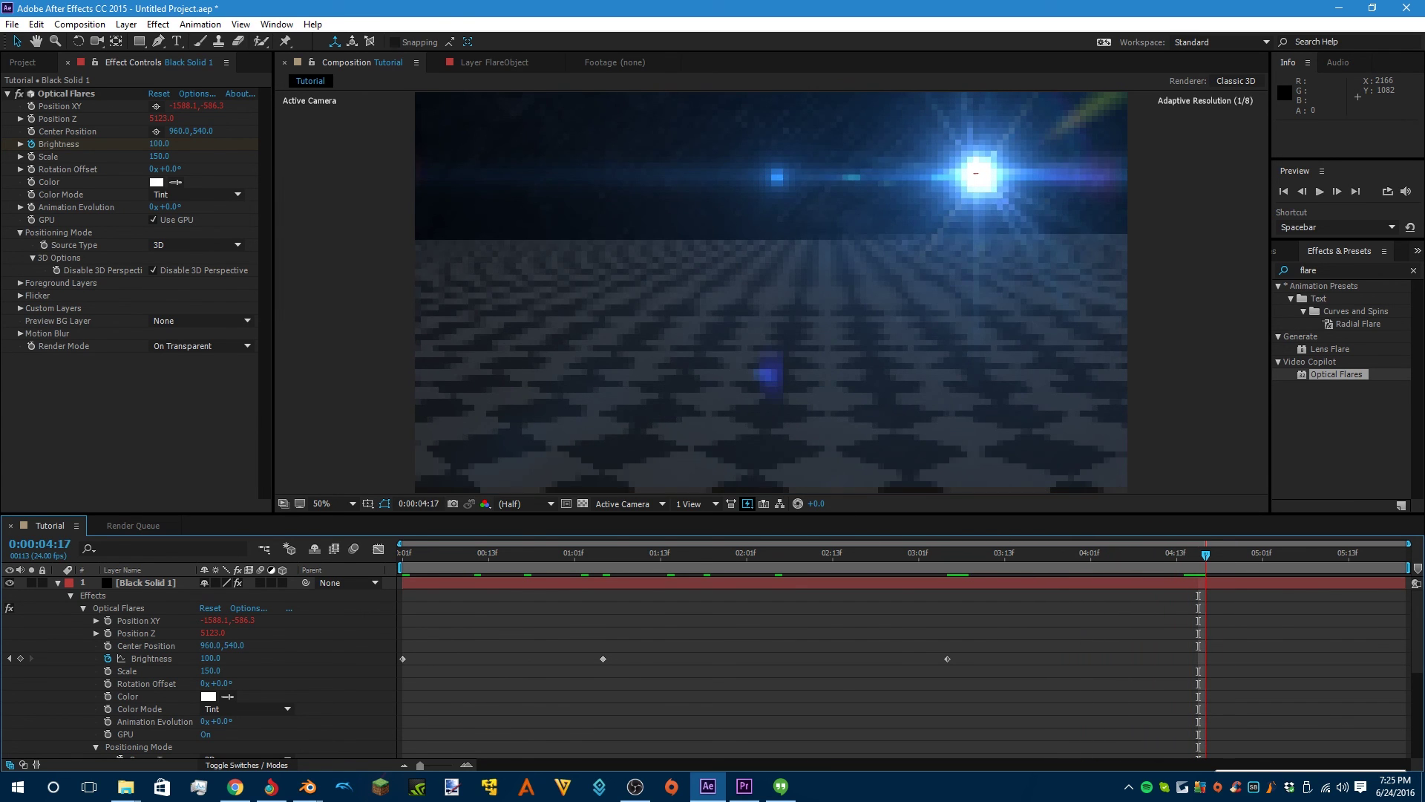
- Open the Optical Flares options and toggle the second Glow element in the stack, leaving it hidden
click(196, 95)
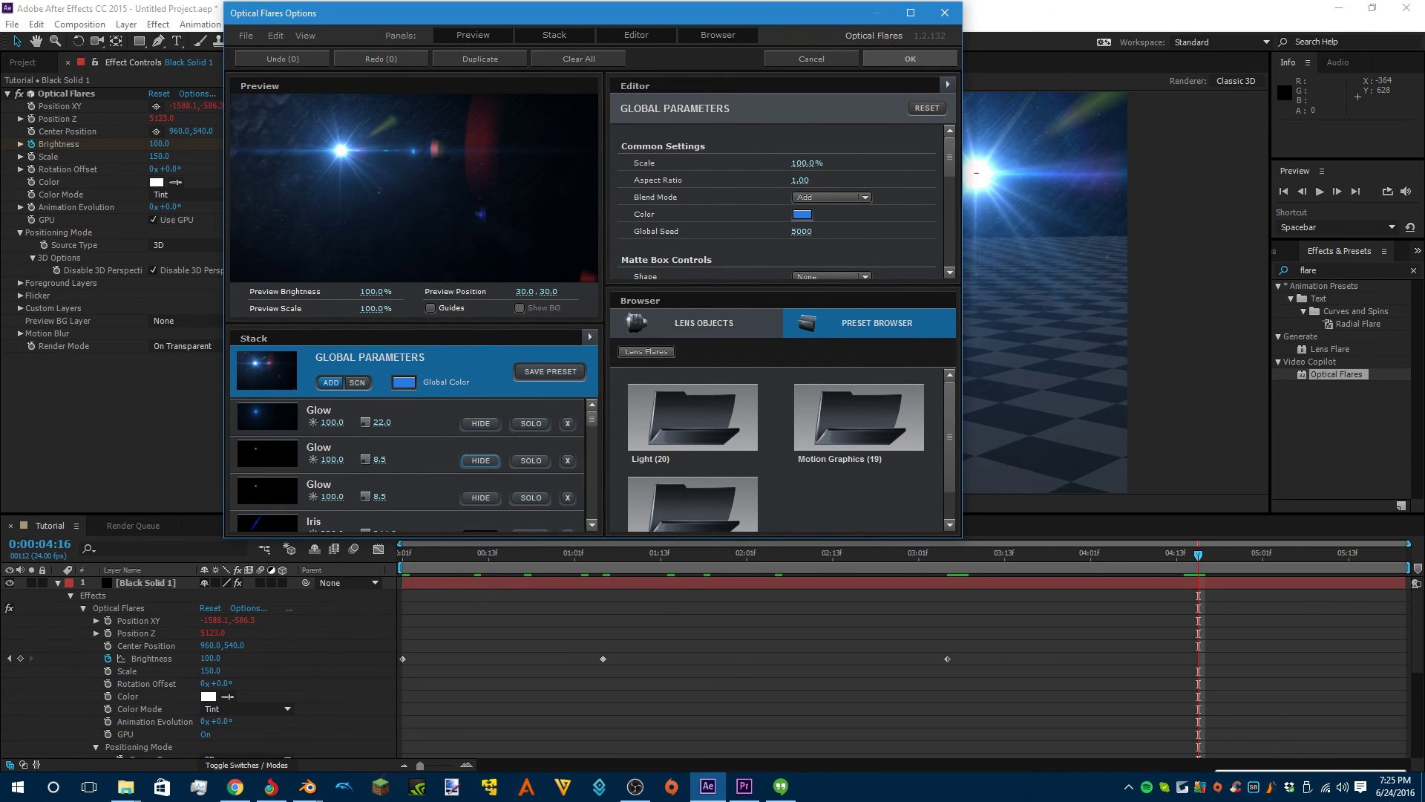
click(482, 461)
click(481, 461)
click(481, 460)
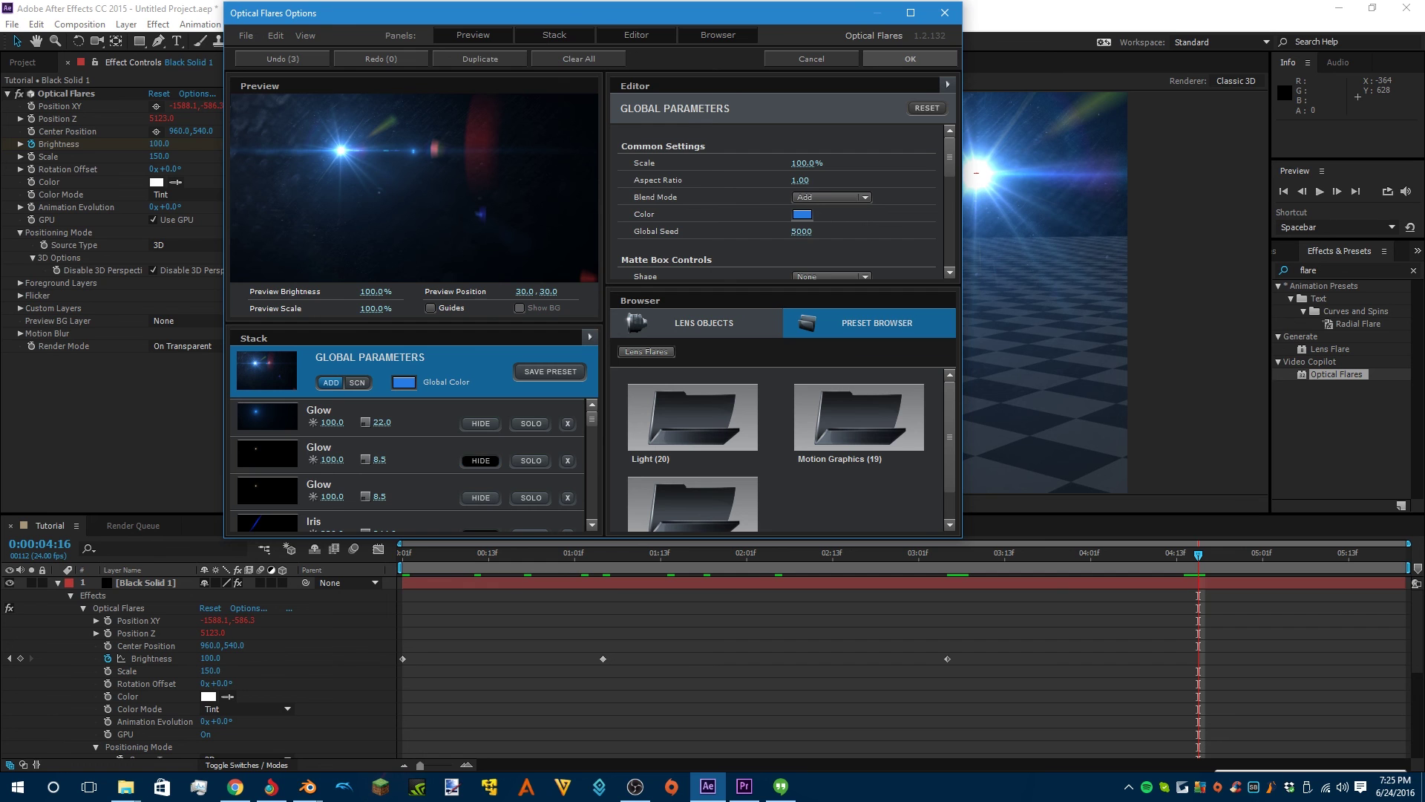